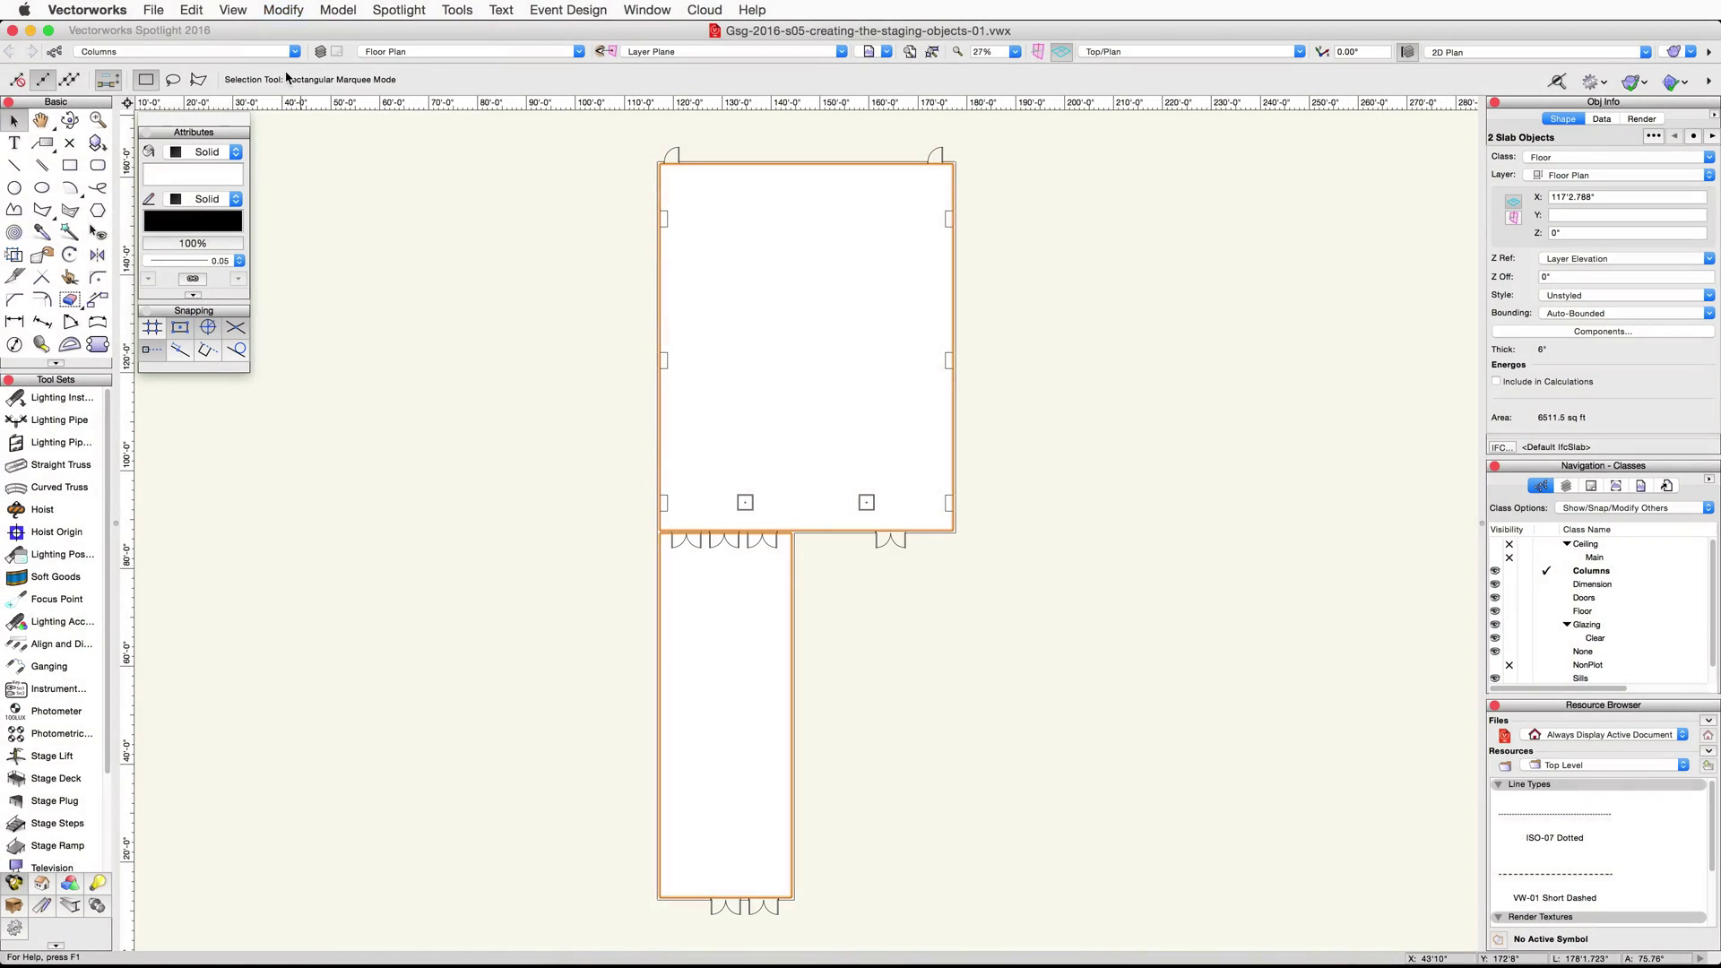
# Make None the active class and add a new design layer named 'Main Event Room'.
pyautogui.click(289, 52)
pyautogui.click(242, 190)
pyautogui.click(566, 52)
pyautogui.click(559, 65)
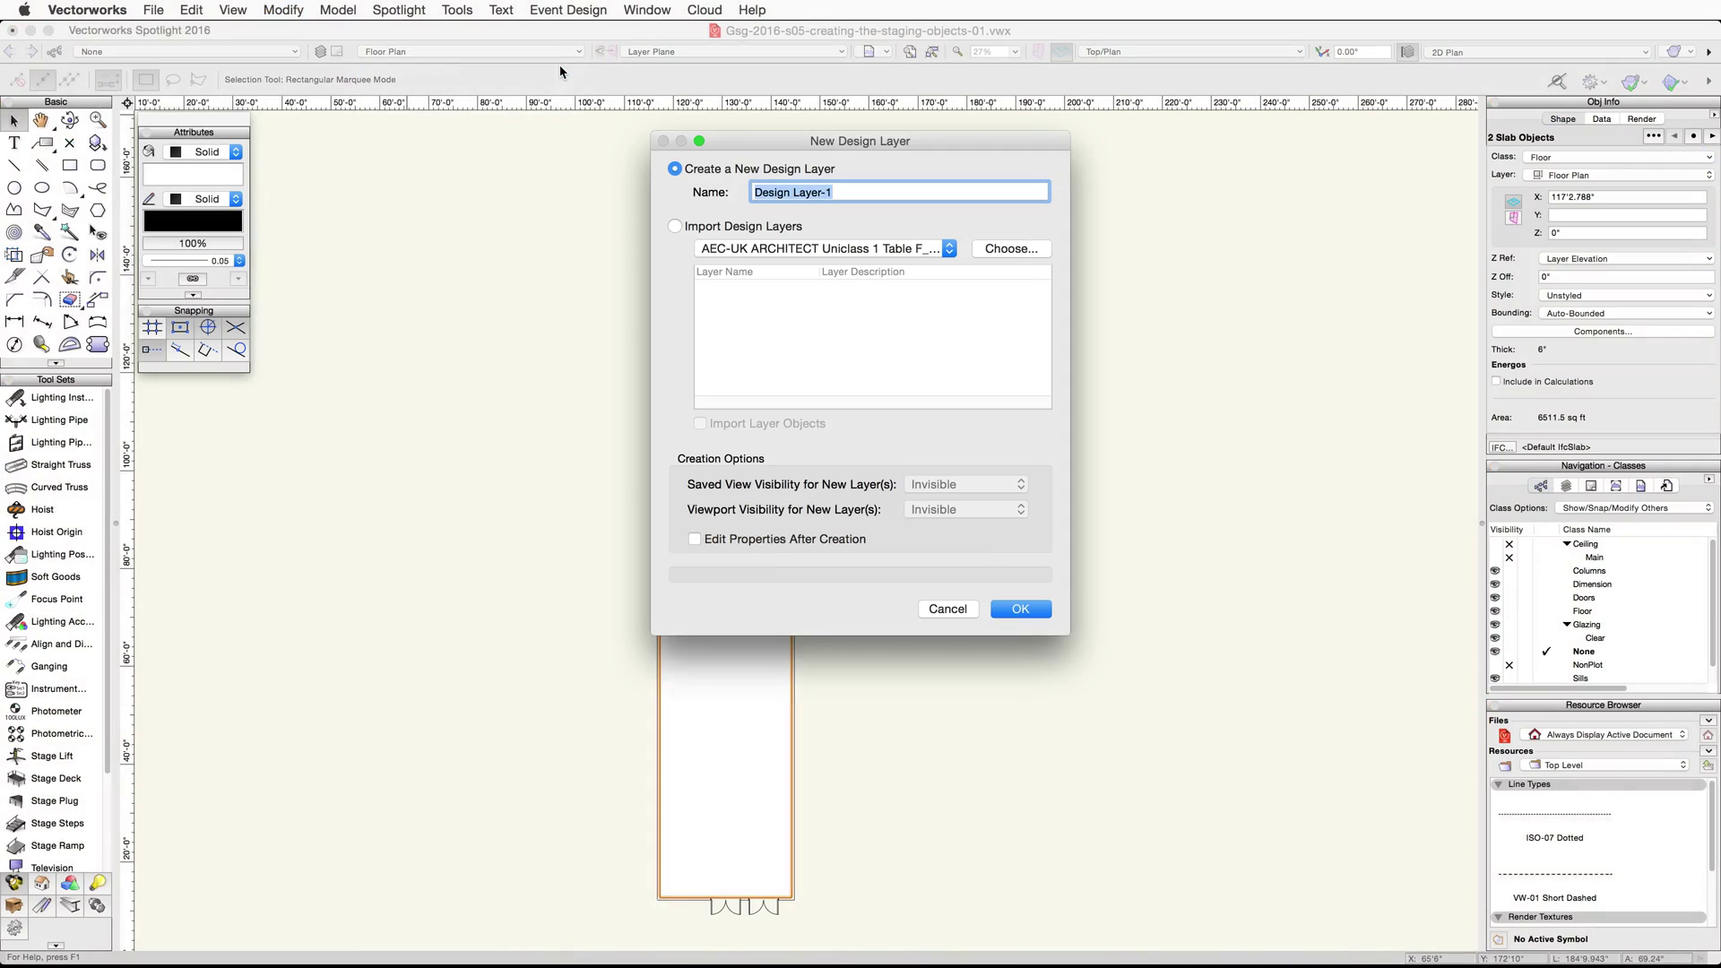
pyautogui.write('Main Event Room')
pyautogui.press('Return')
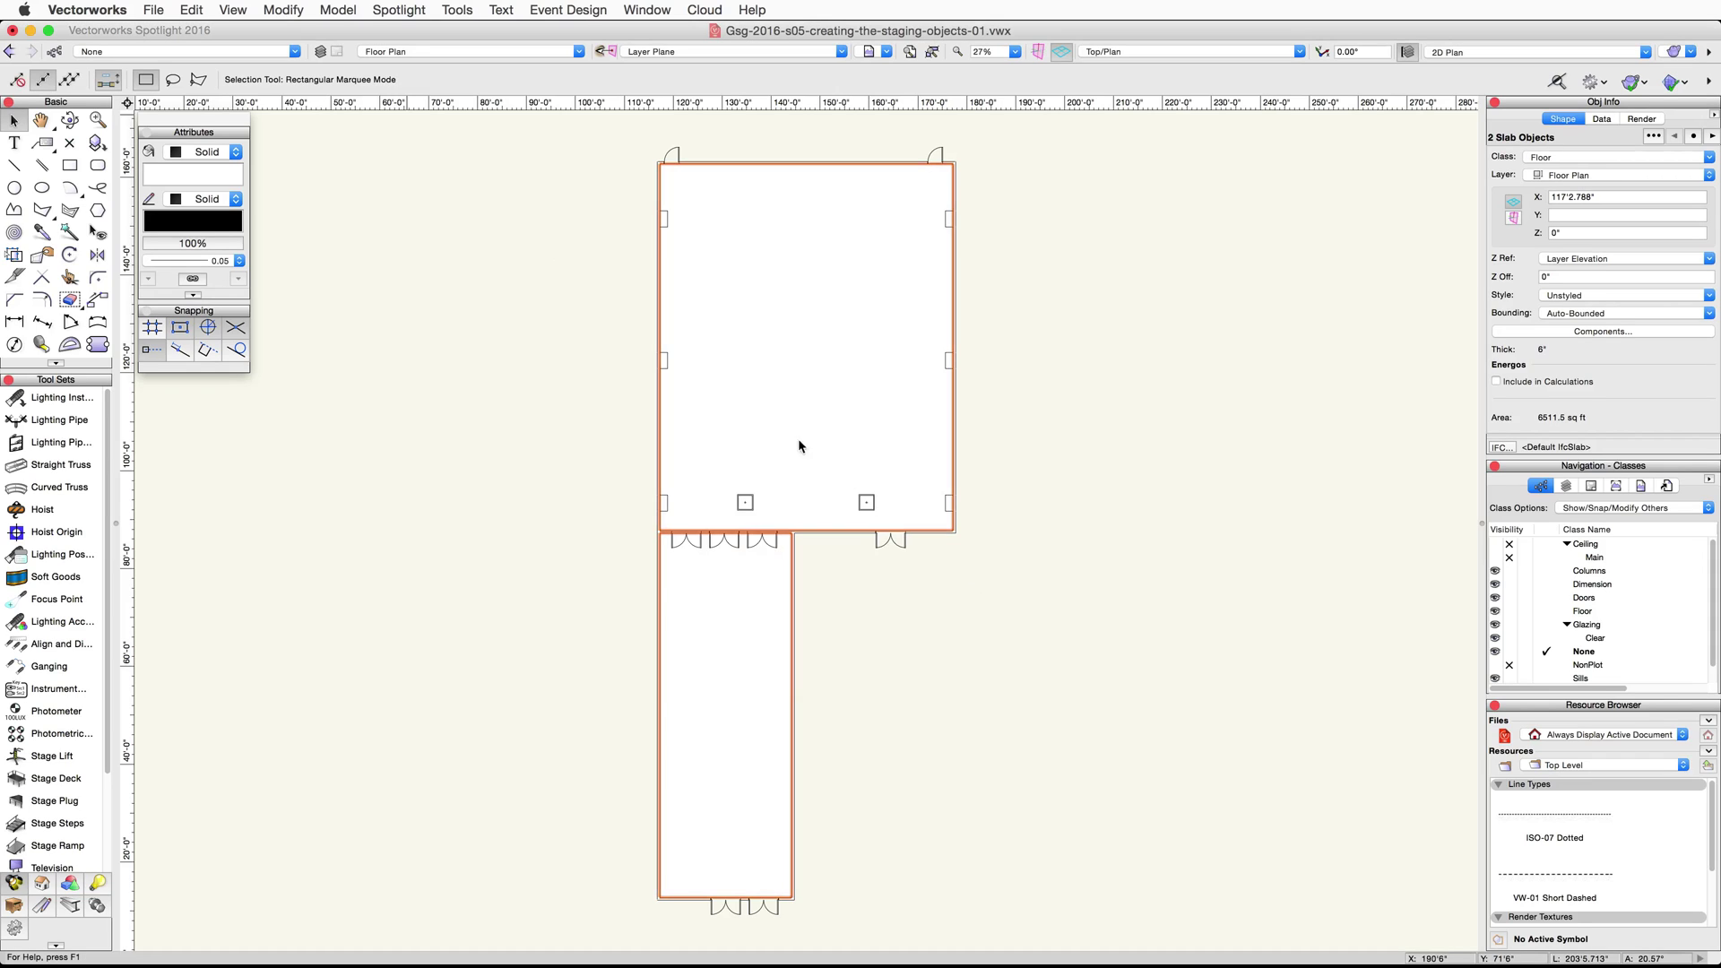
# Set up a 30' by 8' rectangle anchored at its top centre.
pyautogui.doubleClick(75, 169)
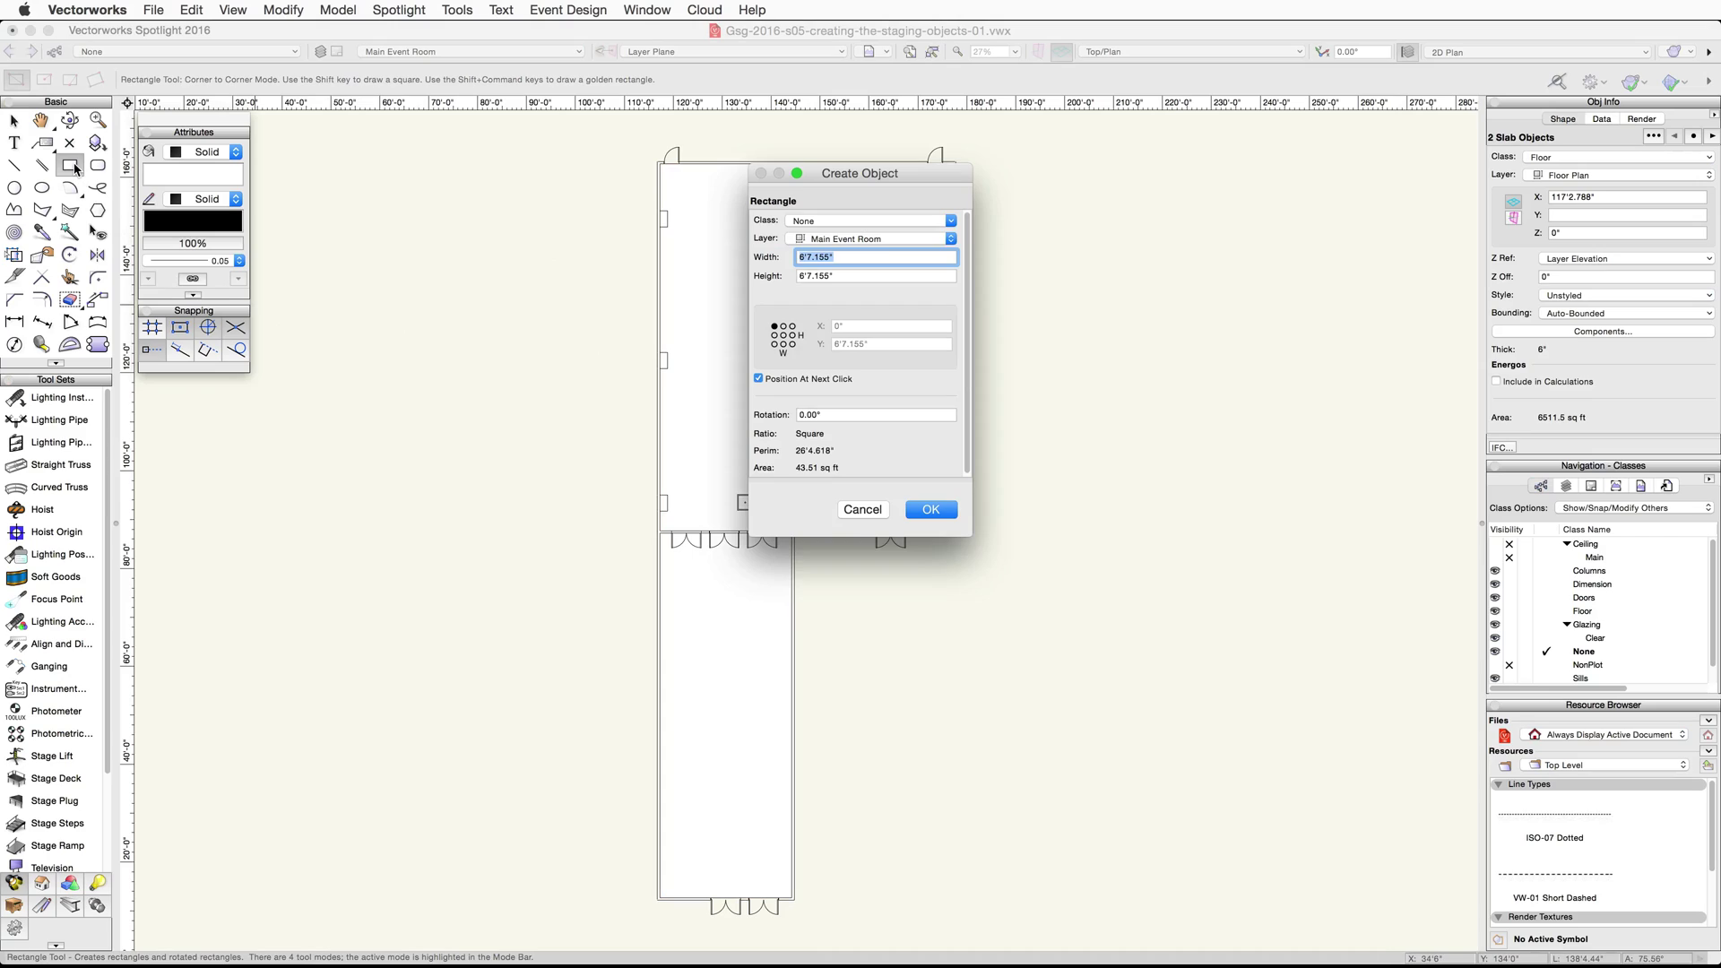
pyautogui.write('30')
pyautogui.press('Tab')
pyautogui.write('8')
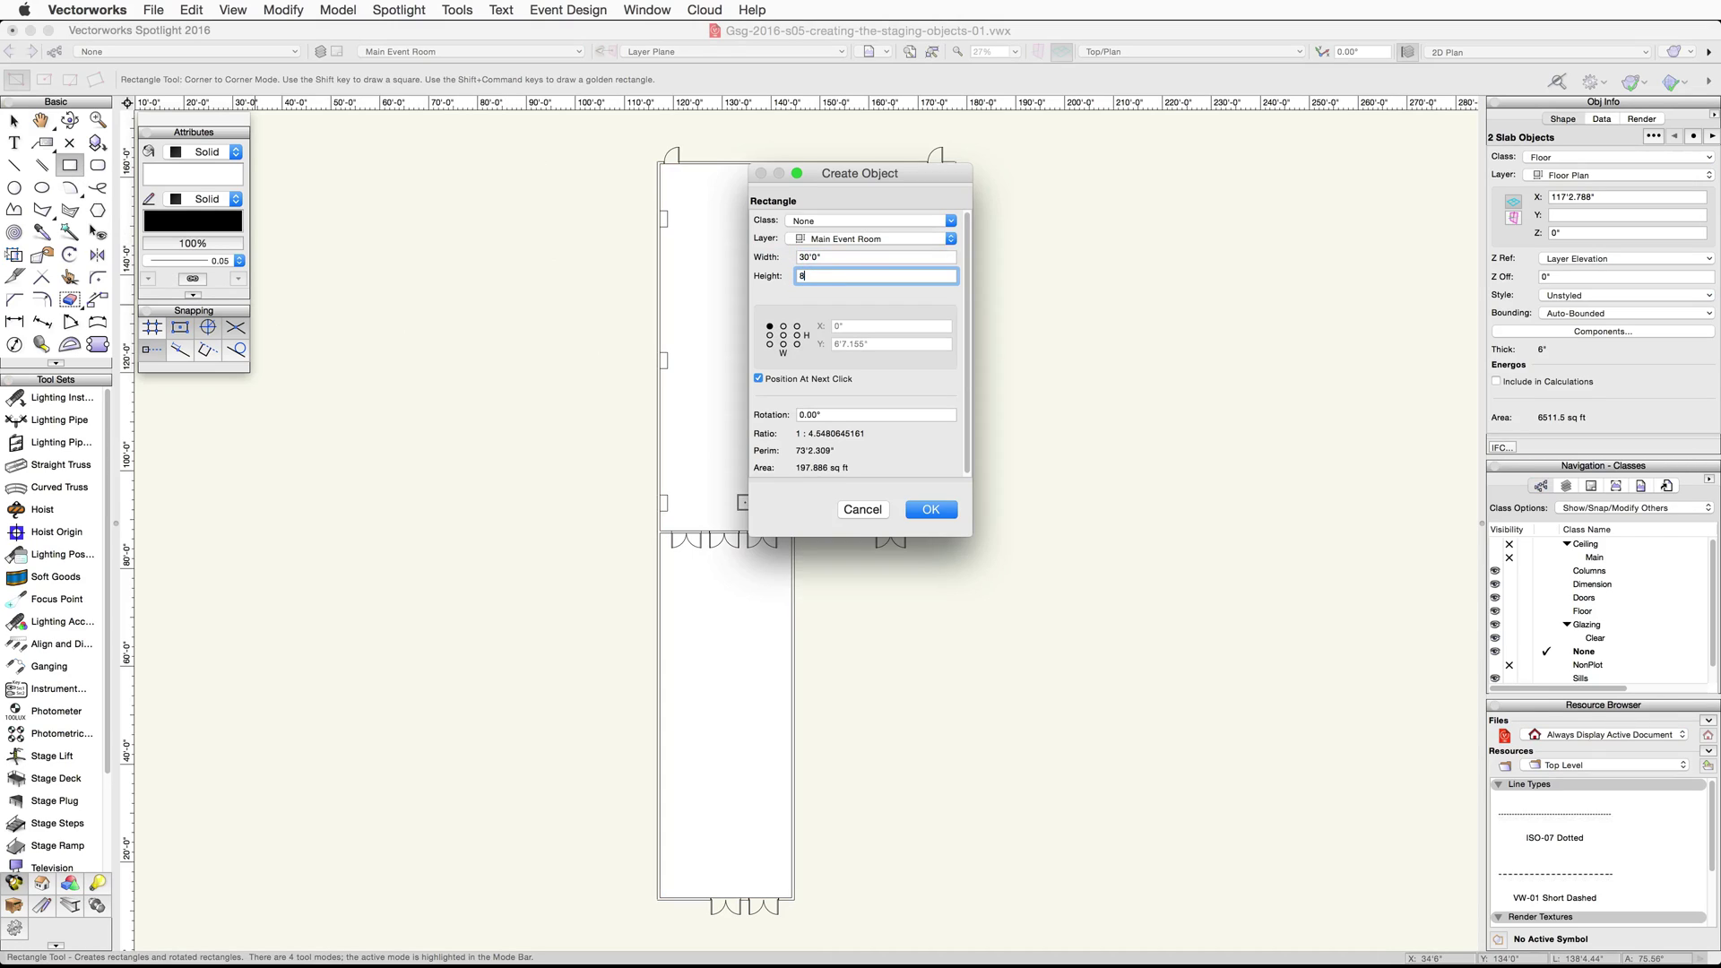
pyautogui.click(784, 328)
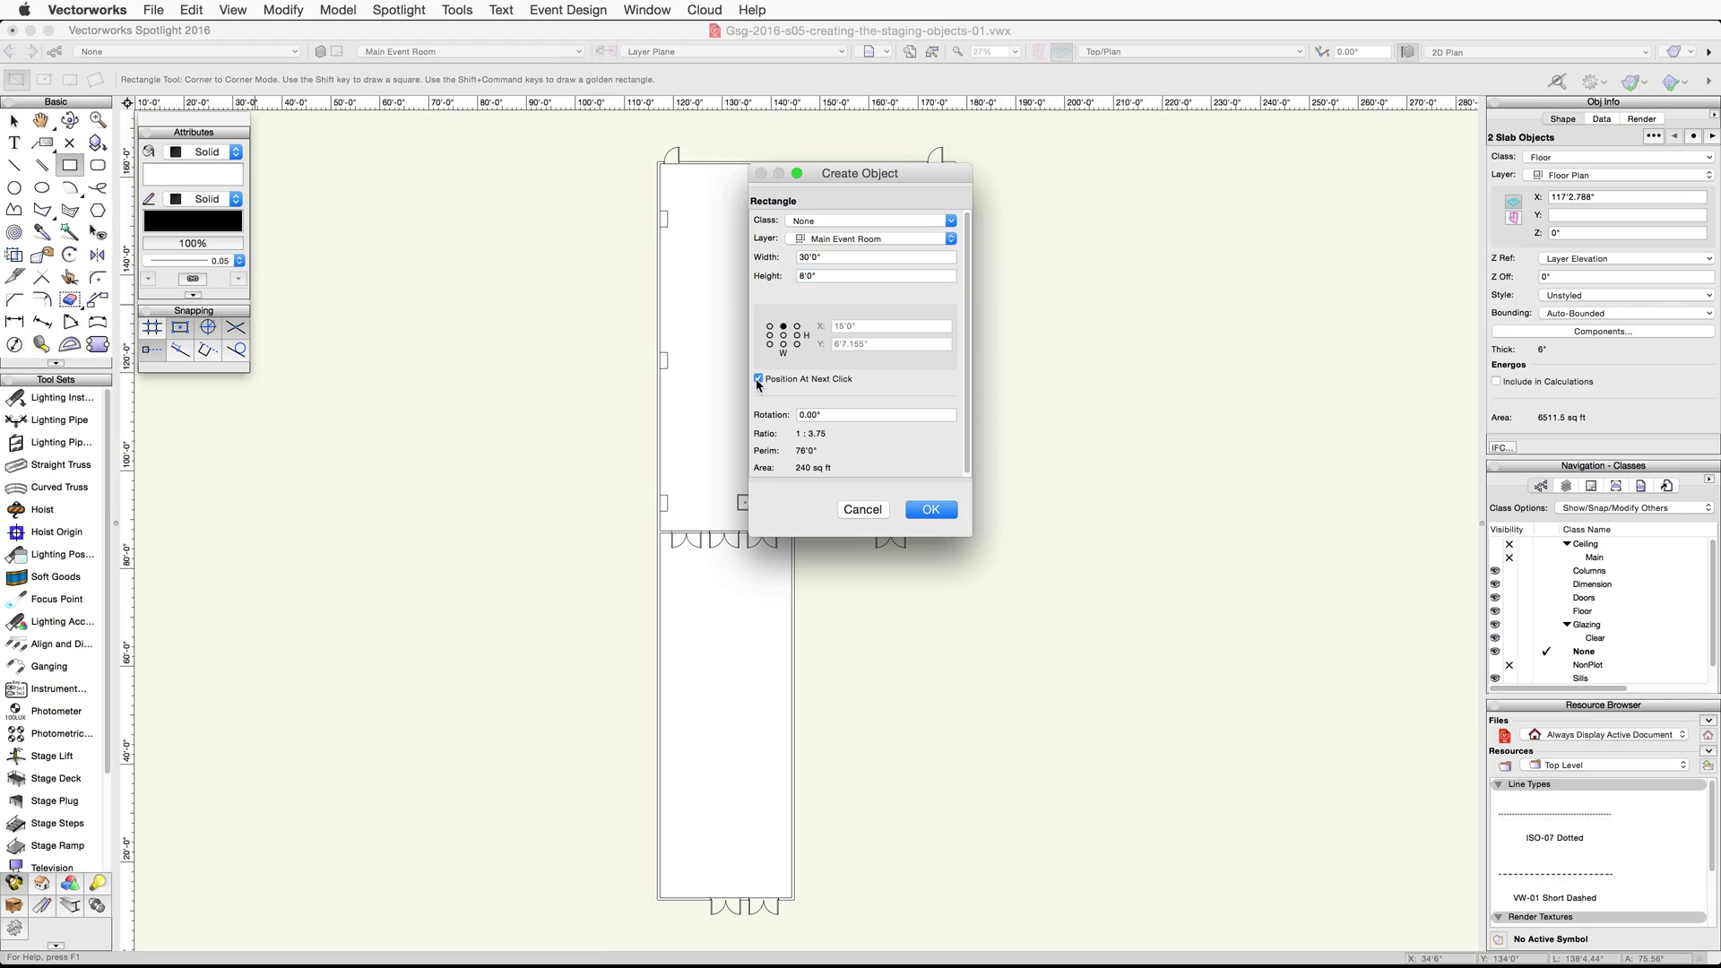
pyautogui.click(929, 509)
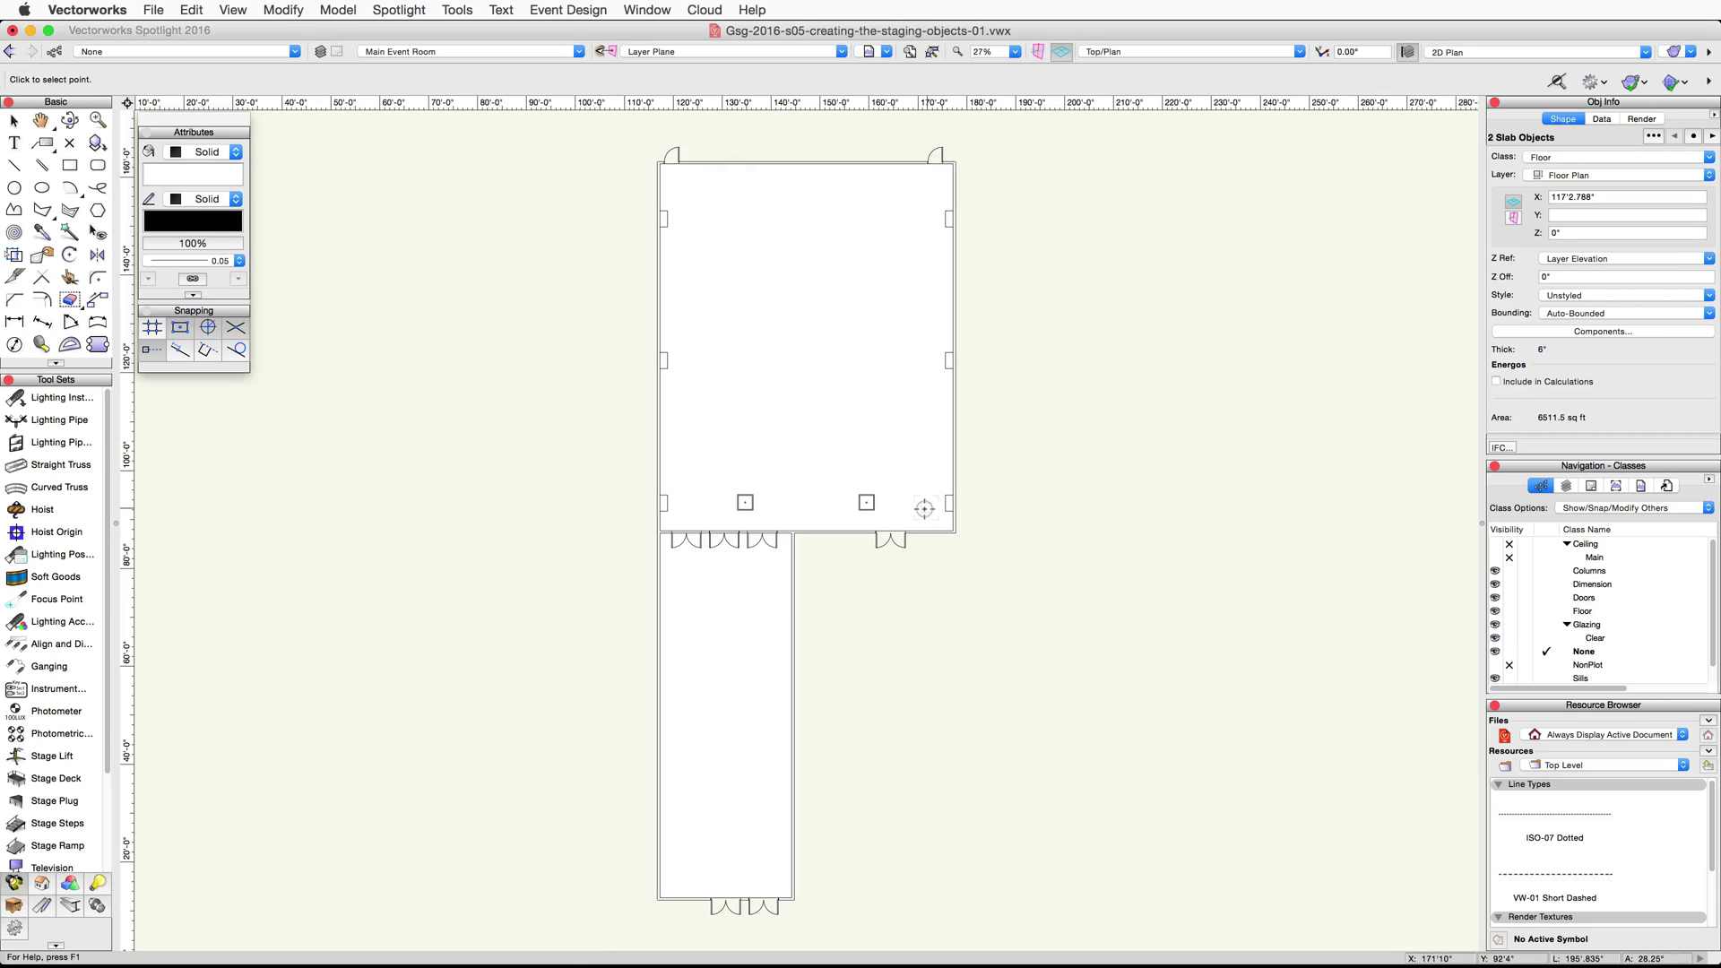
# Place the 30' by 8' rectangle at the midpoint of the room's top wall.
pyautogui.scroll(3, 681, 203)
pyautogui.scroll(2, 679, 204)
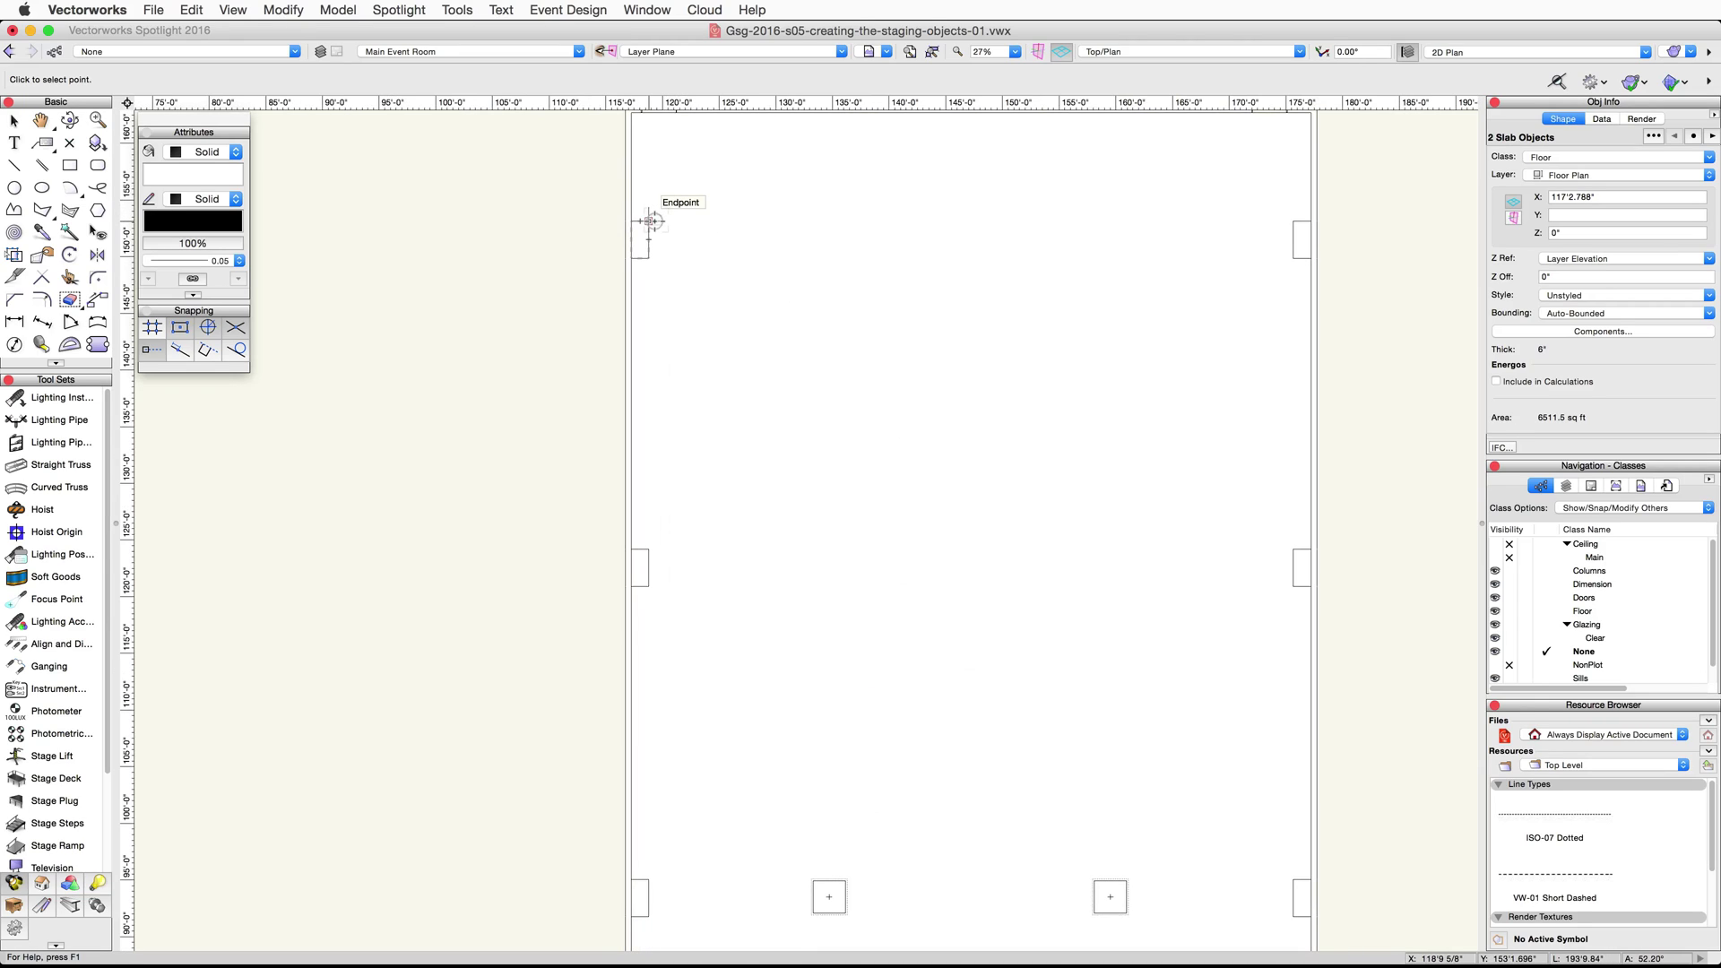
pyautogui.click(647, 221)
pyautogui.click(1290, 222)
pyautogui.click(969, 219)
pyautogui.click(970, 219)
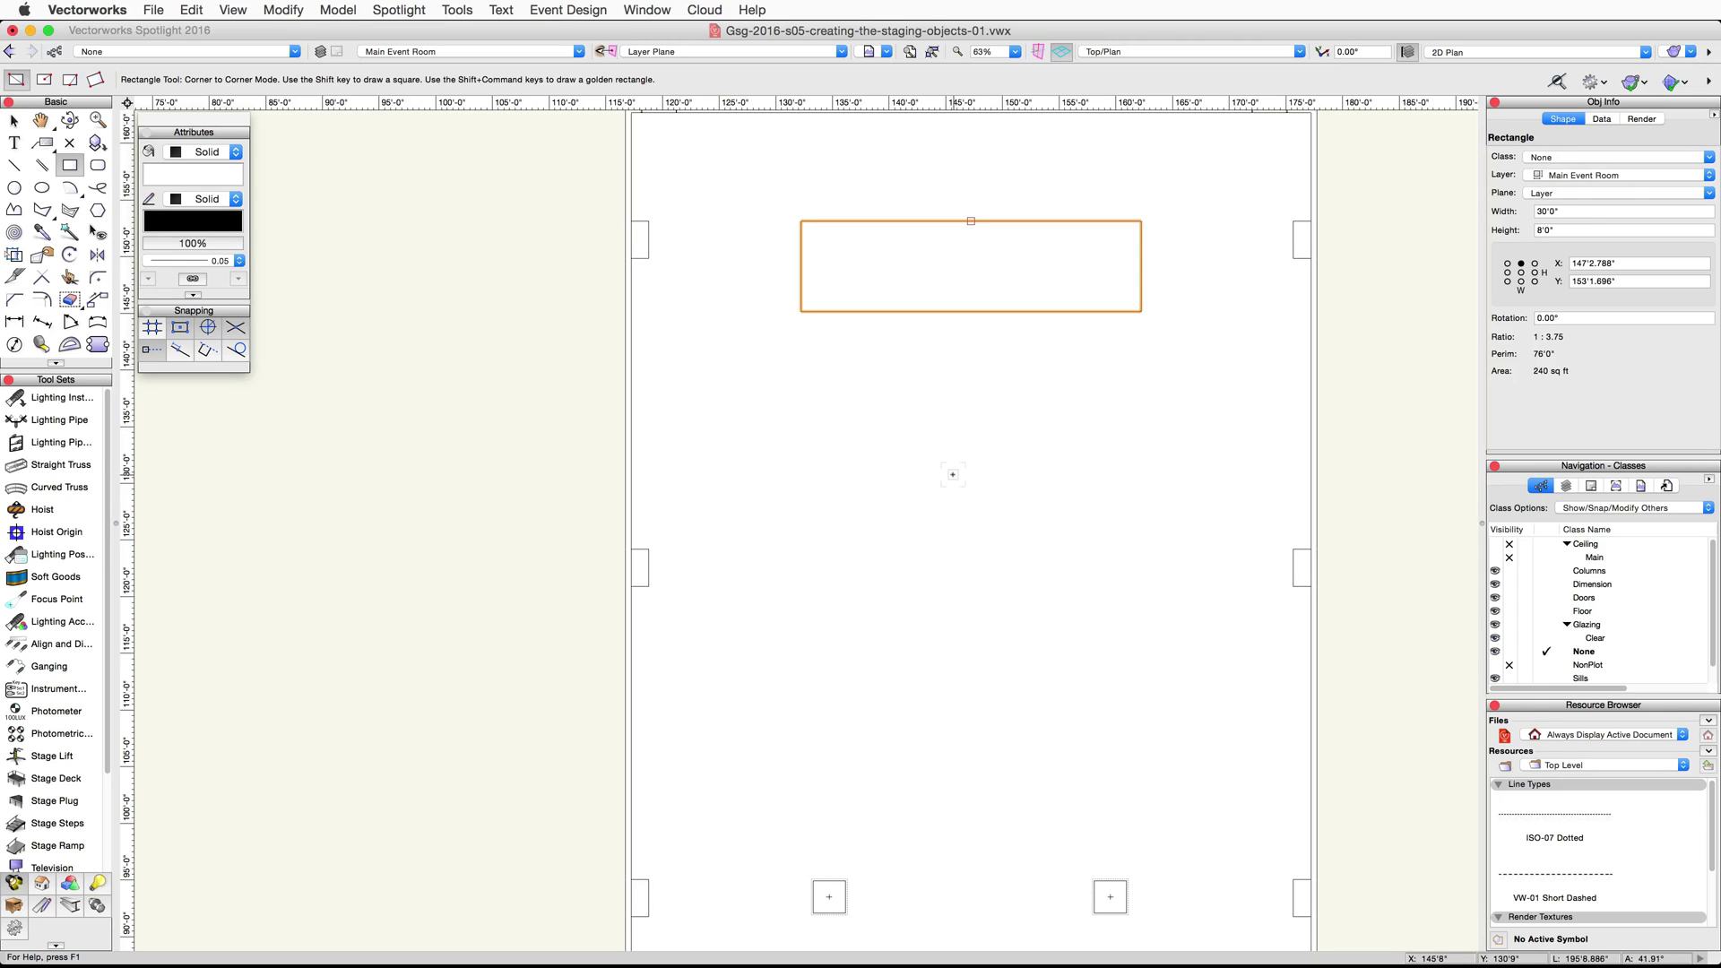
pyautogui.hscroll(3, 953, 474)
pyautogui.scroll(2, 952, 474)
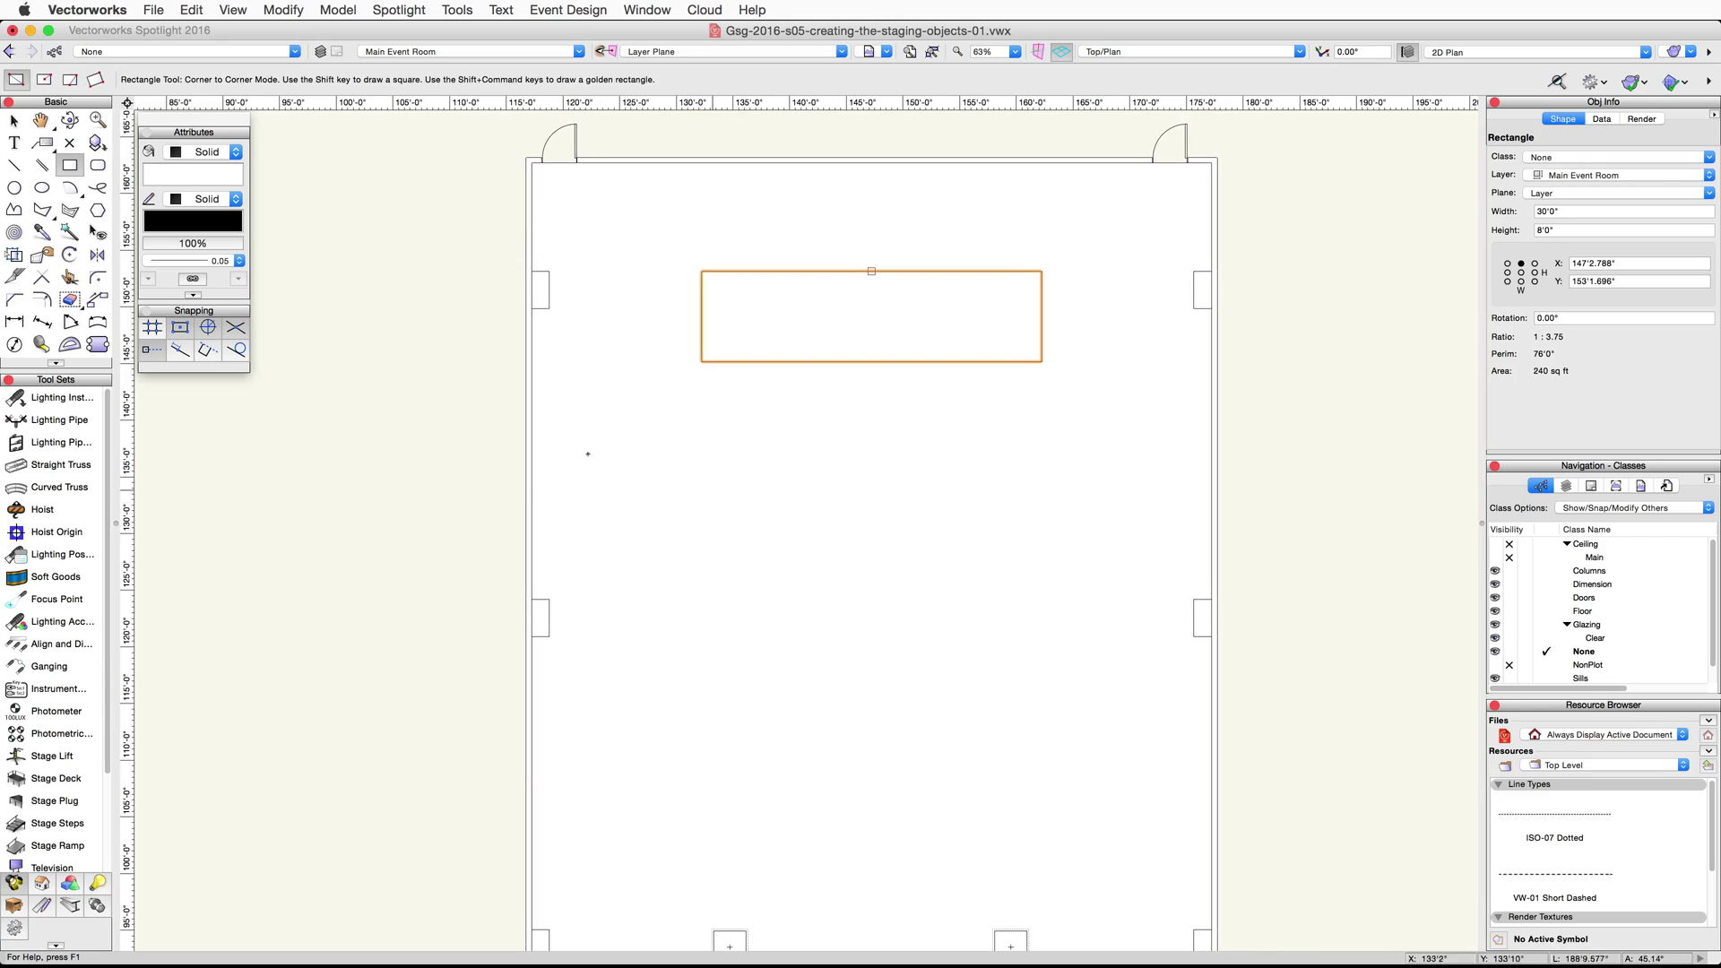
# Place a 6' by 6' square under the bottom-centre point of the 30' by 8' deck rectangle.
pyautogui.doubleClick(71, 166)
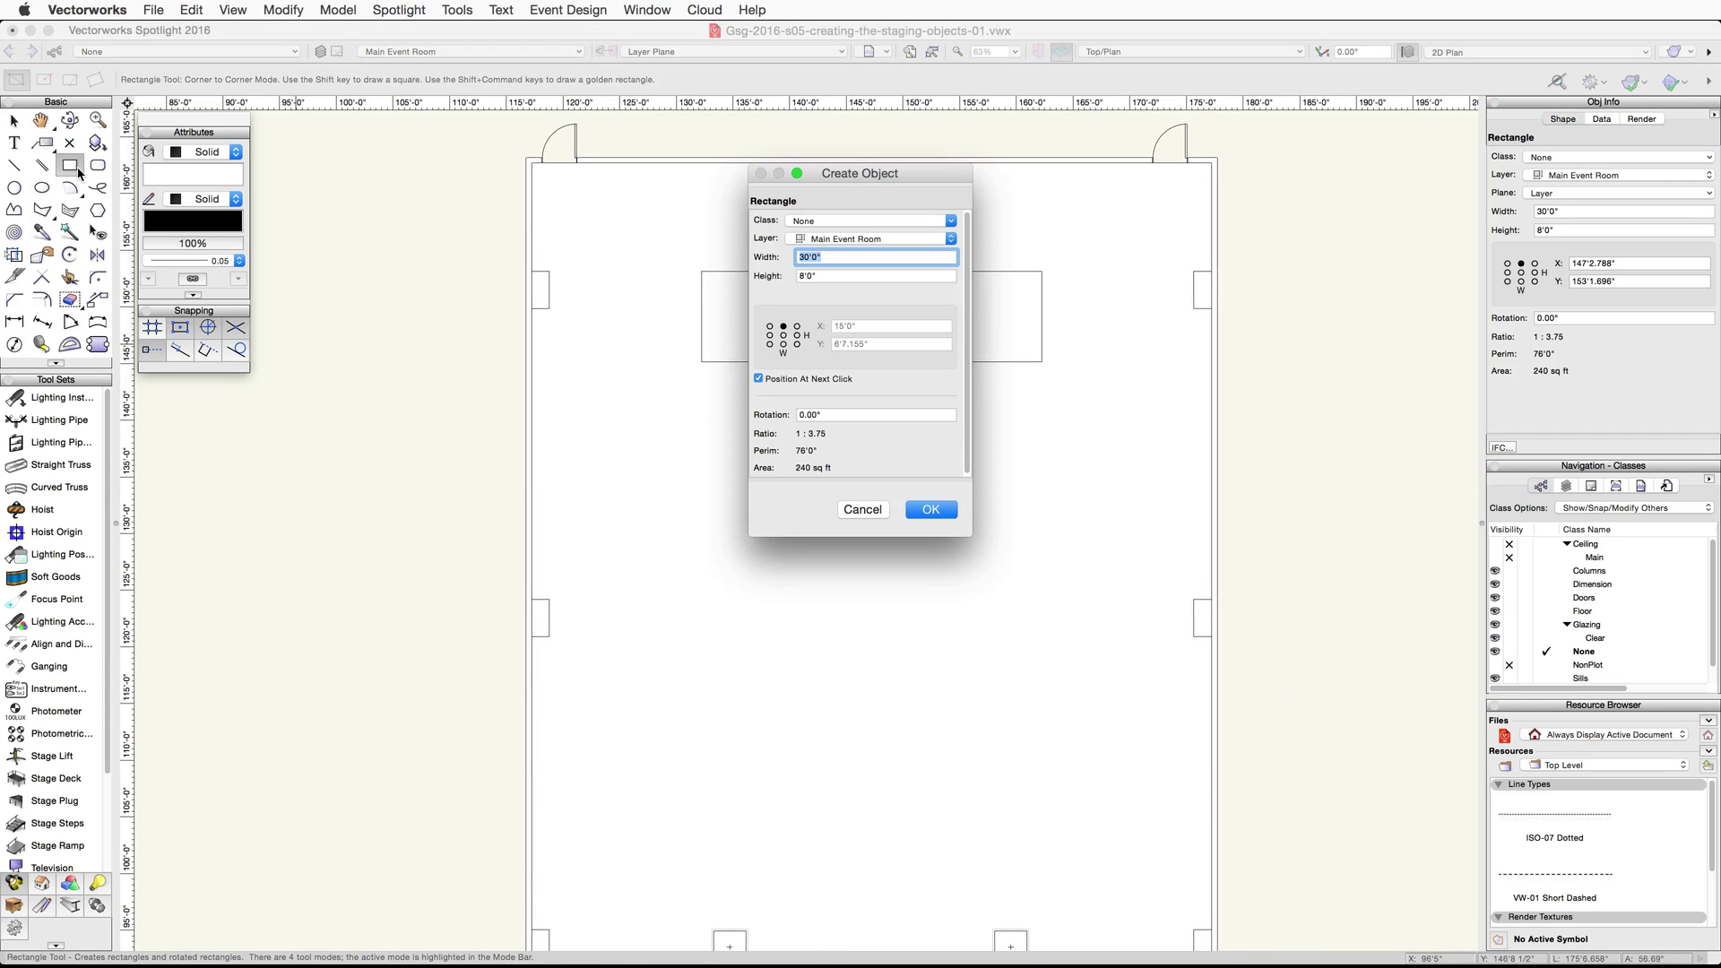
pyautogui.write("6'")
pyautogui.press('Tab')
pyautogui.write("6'")
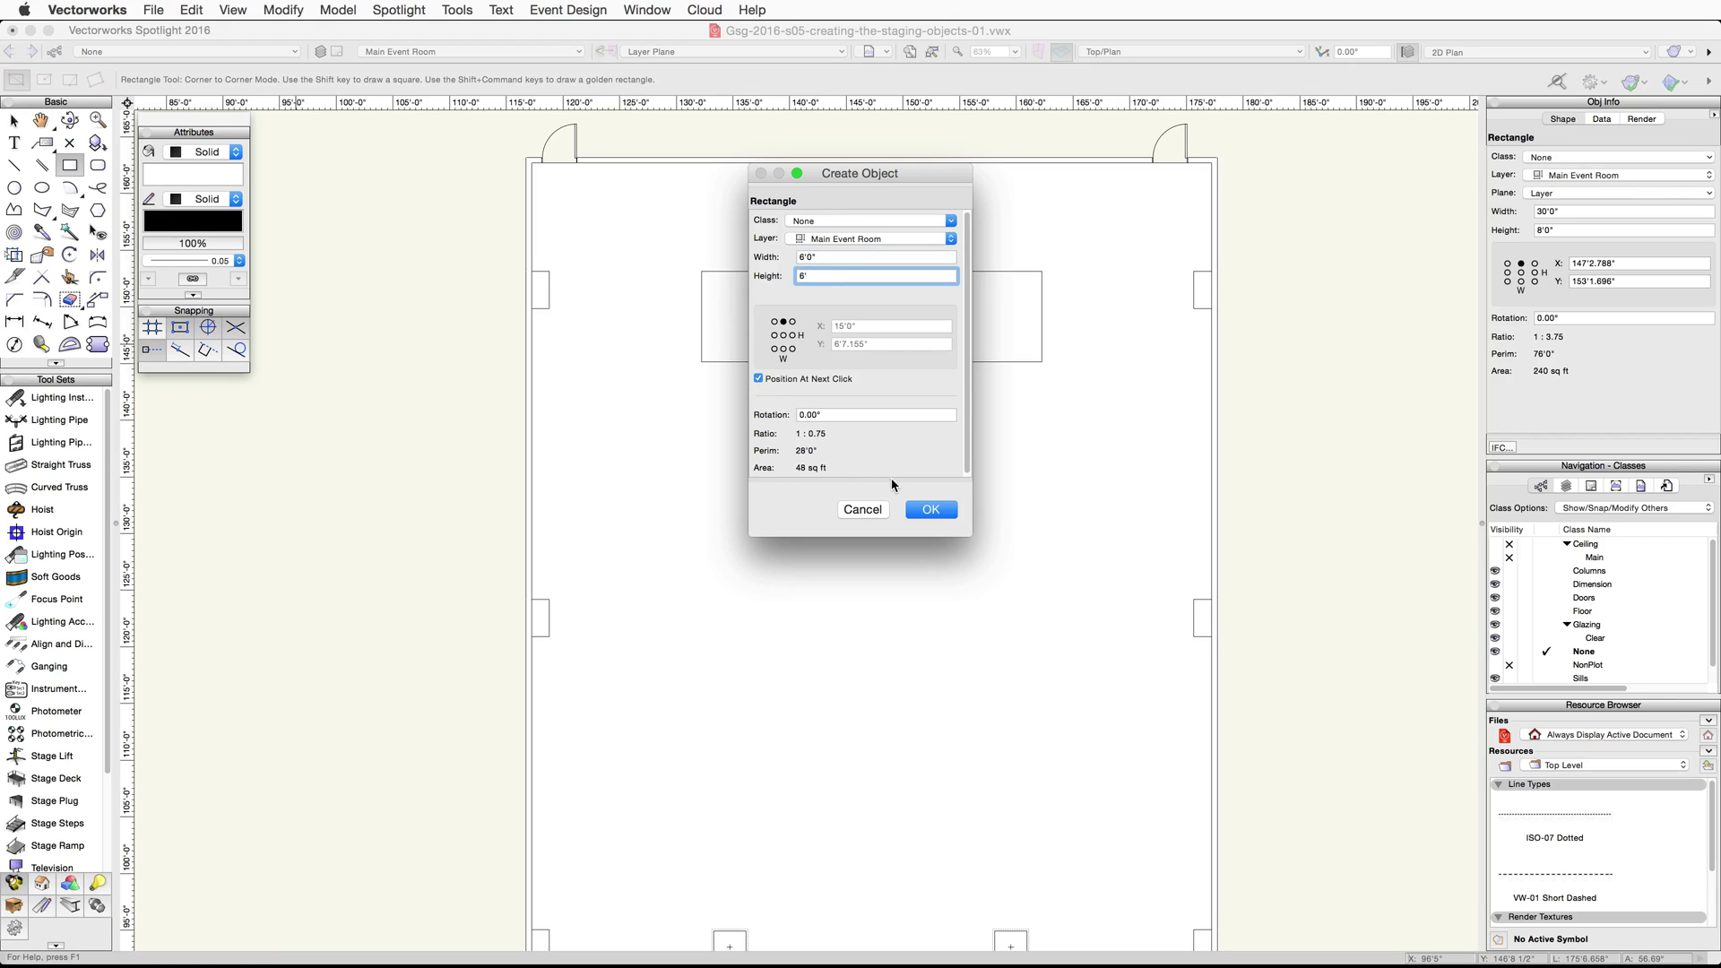
pyautogui.click(928, 509)
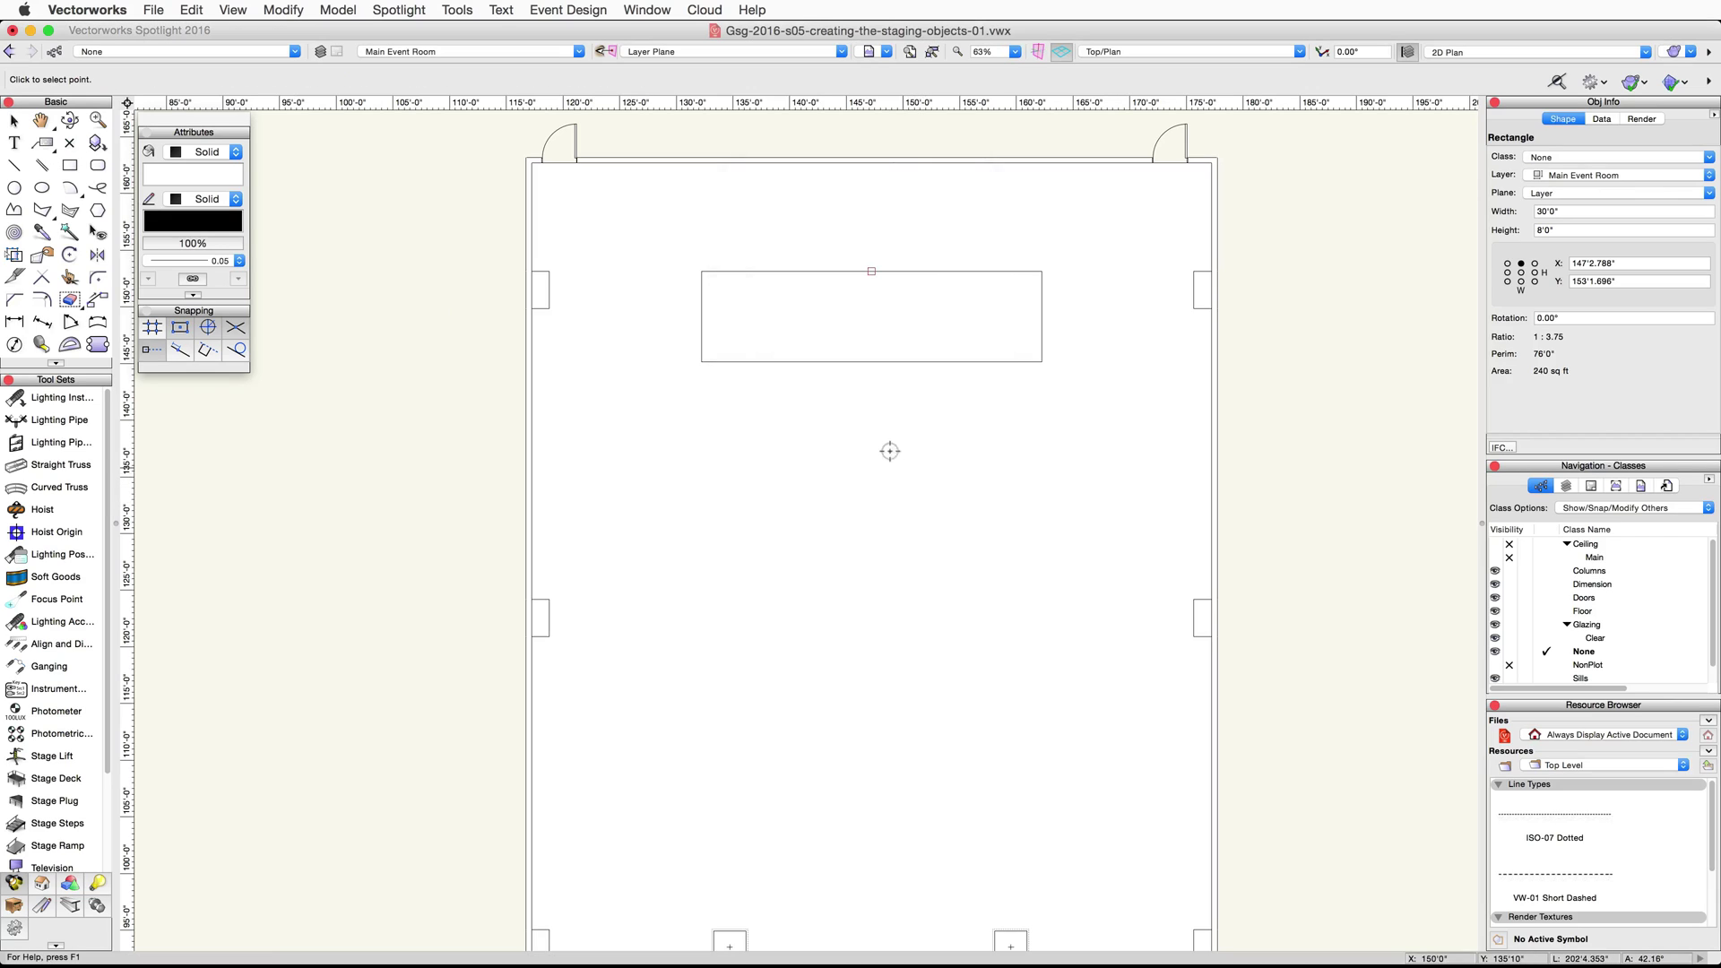
pyautogui.click(869, 360)
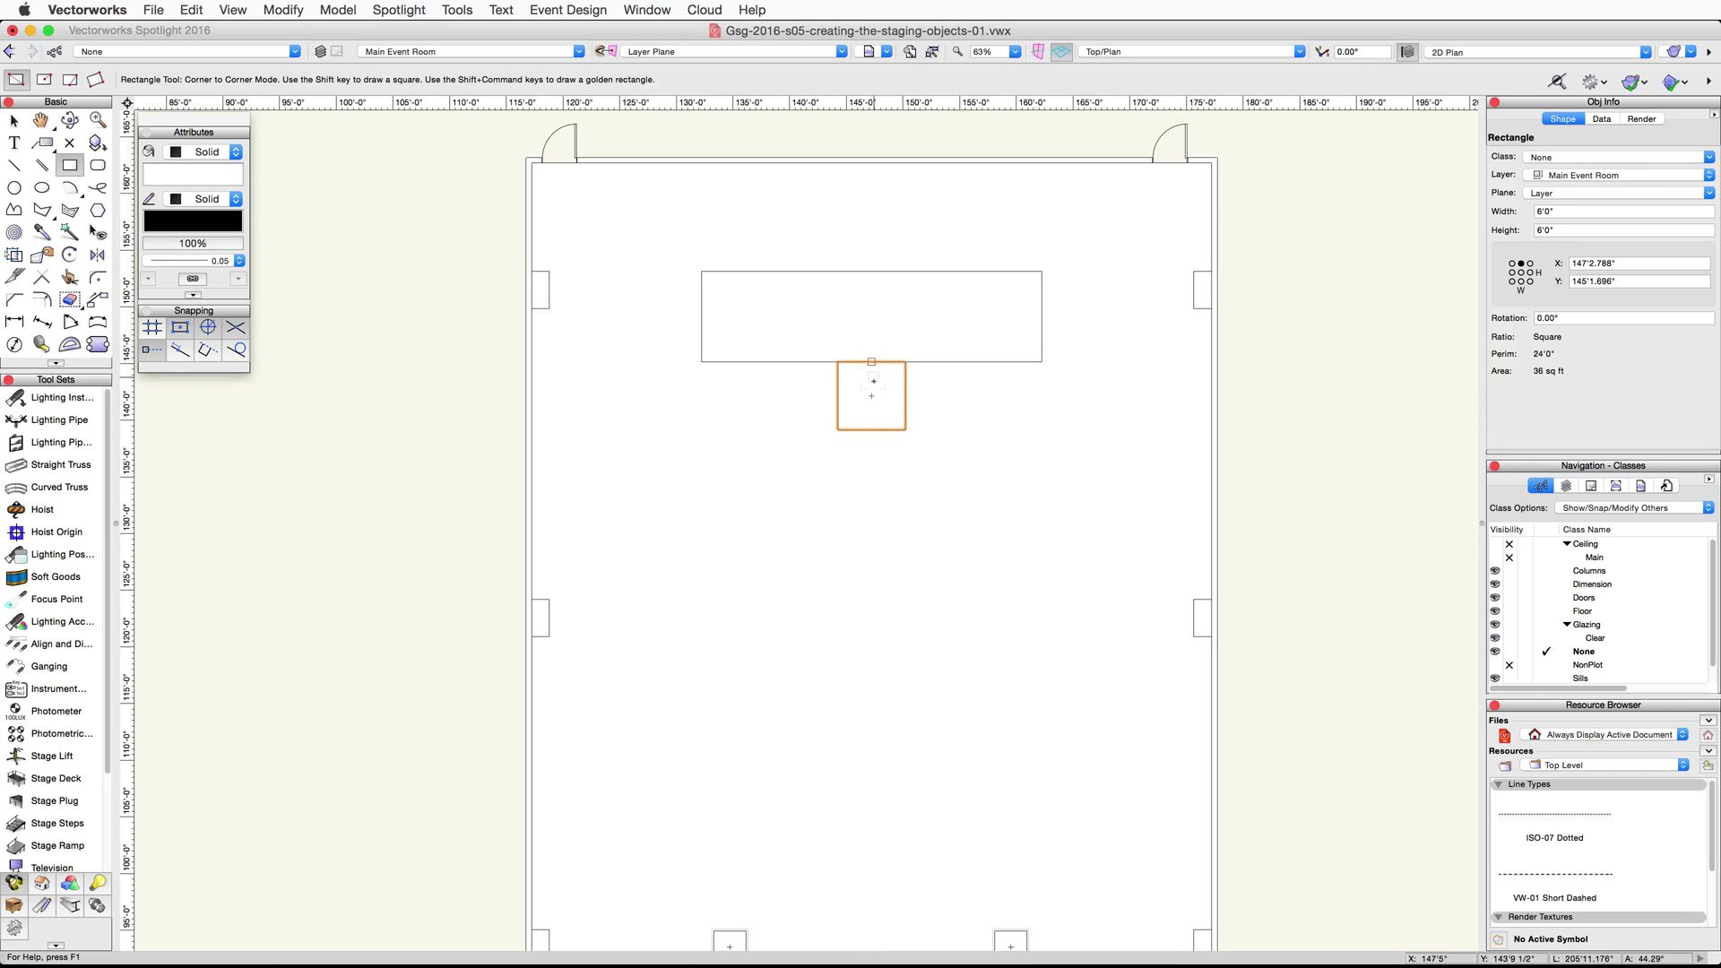
pyautogui.scroll(3, 879, 412)
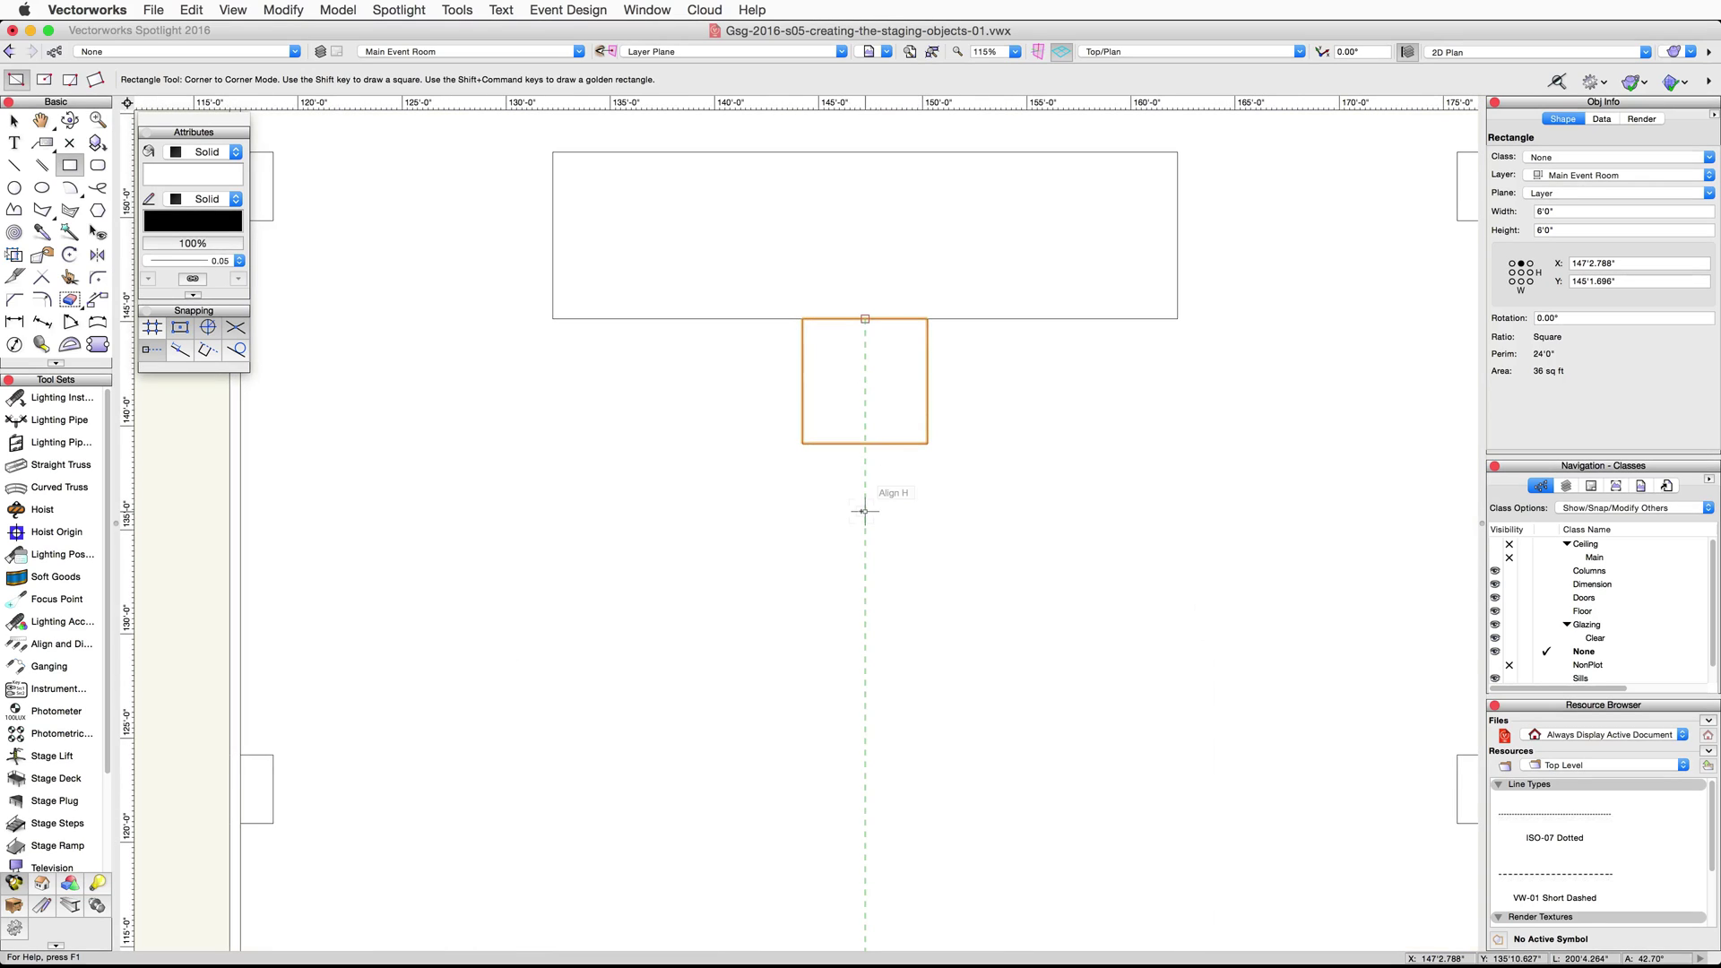
# Draw a centre-mode 3' radius arc from the square's right midpoint to its left midpoint.
pyautogui.click(79, 188)
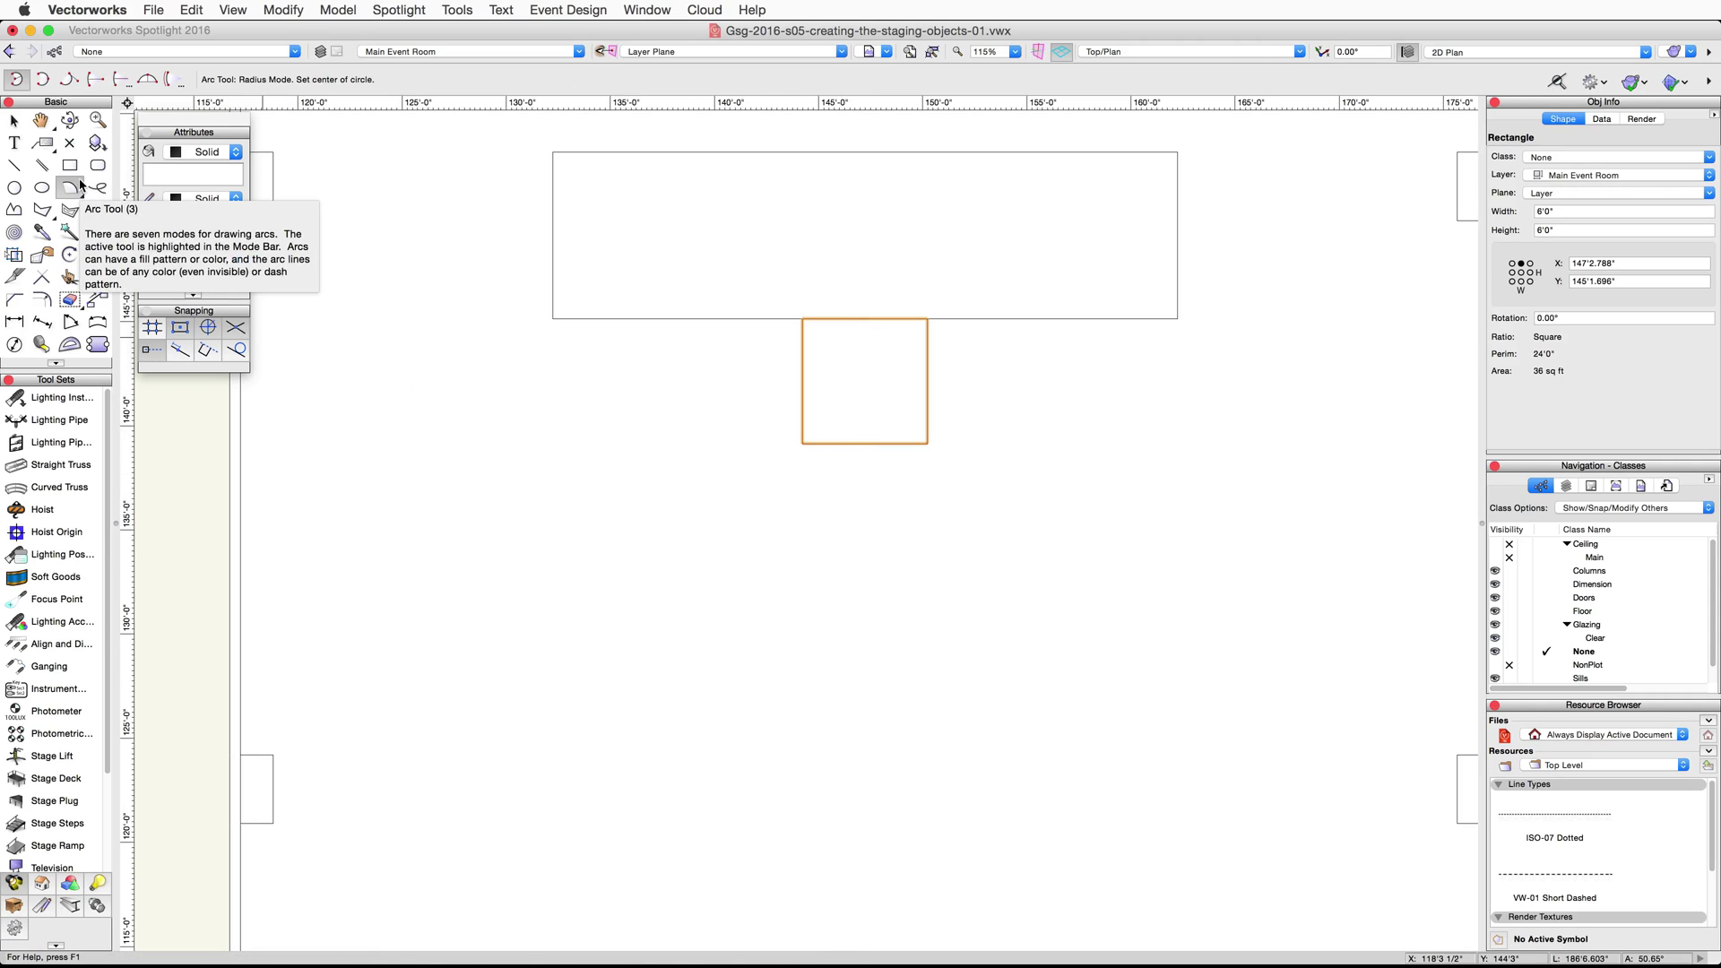
pyautogui.click(91, 83)
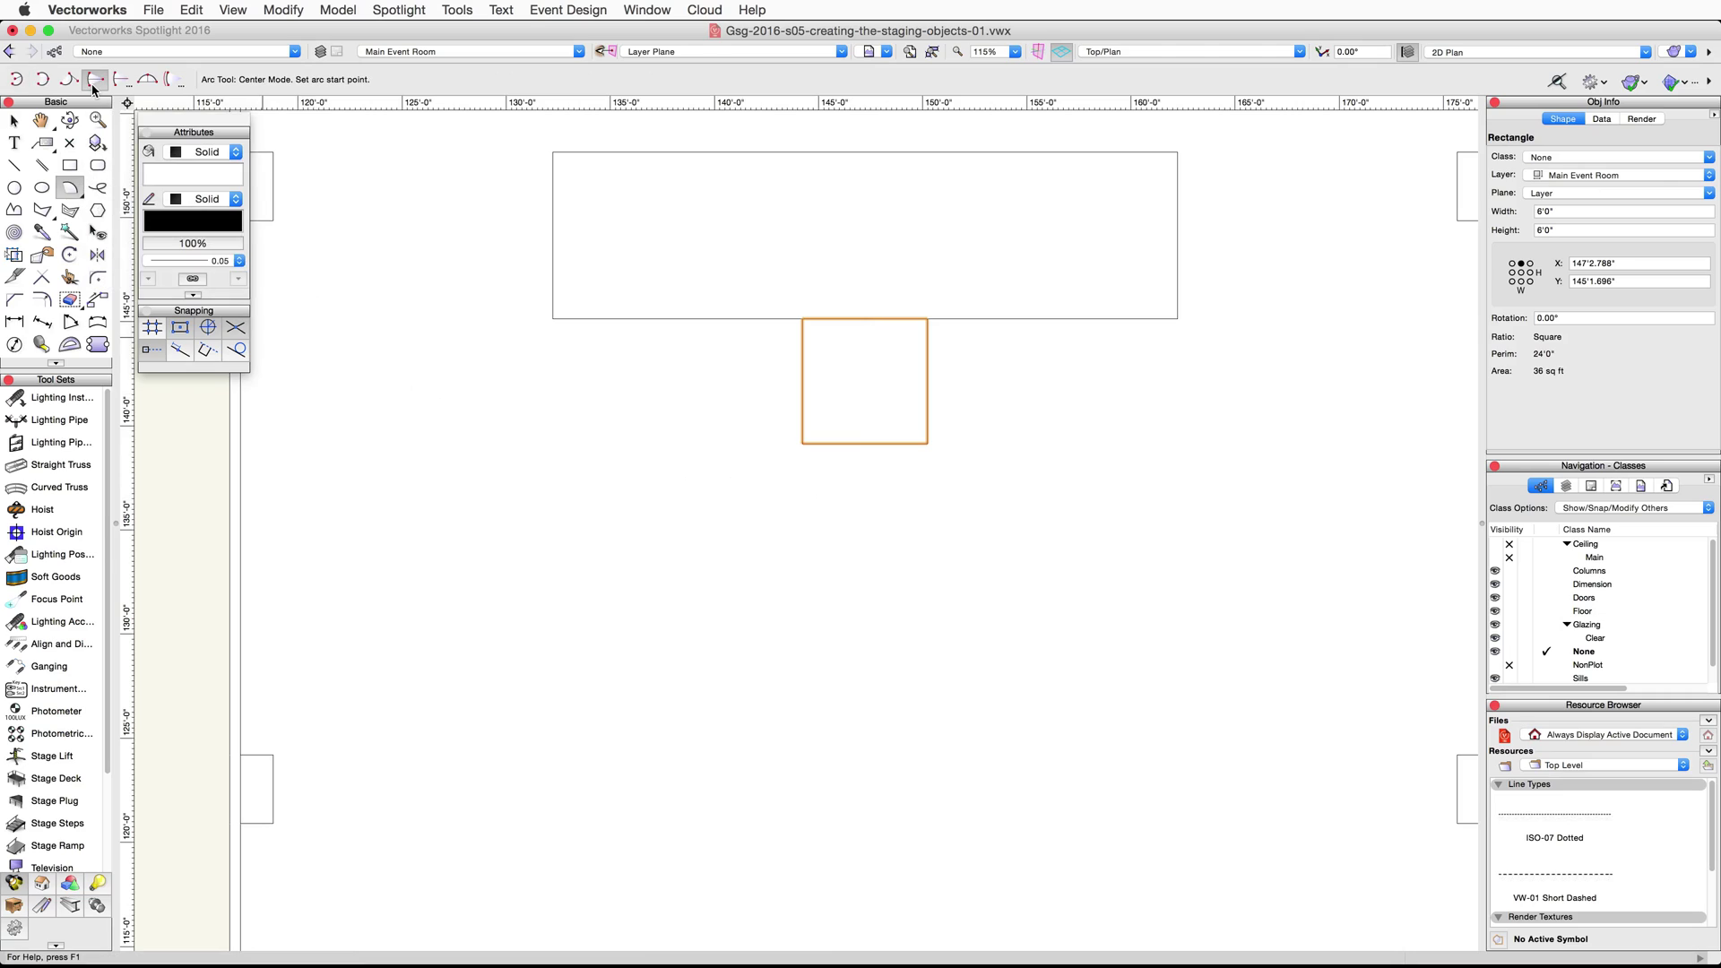
pyautogui.click(865, 381)
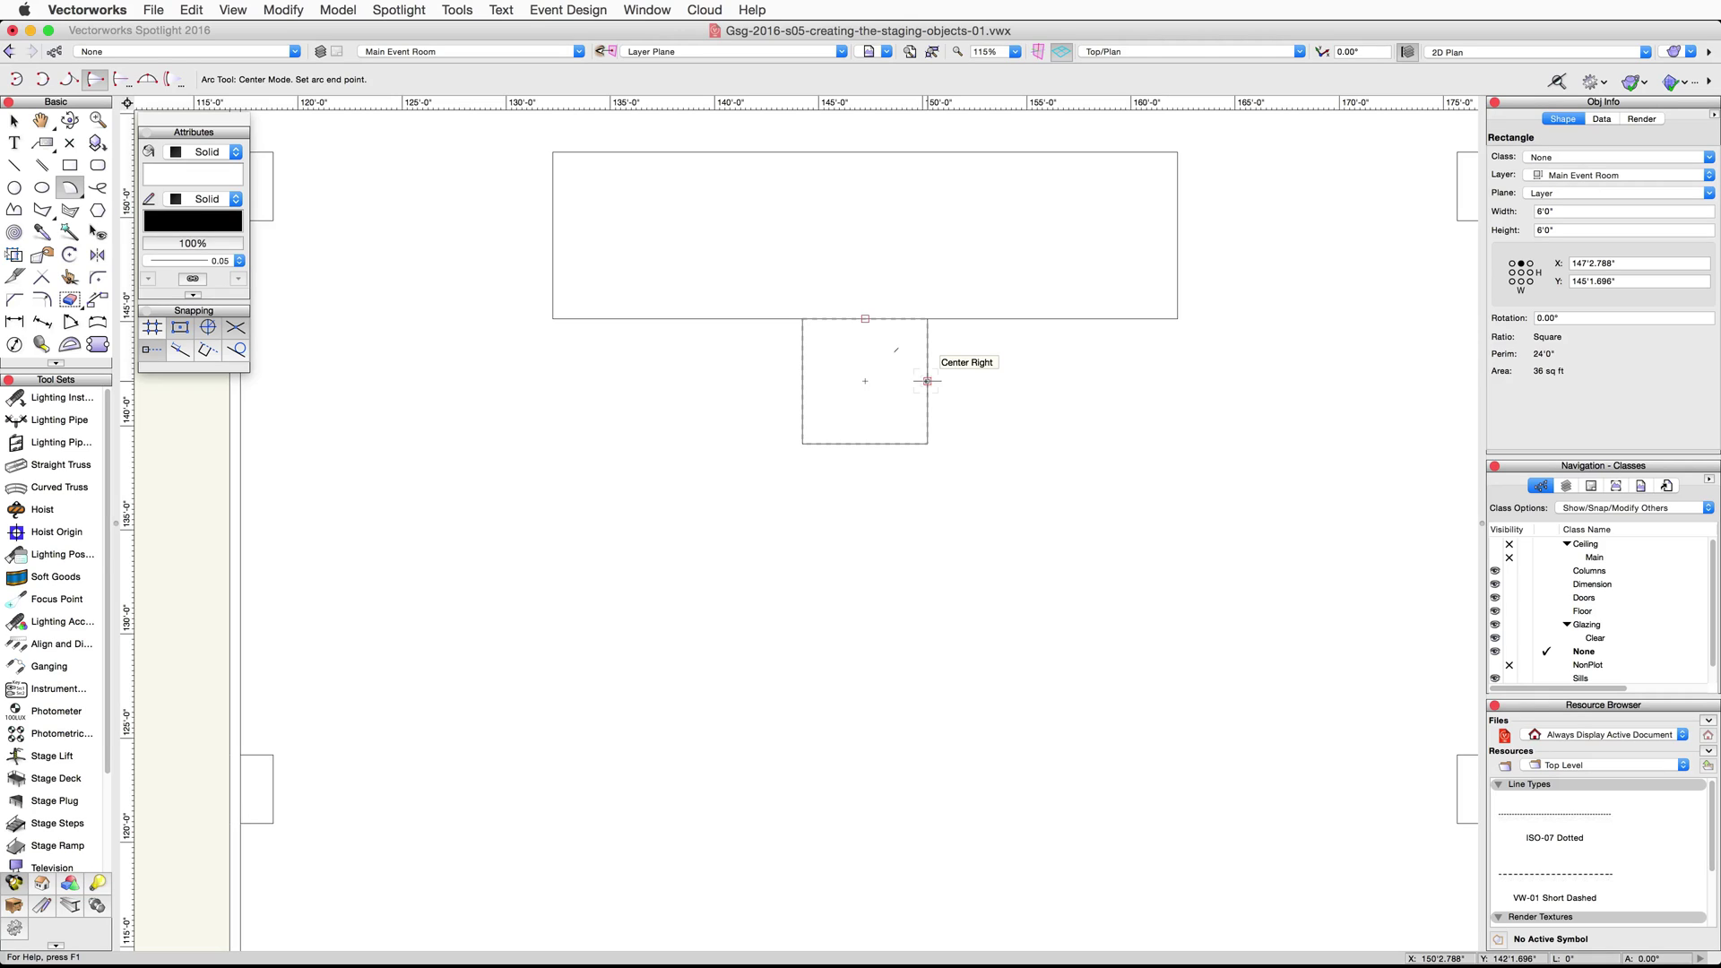
pyautogui.click(926, 381)
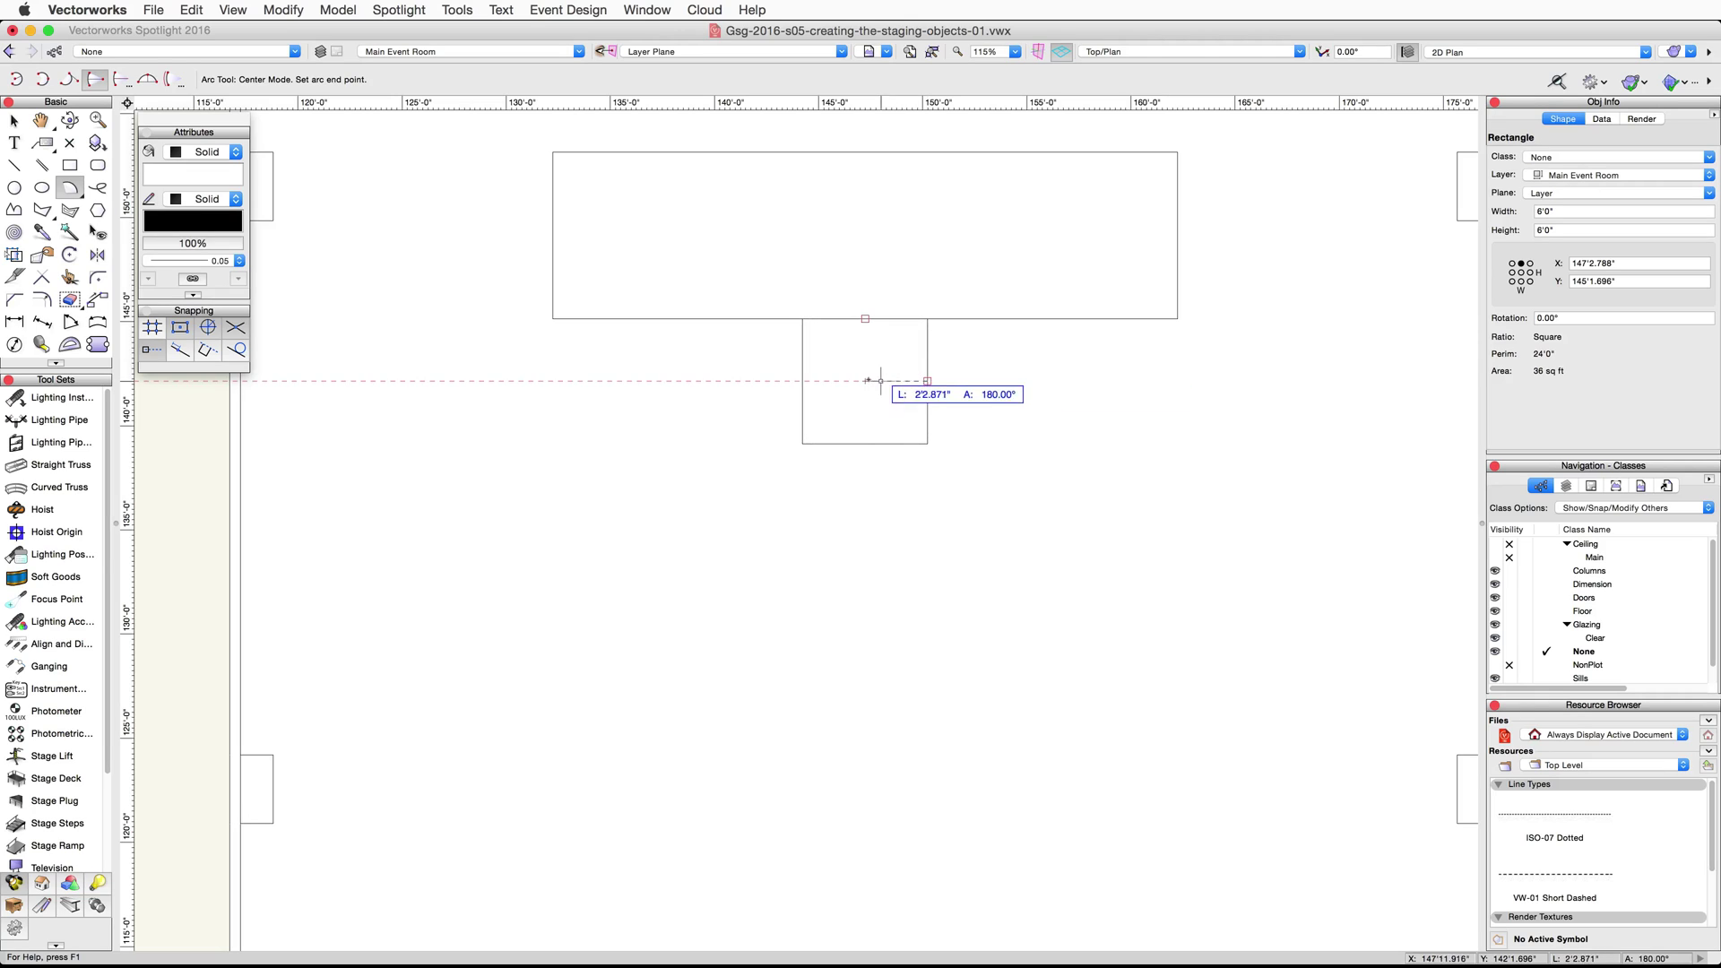
pyautogui.click(802, 380)
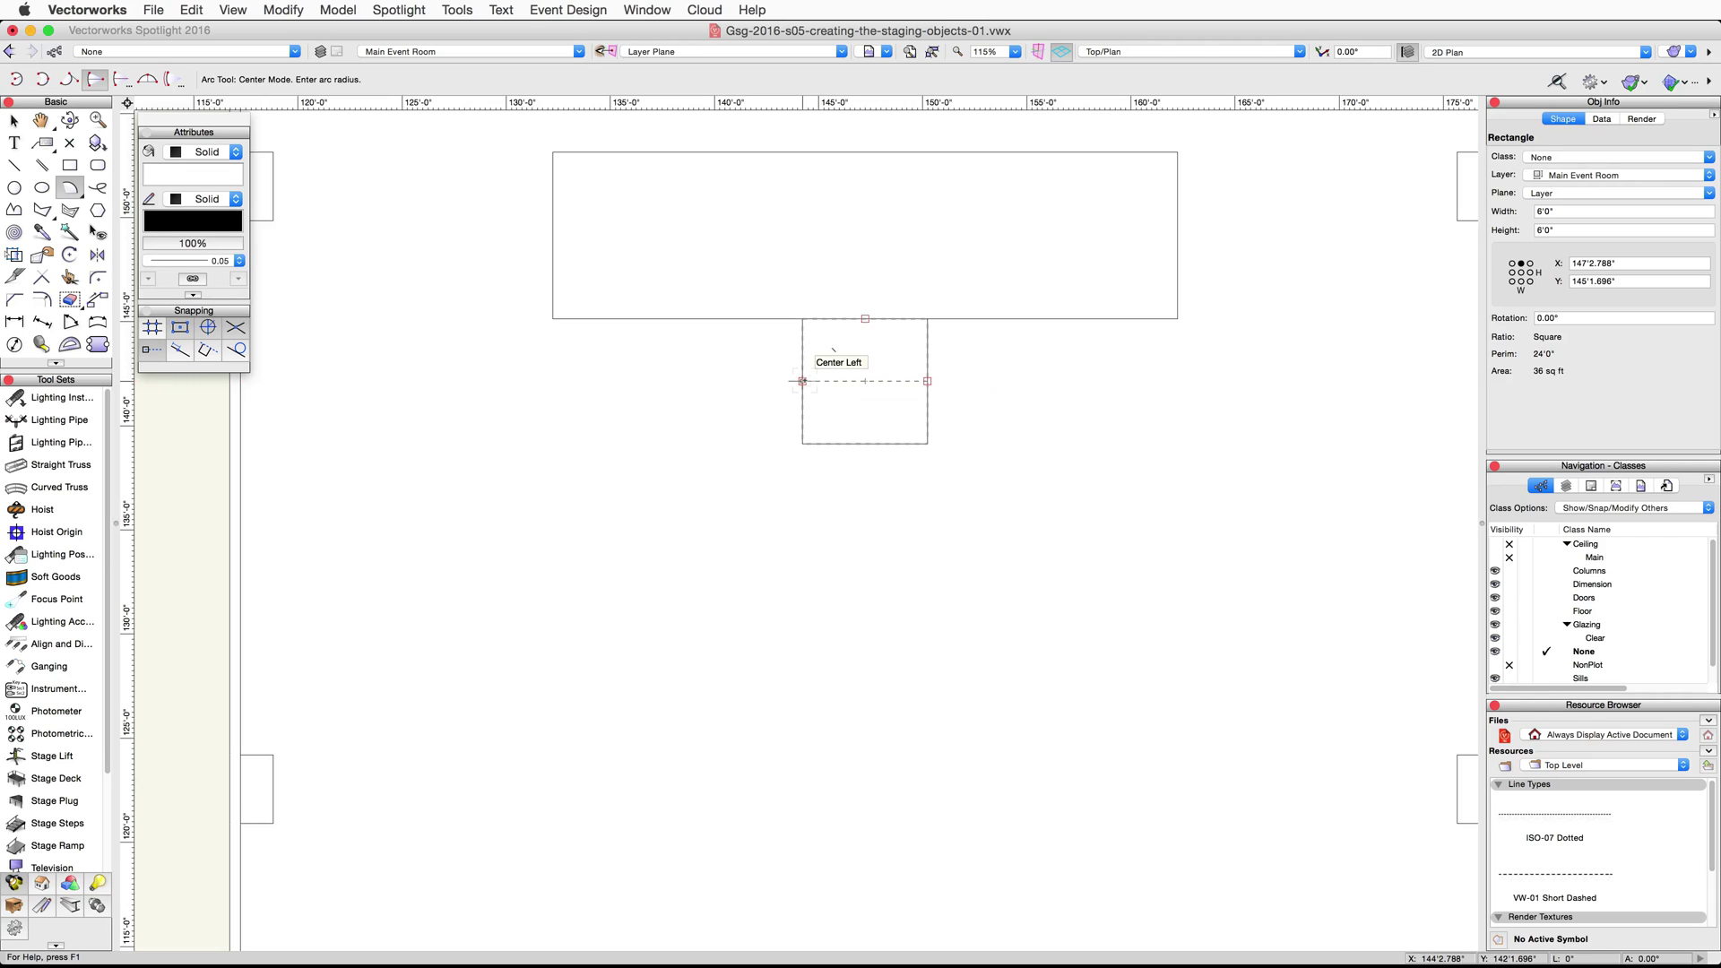
pyautogui.click(865, 380)
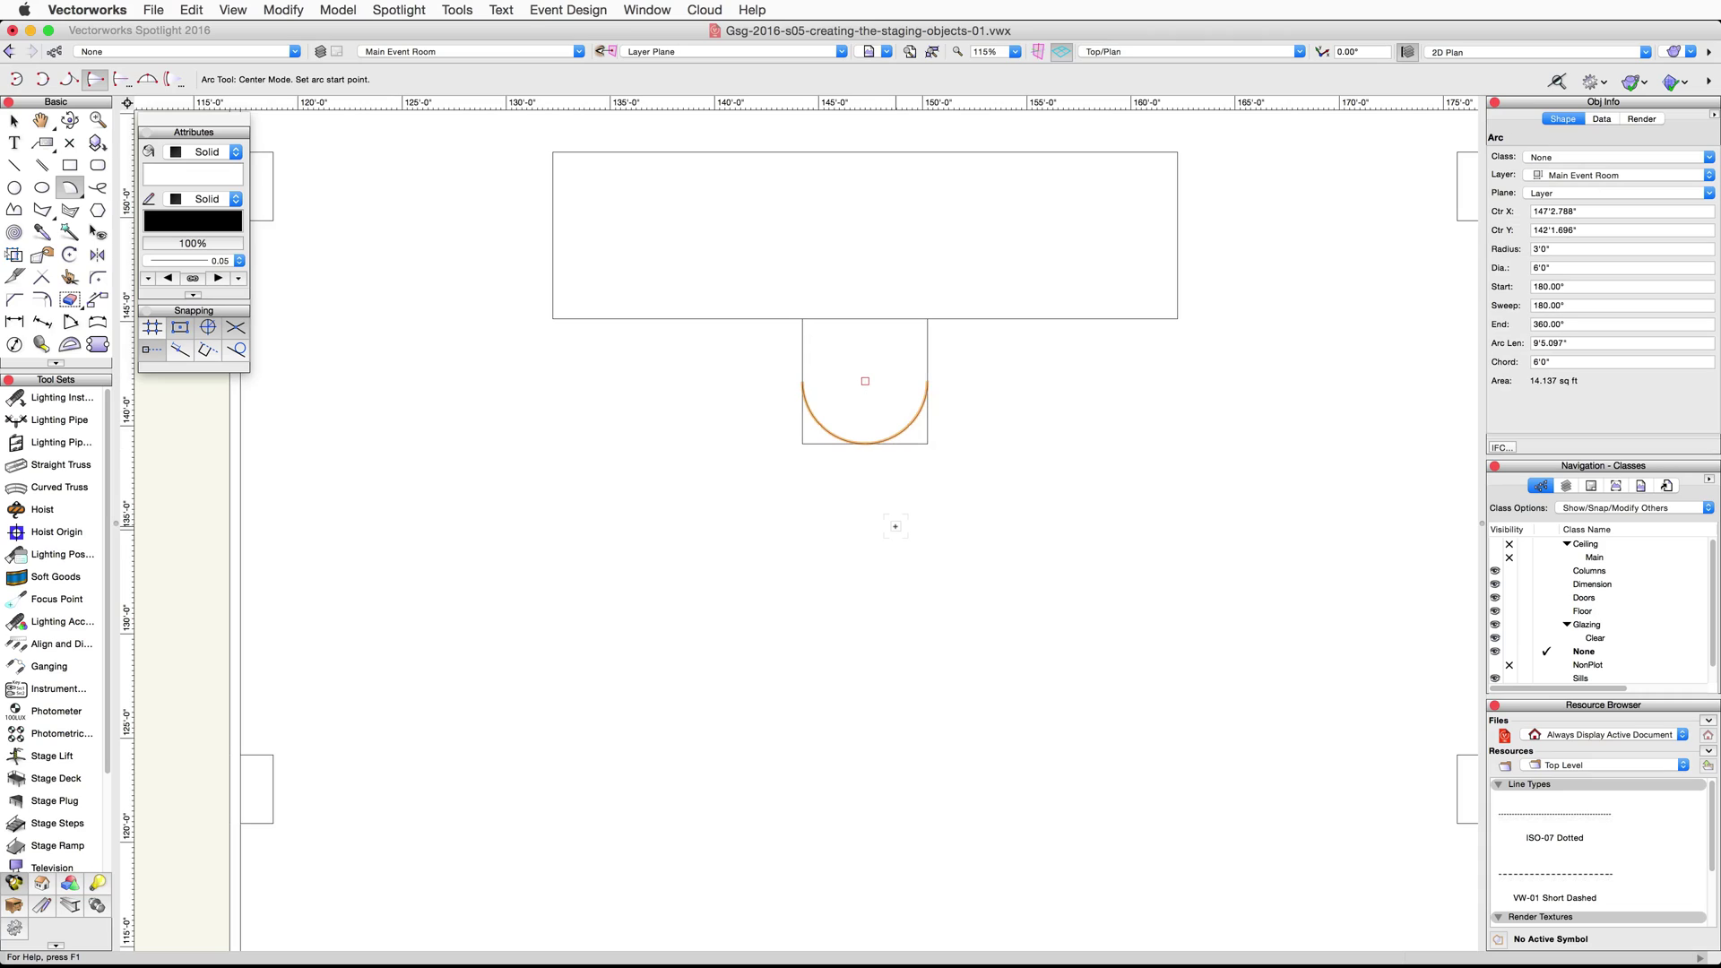
pyautogui.press('x')
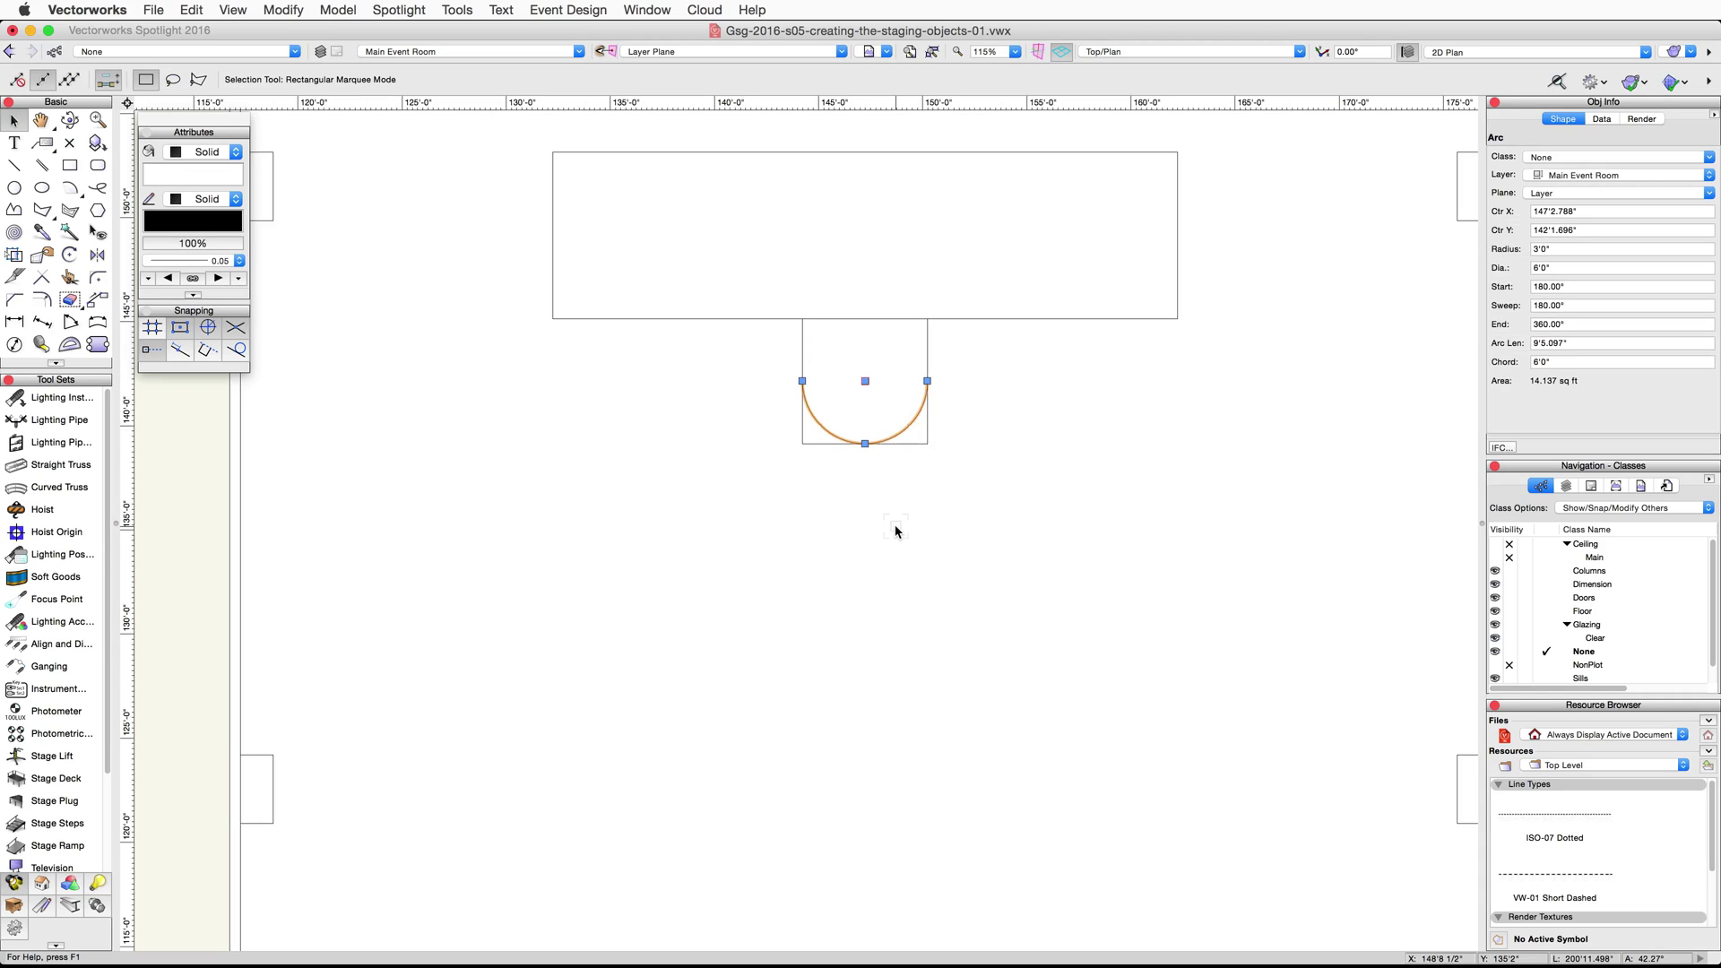
# Clip the square with the arc, clear the leftover corners, and select the arc and 6'×3' rectangle.
pyautogui.keyDown('shift'); pyautogui.click(905, 353); pyautogui.keyUp('shift')
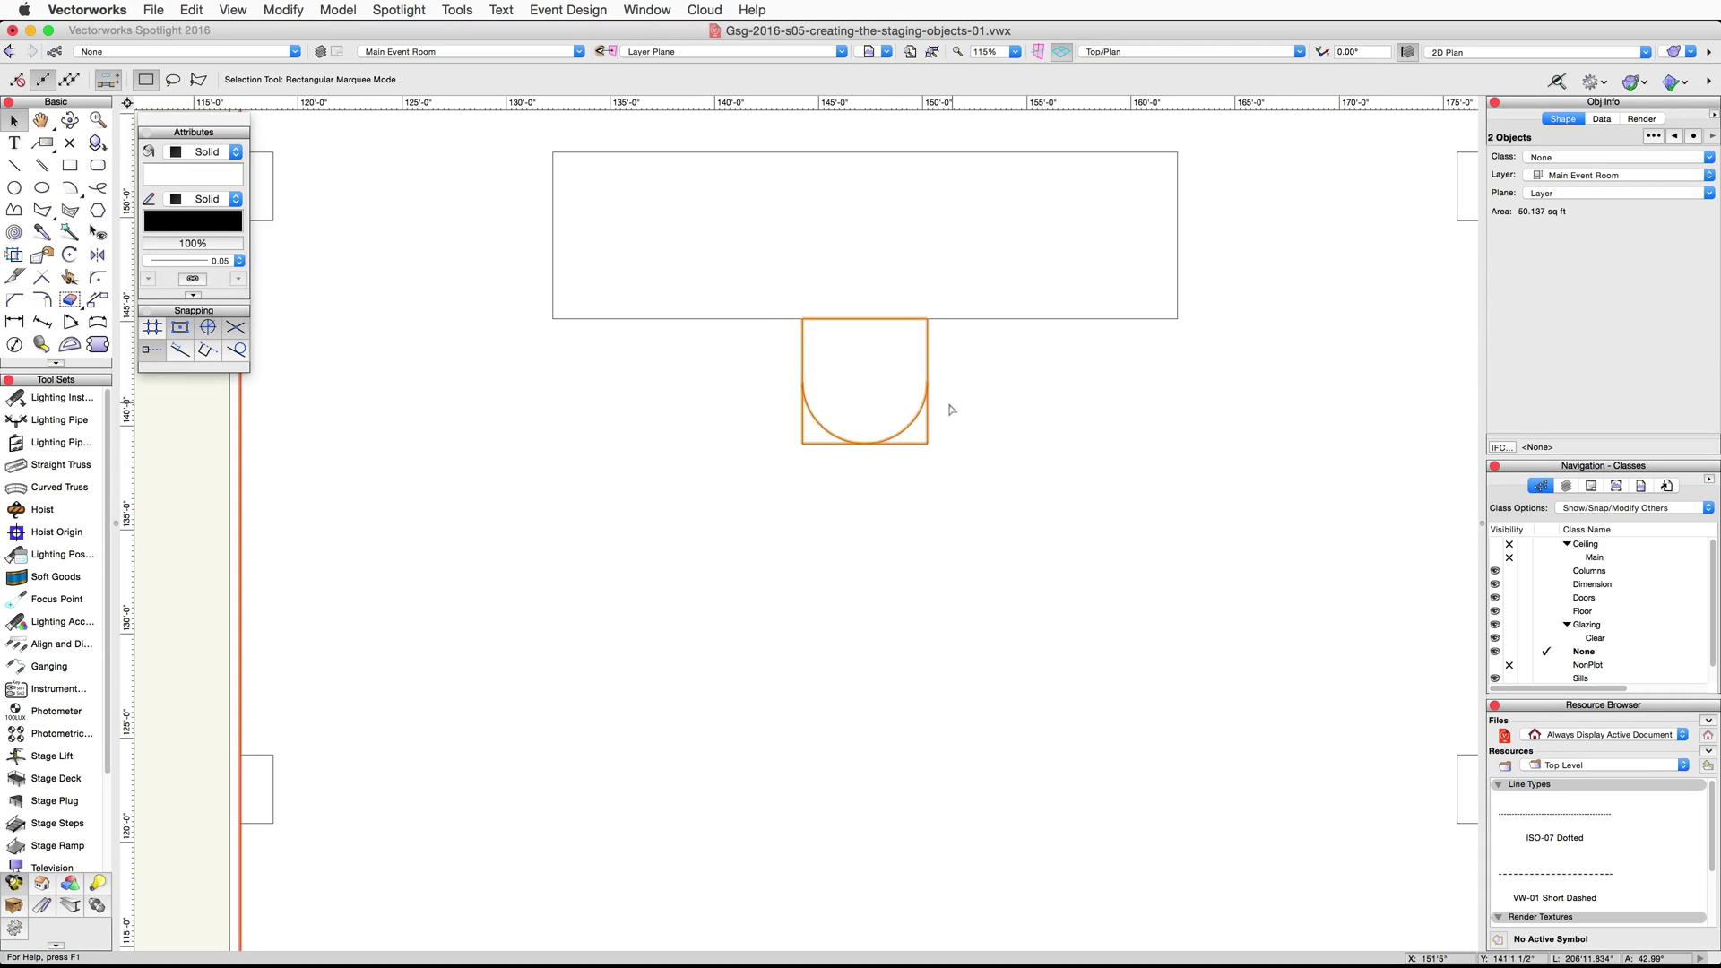
pyautogui.rightClick(889, 370)
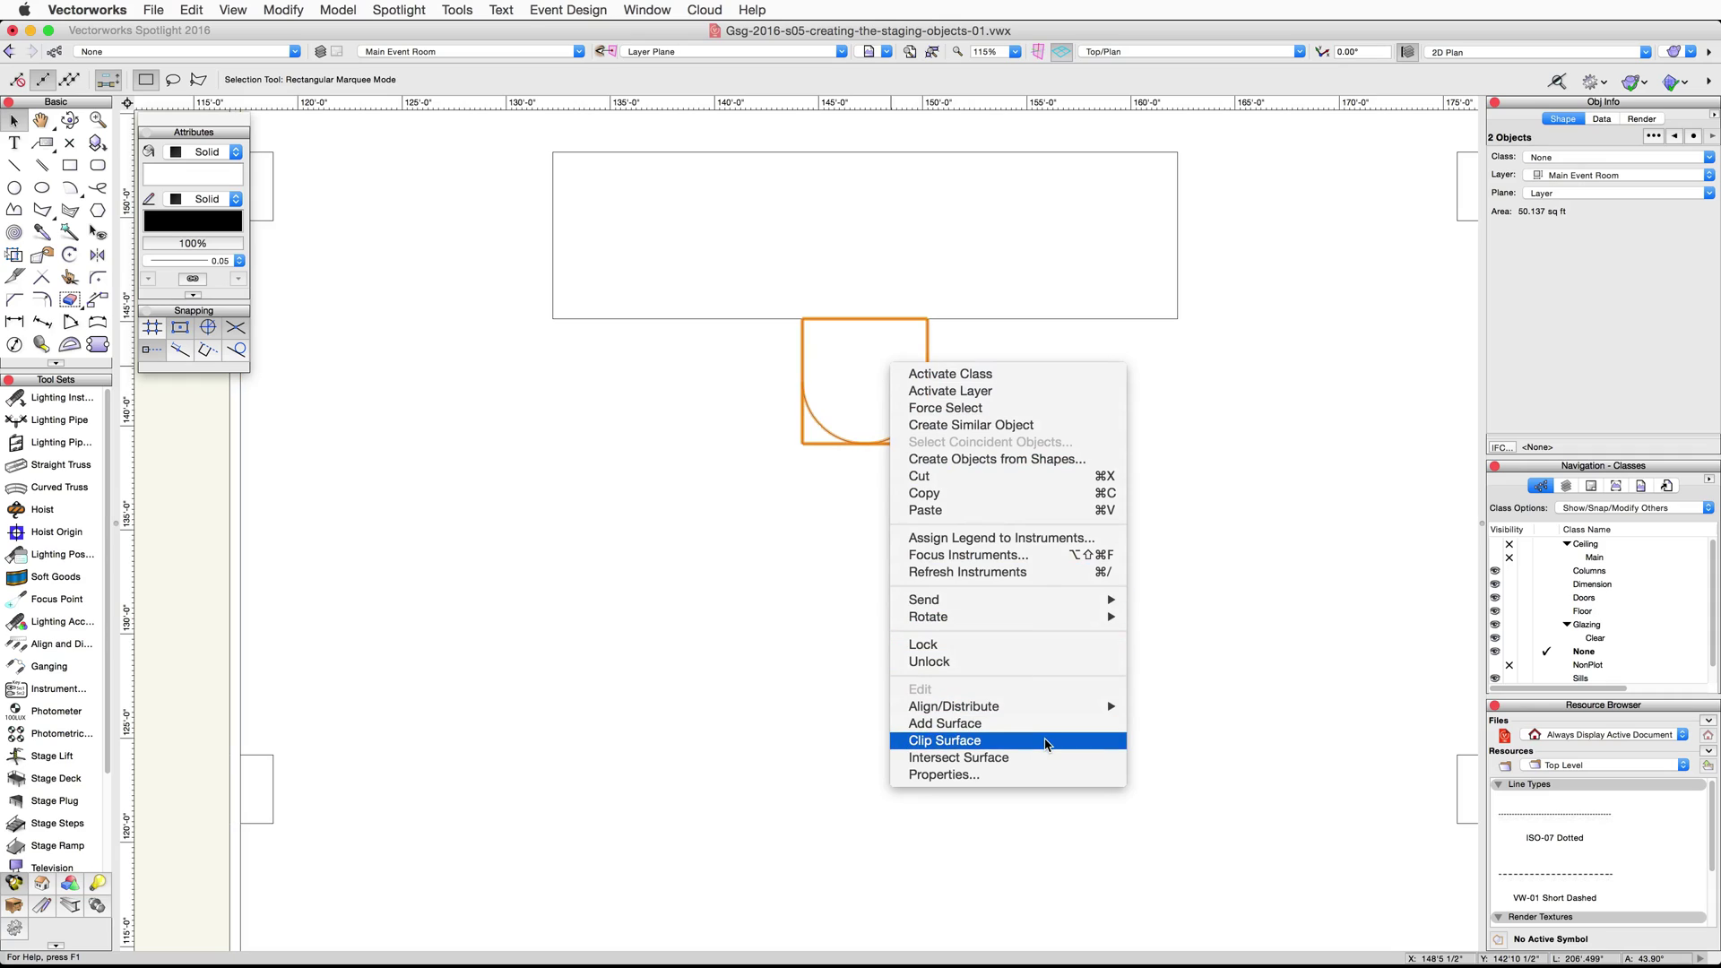
pyautogui.click(1045, 741)
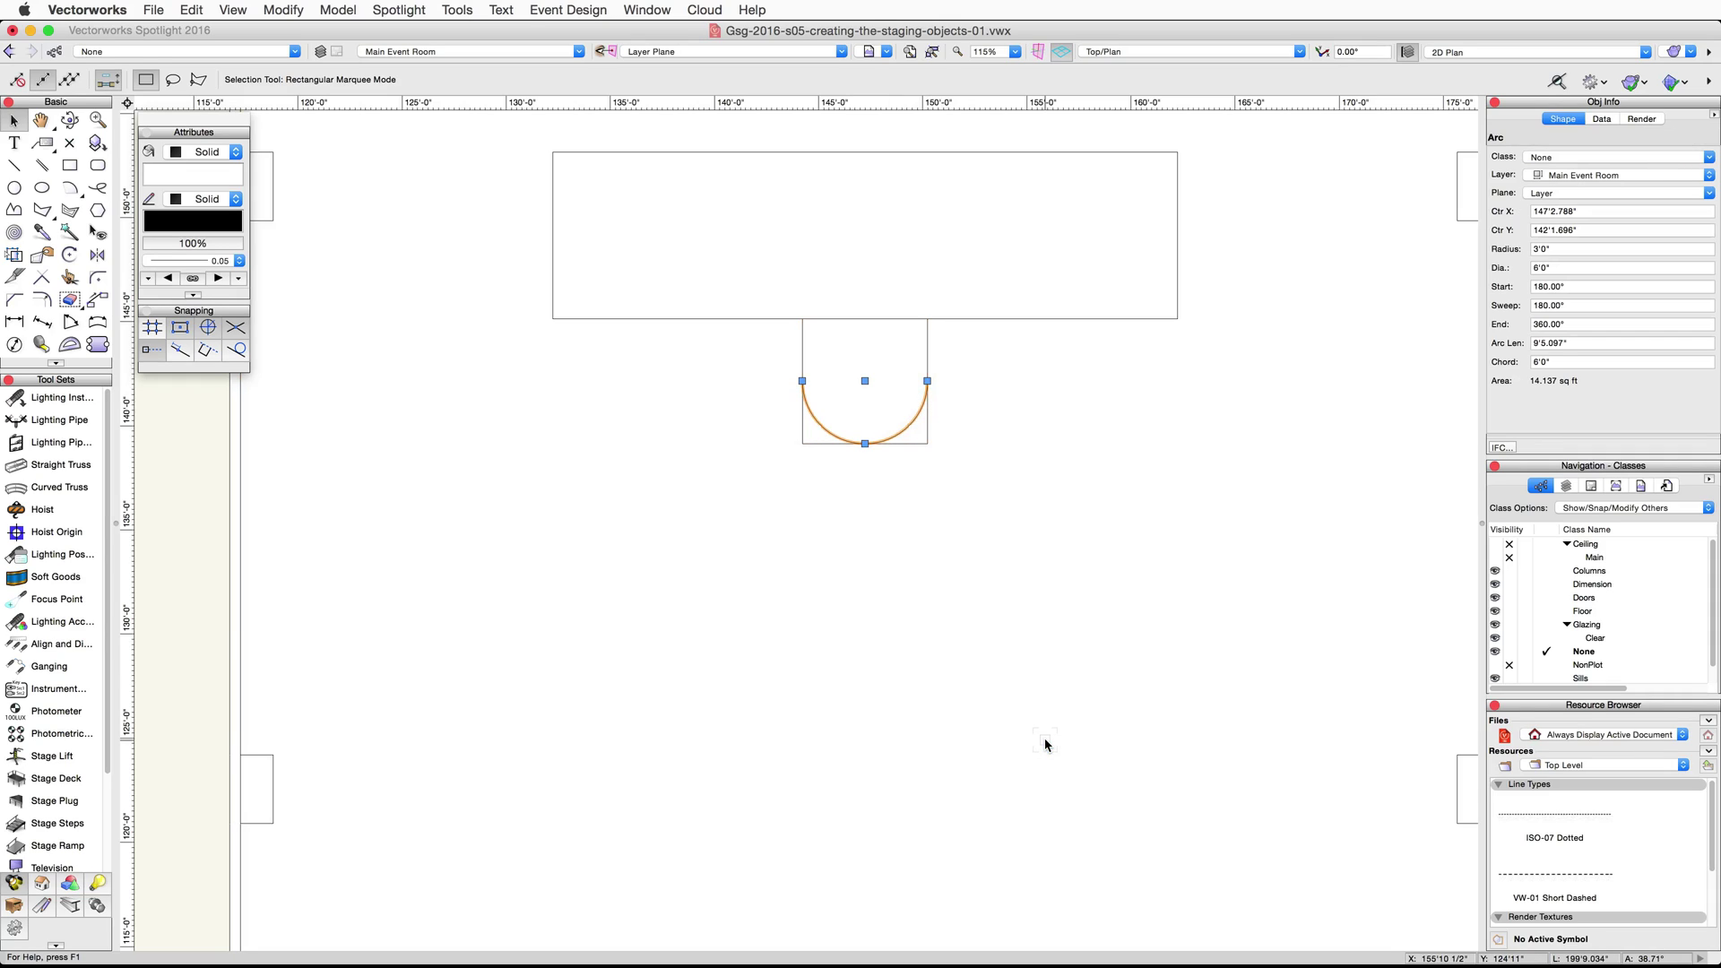
pyautogui.click(921, 444)
pyautogui.moveTo(921, 444); pyautogui.dragTo(797, 448)
pyautogui.click(800, 451)
pyautogui.click(833, 436)
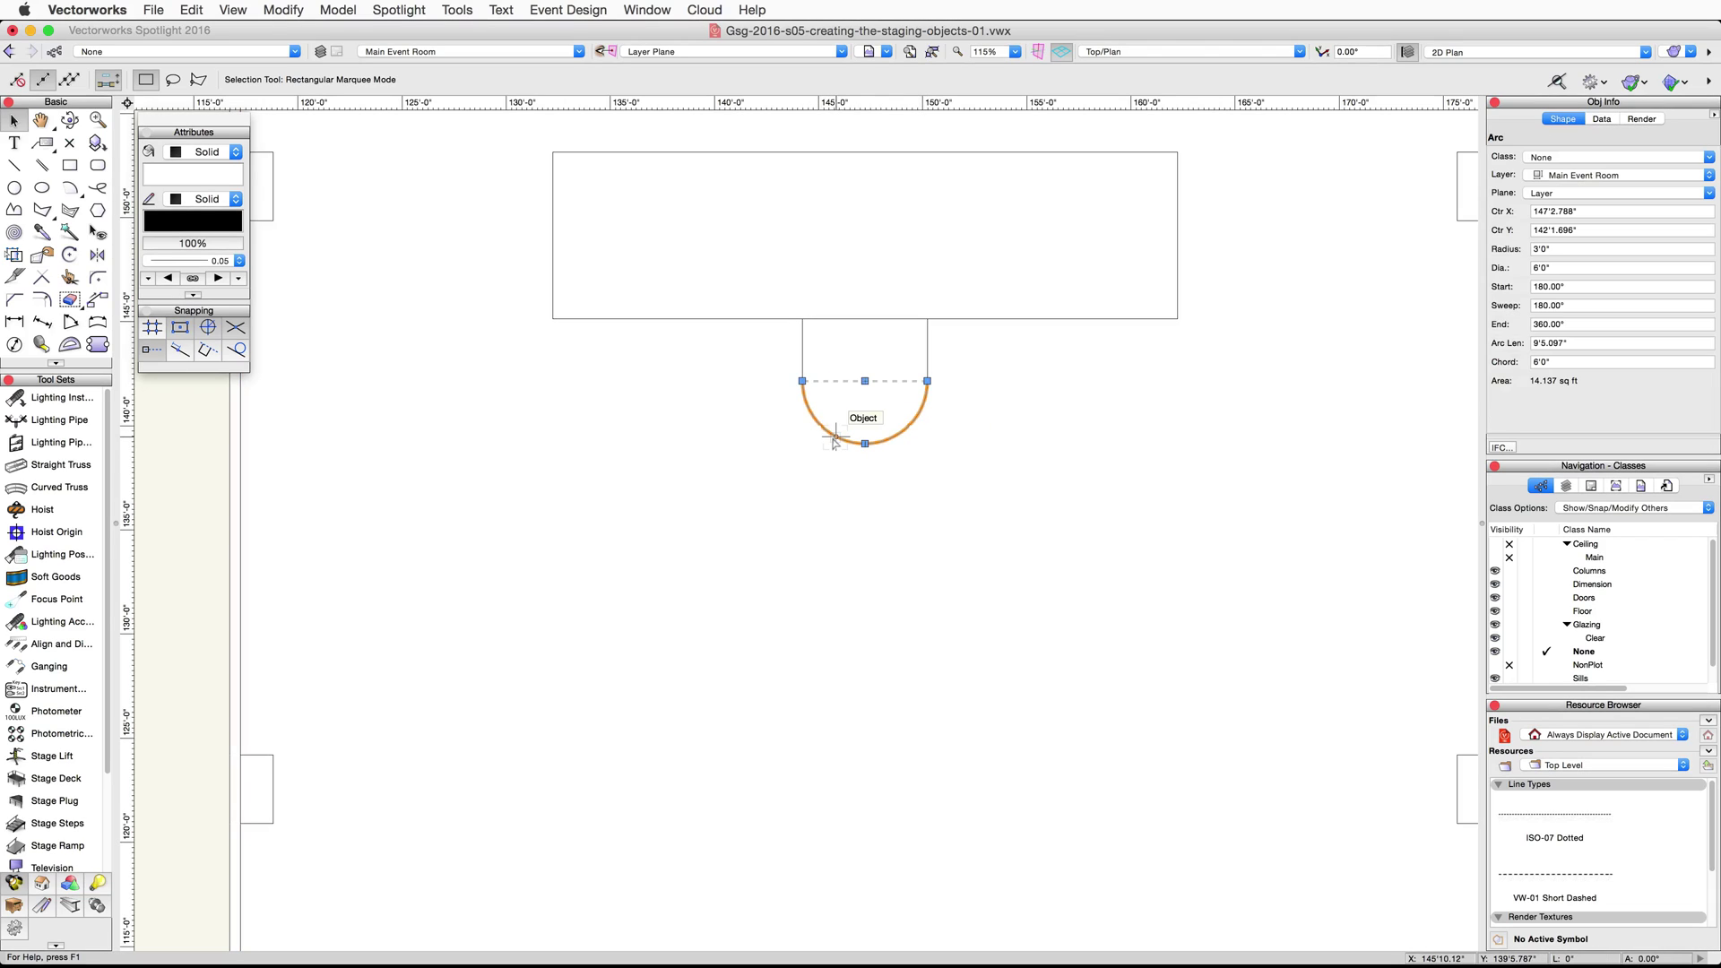
pyautogui.keyDown('shift'); pyautogui.click(802, 351); pyautogui.keyUp('shift')
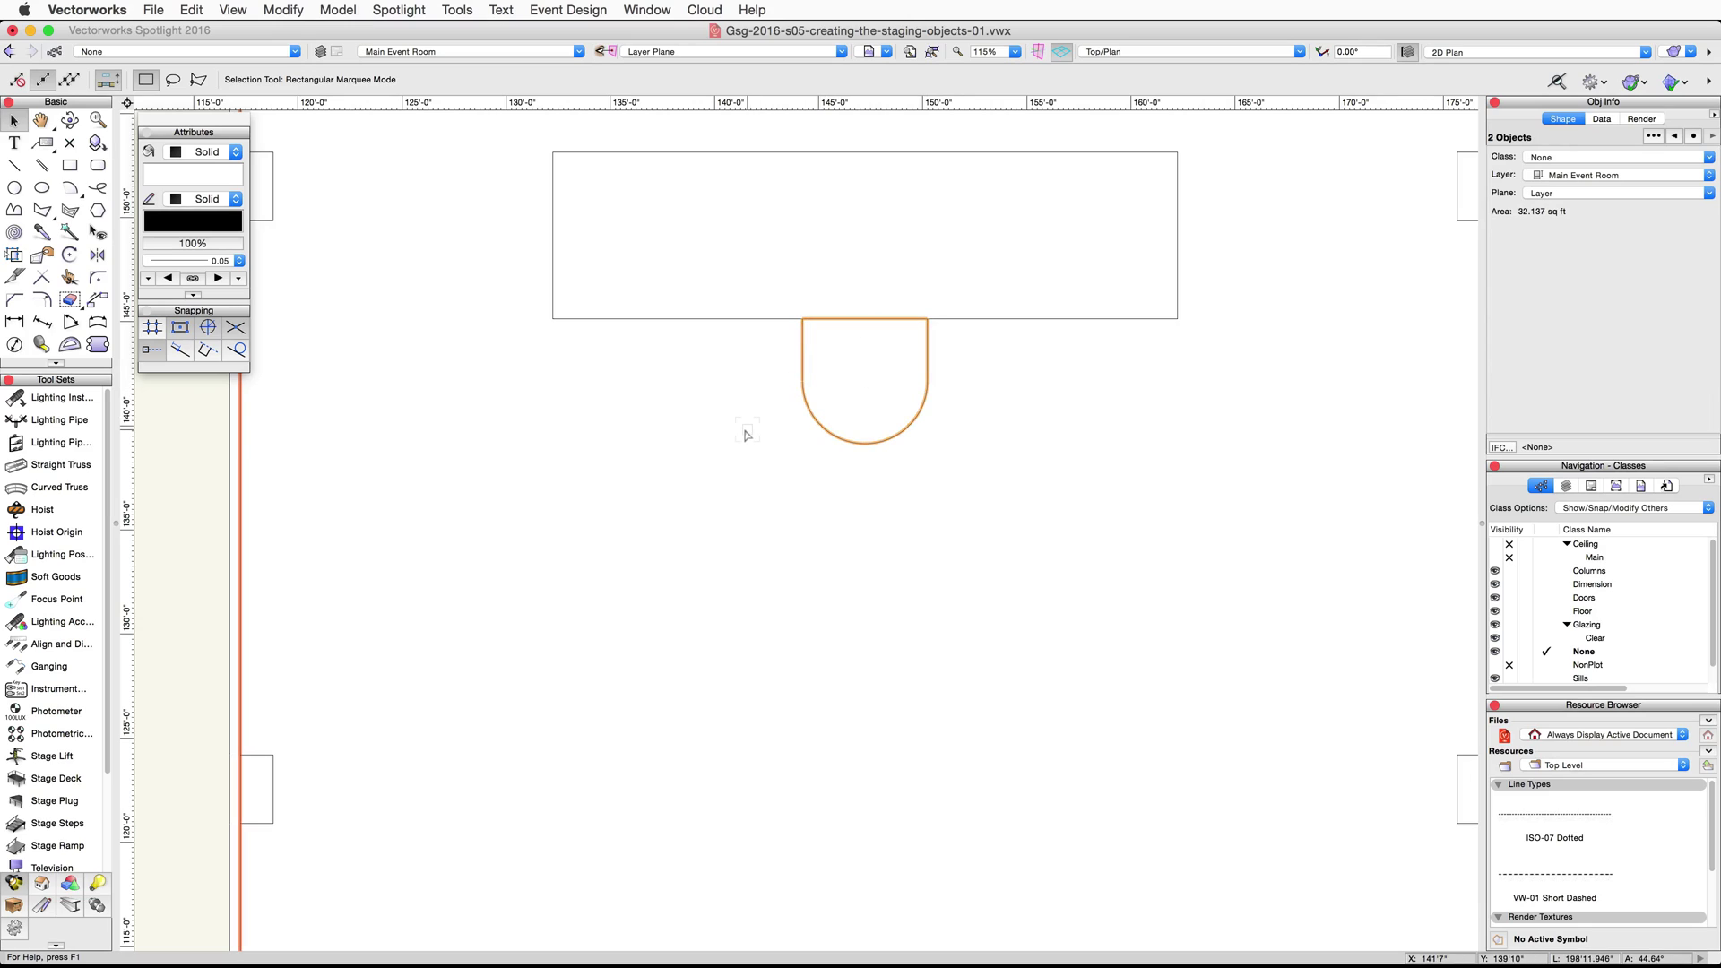
# Compose the arc with the 6'×3' rectangle, then Add Surface it to the deck rectangle.
pyautogui.click(300, 11)
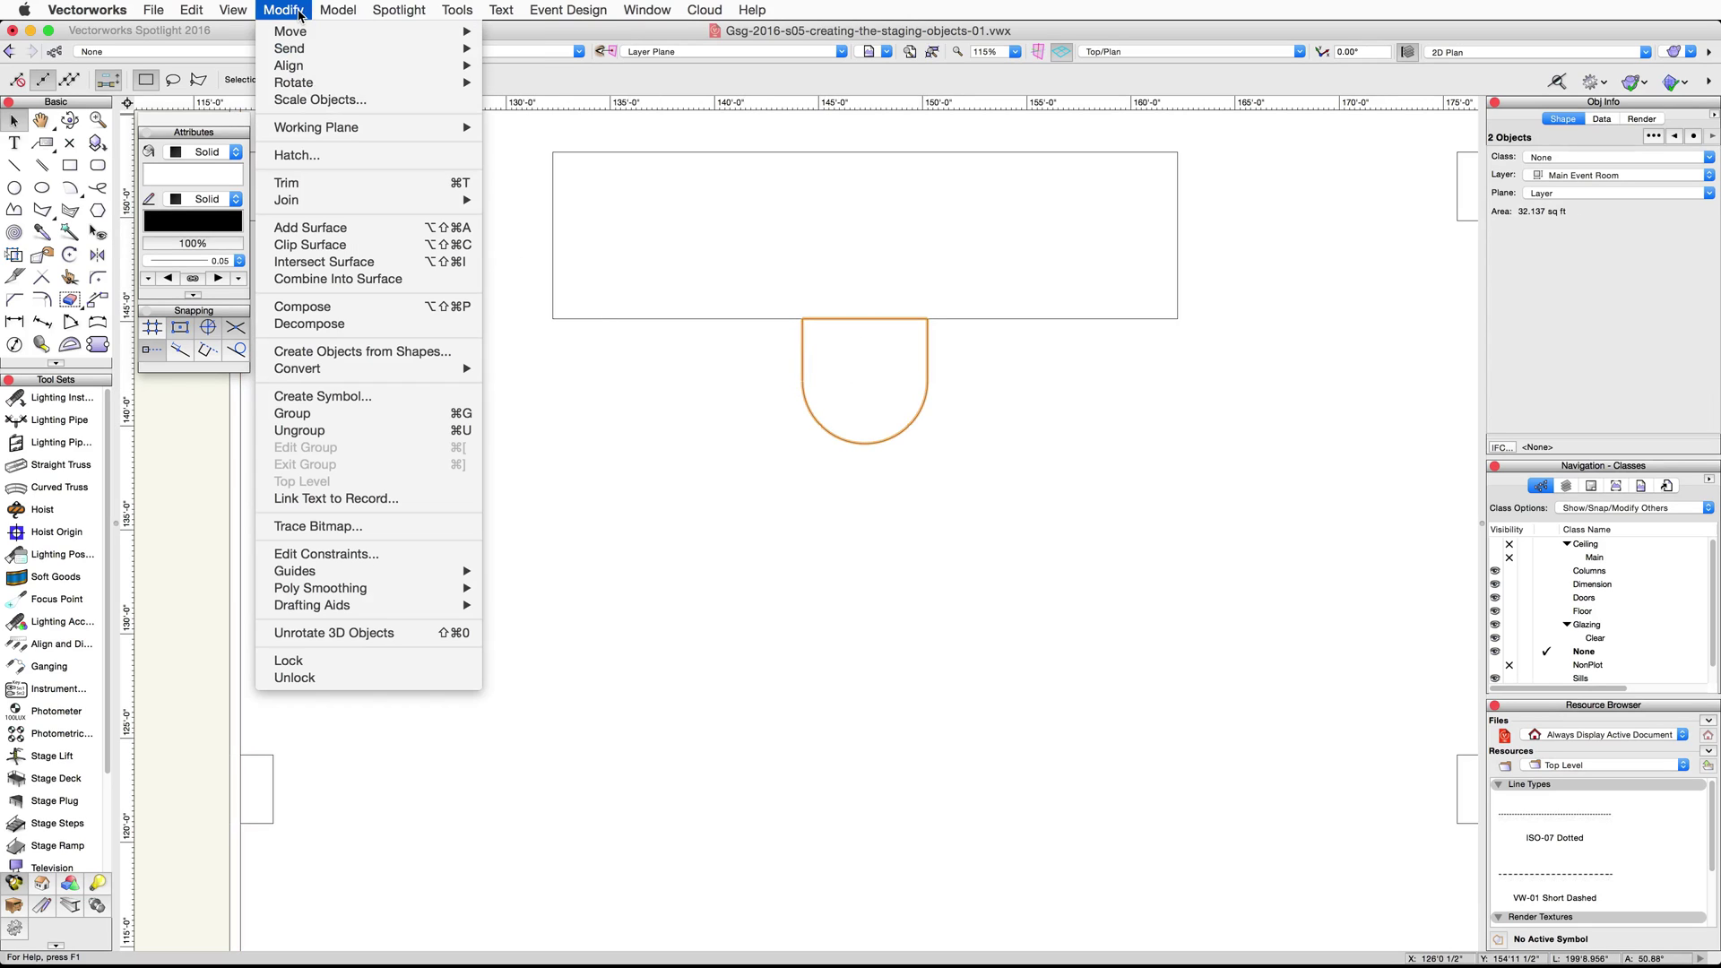
pyautogui.click(303, 307)
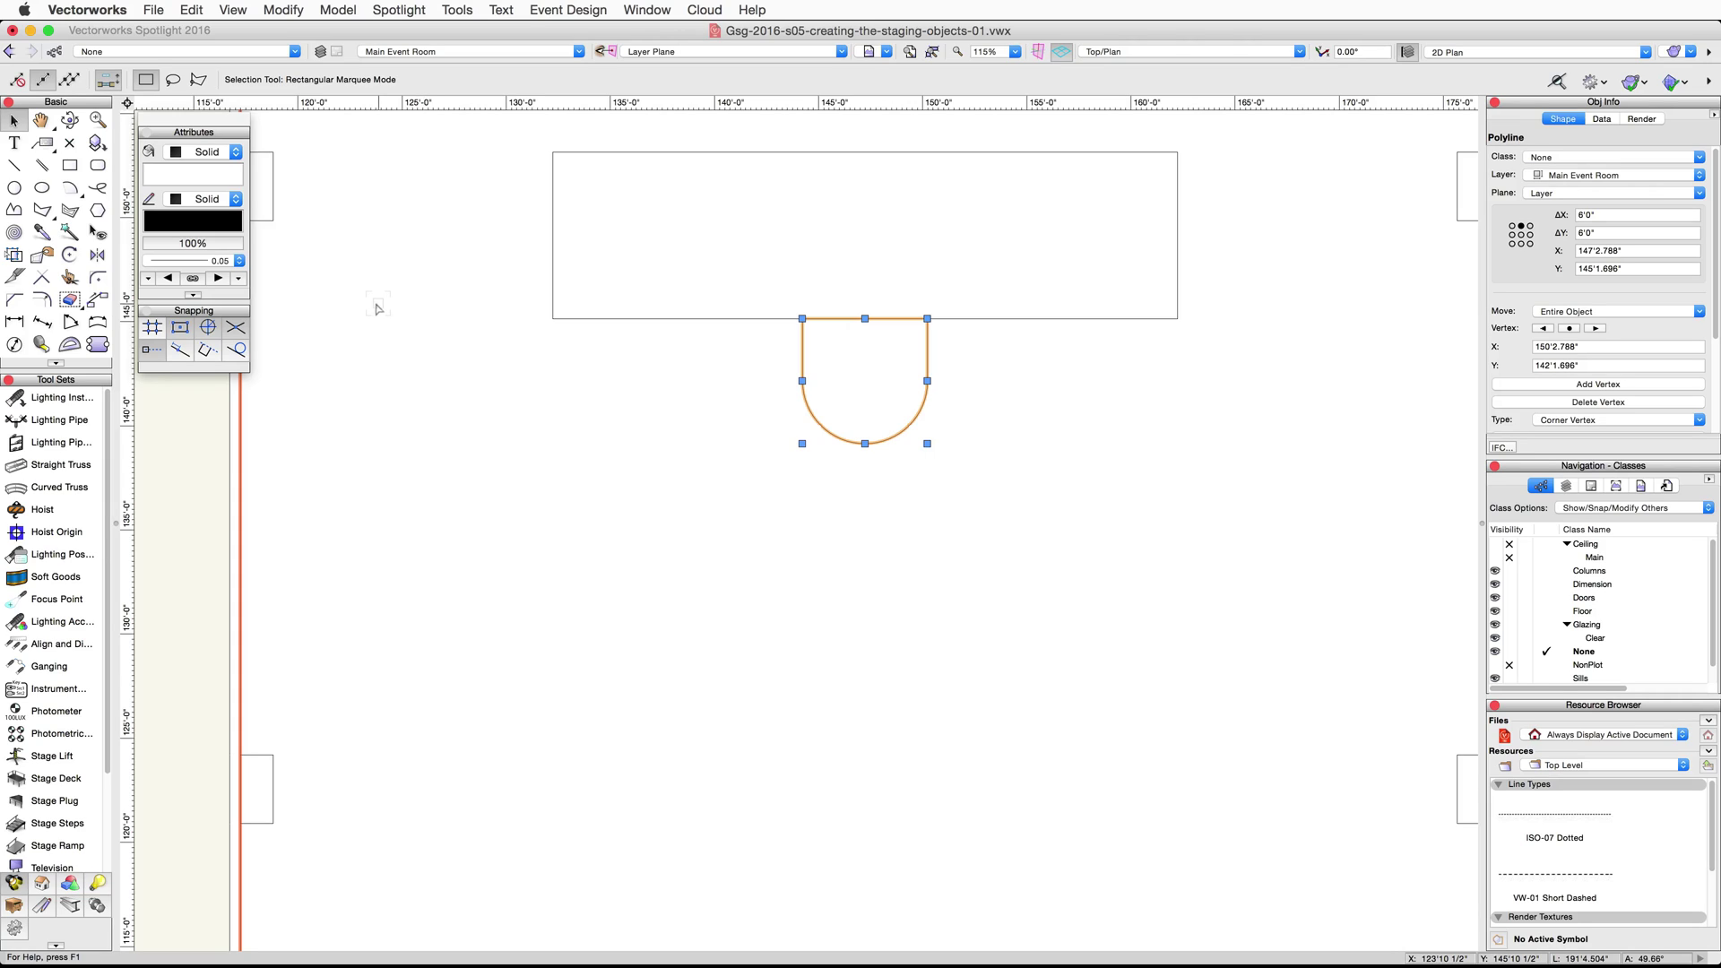
pyautogui.keyDown('shift'); pyautogui.click(698, 258); pyautogui.keyUp('shift')
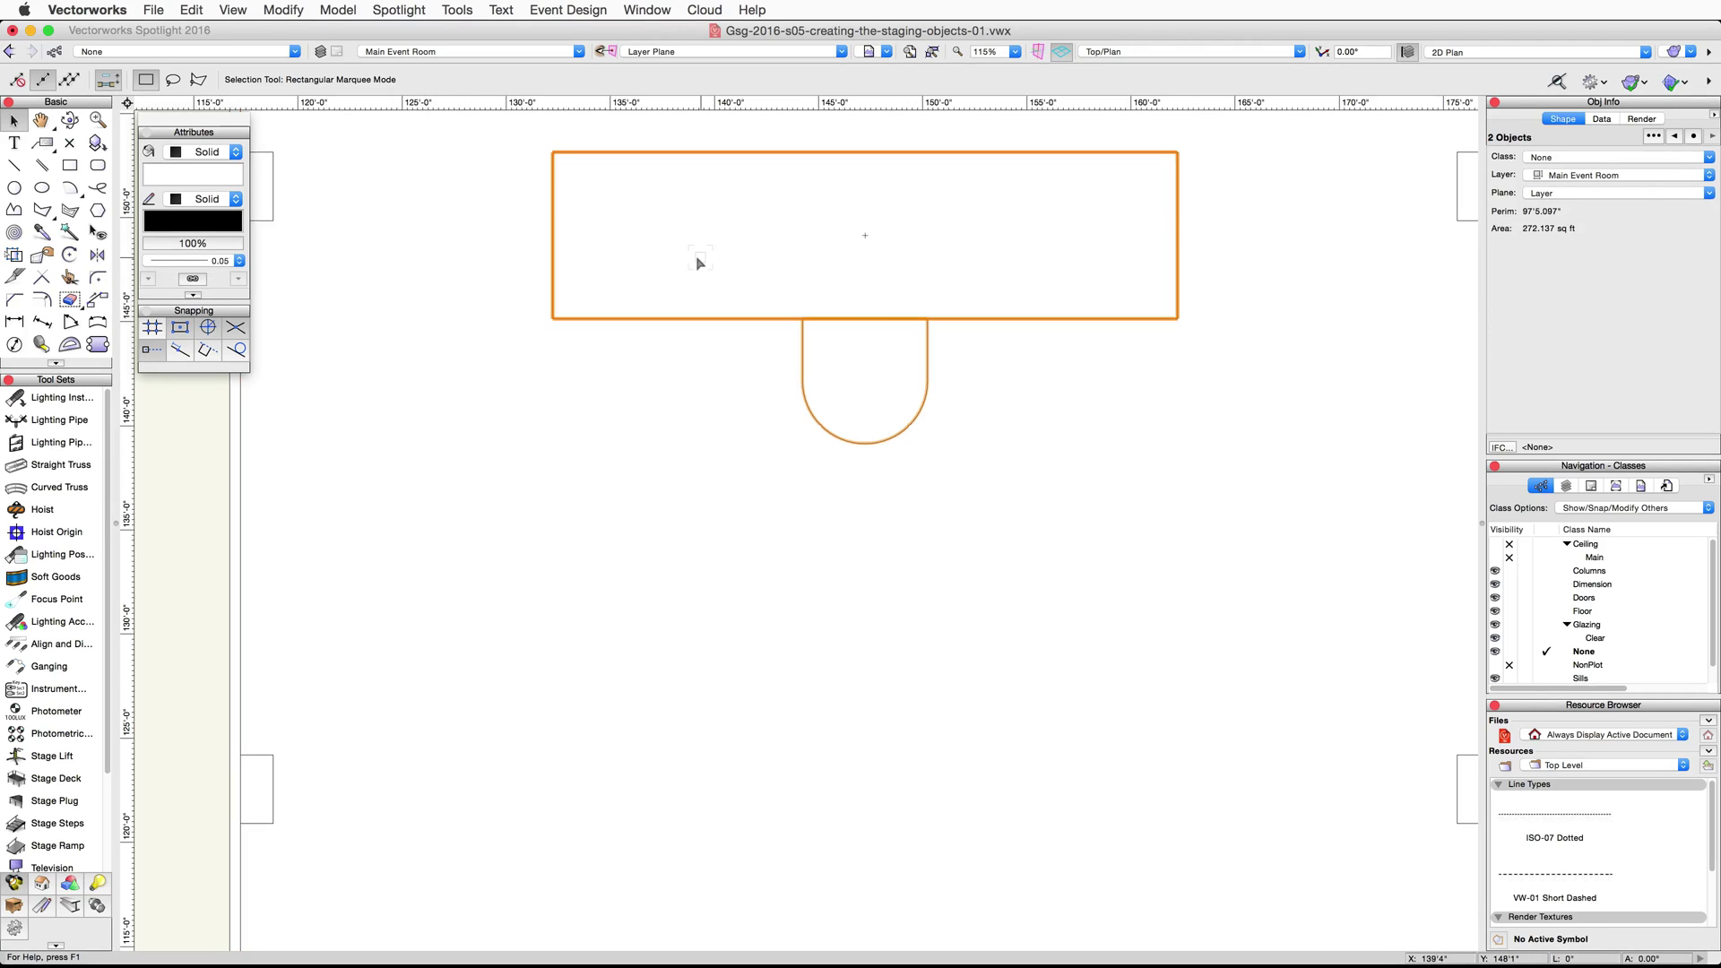
pyautogui.click(305, 12)
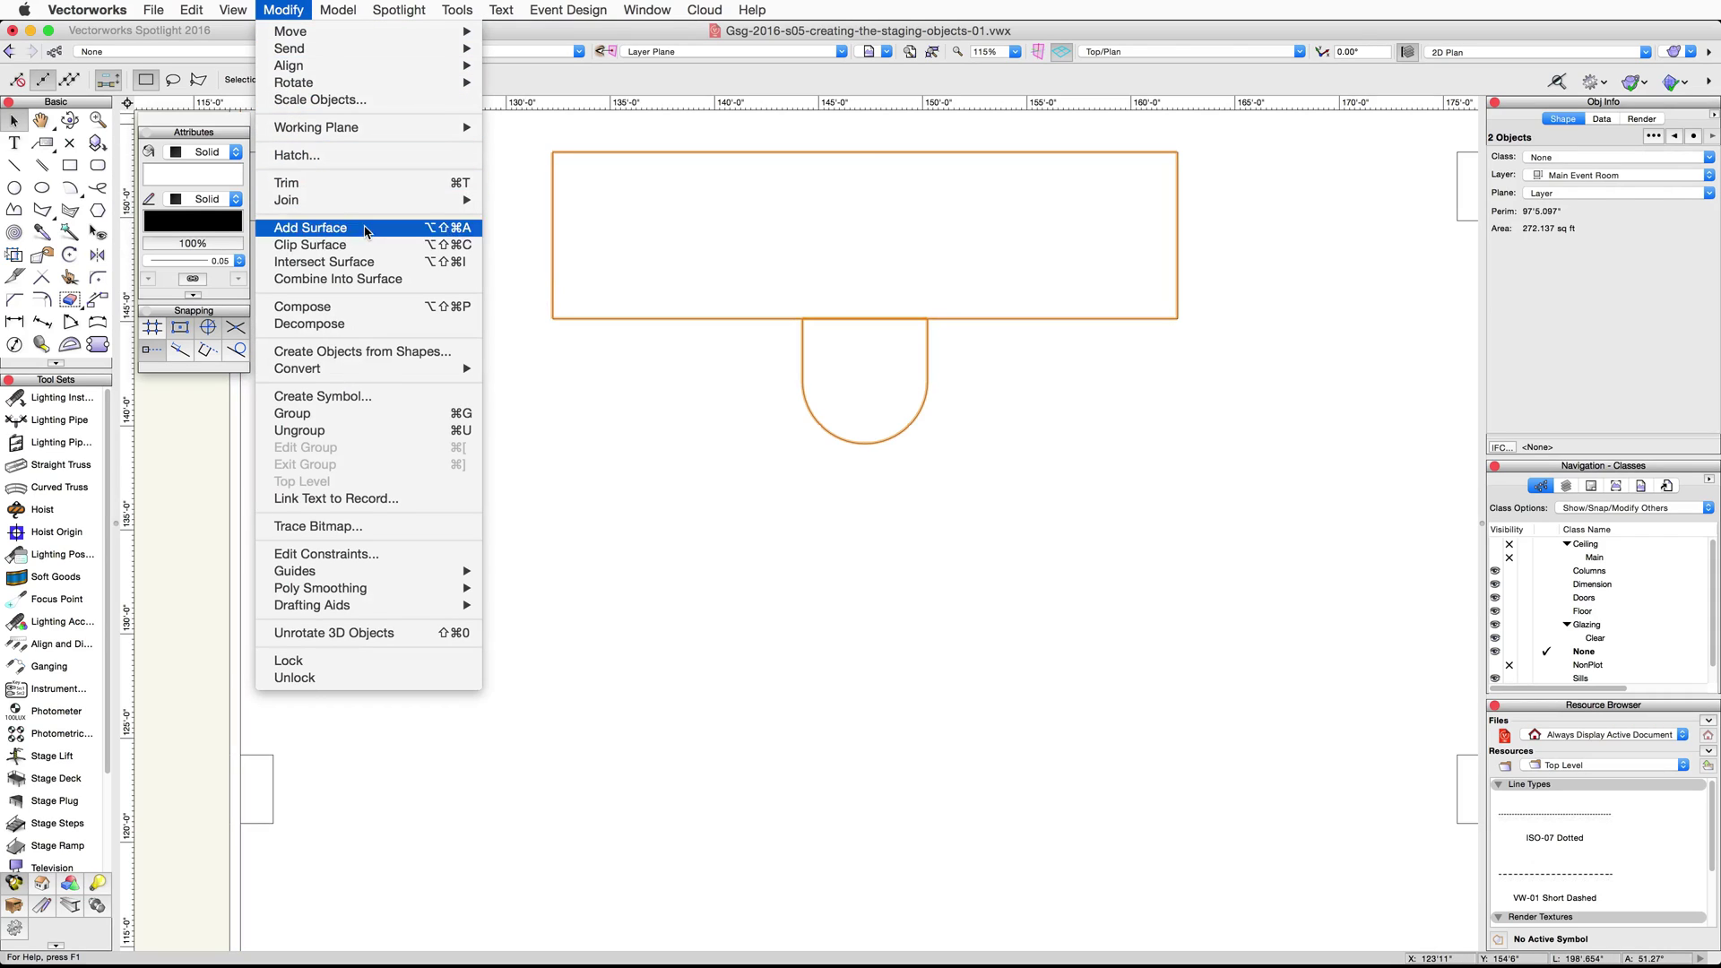
pyautogui.click(365, 229)
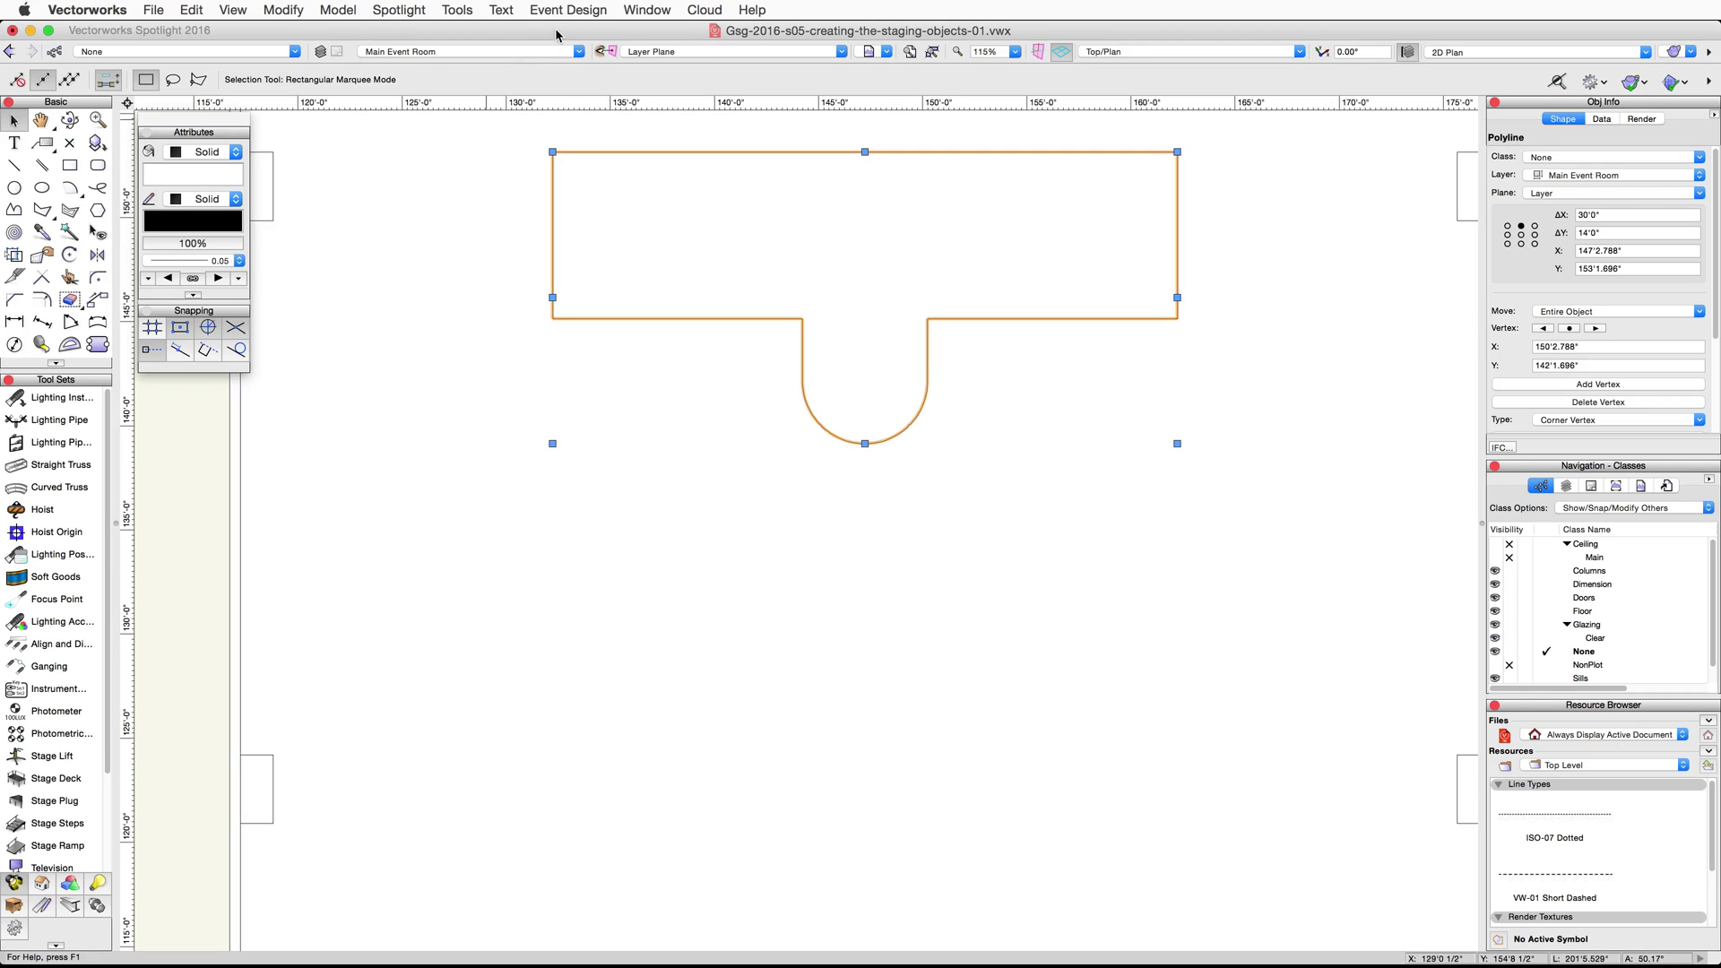
pyautogui.click(596, 14)
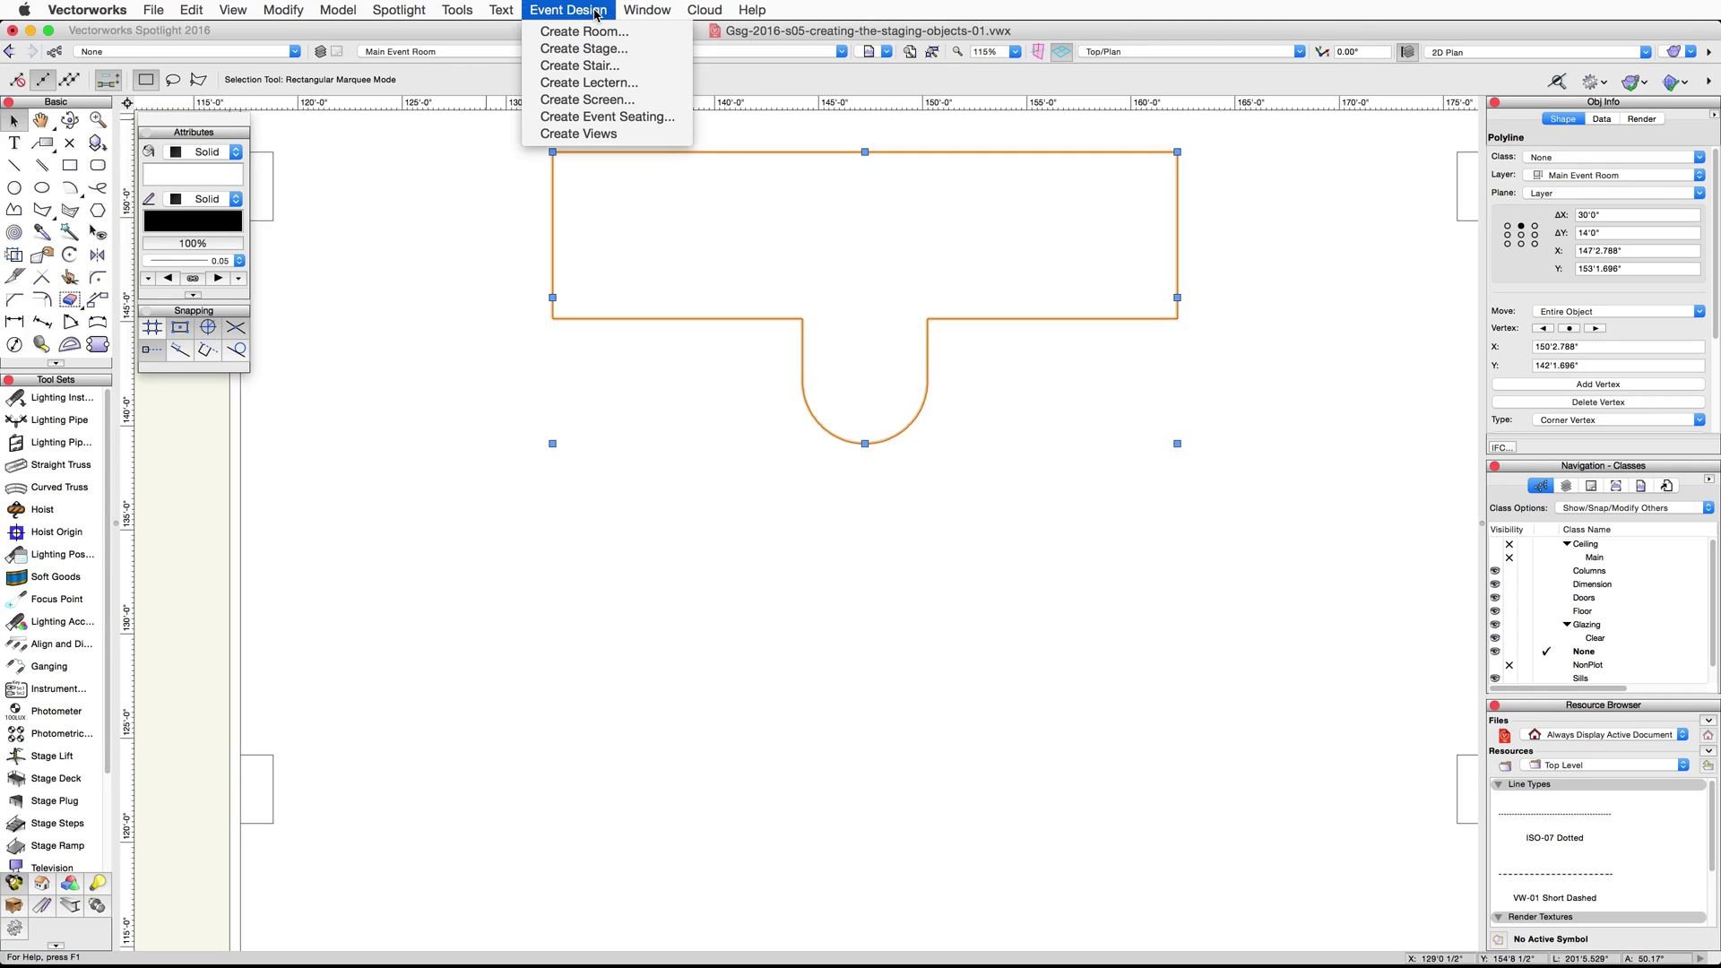
# Create a 2'0" high stage with 8'0" by 6'0" decks in a new 'Stage' class.
pyautogui.click(645, 50)
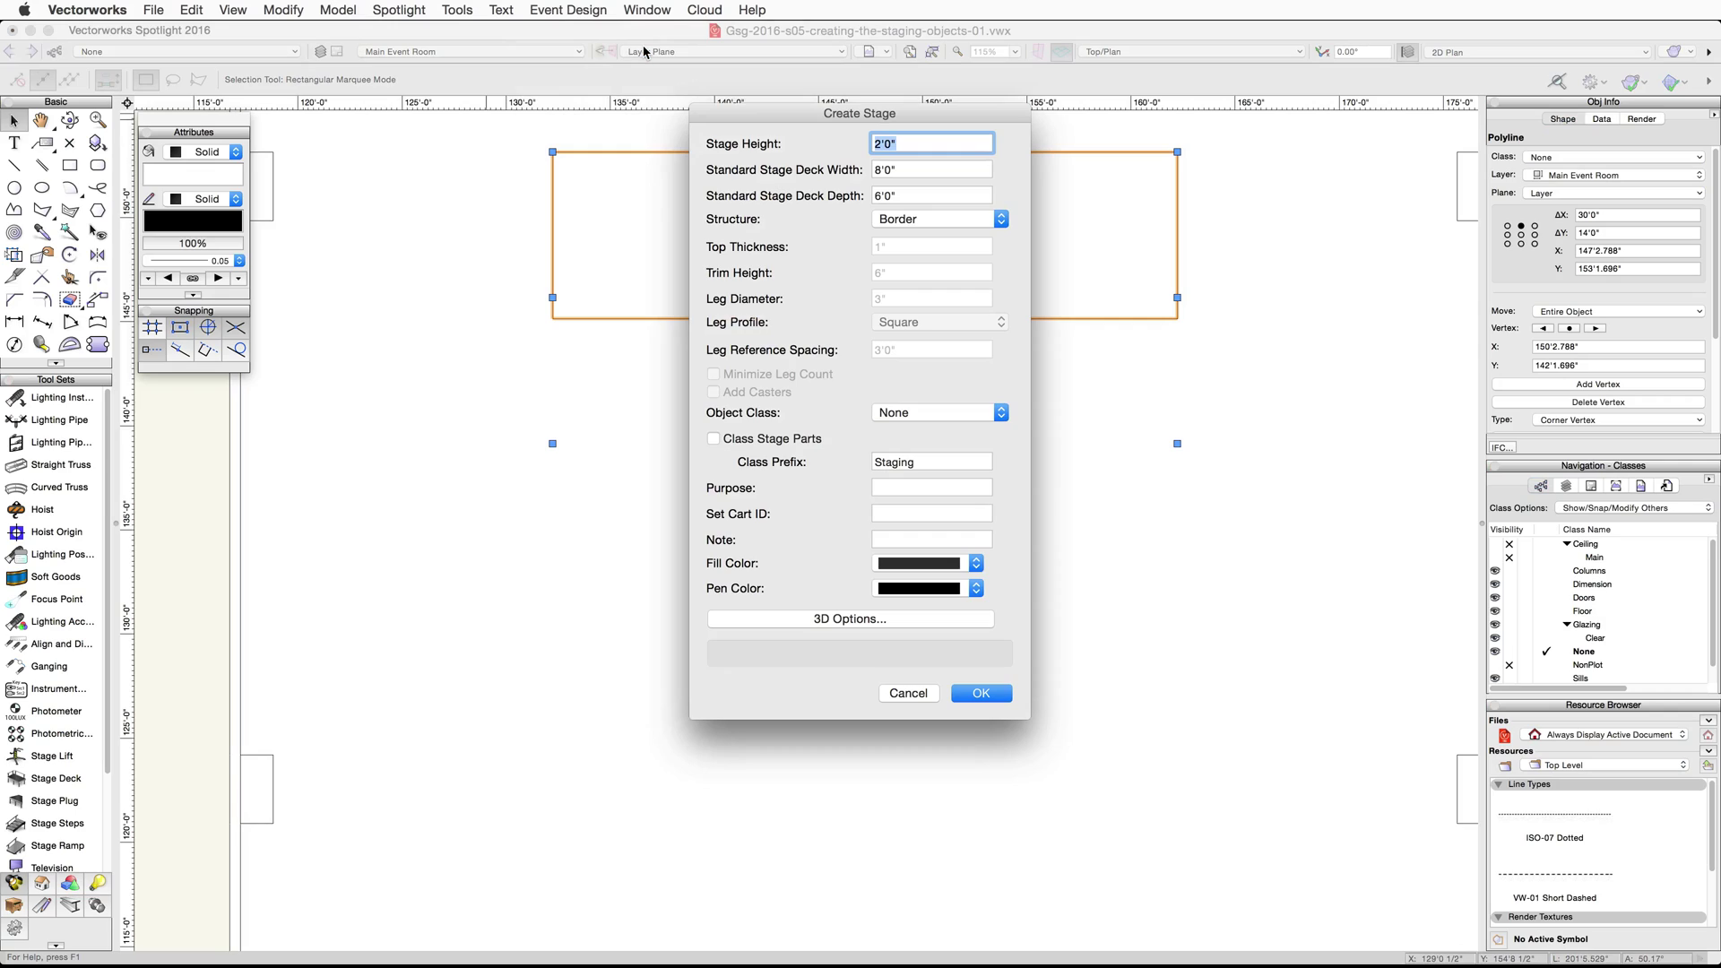
pyautogui.click(914, 171)
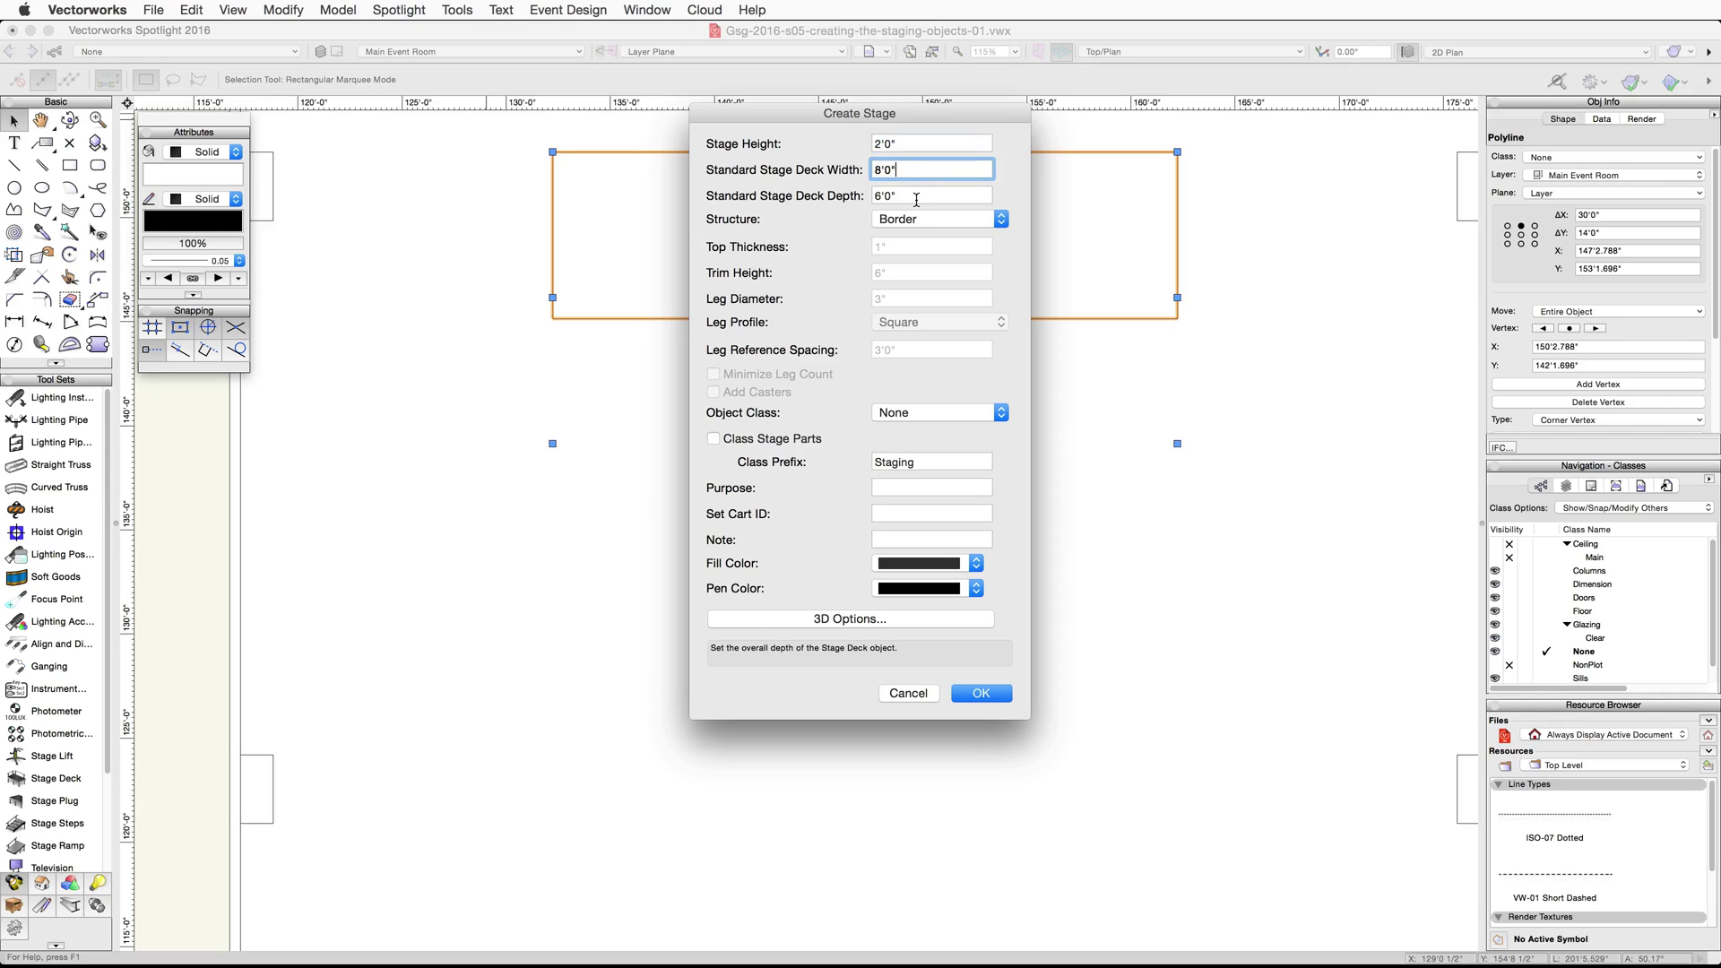
pyautogui.click(916, 196)
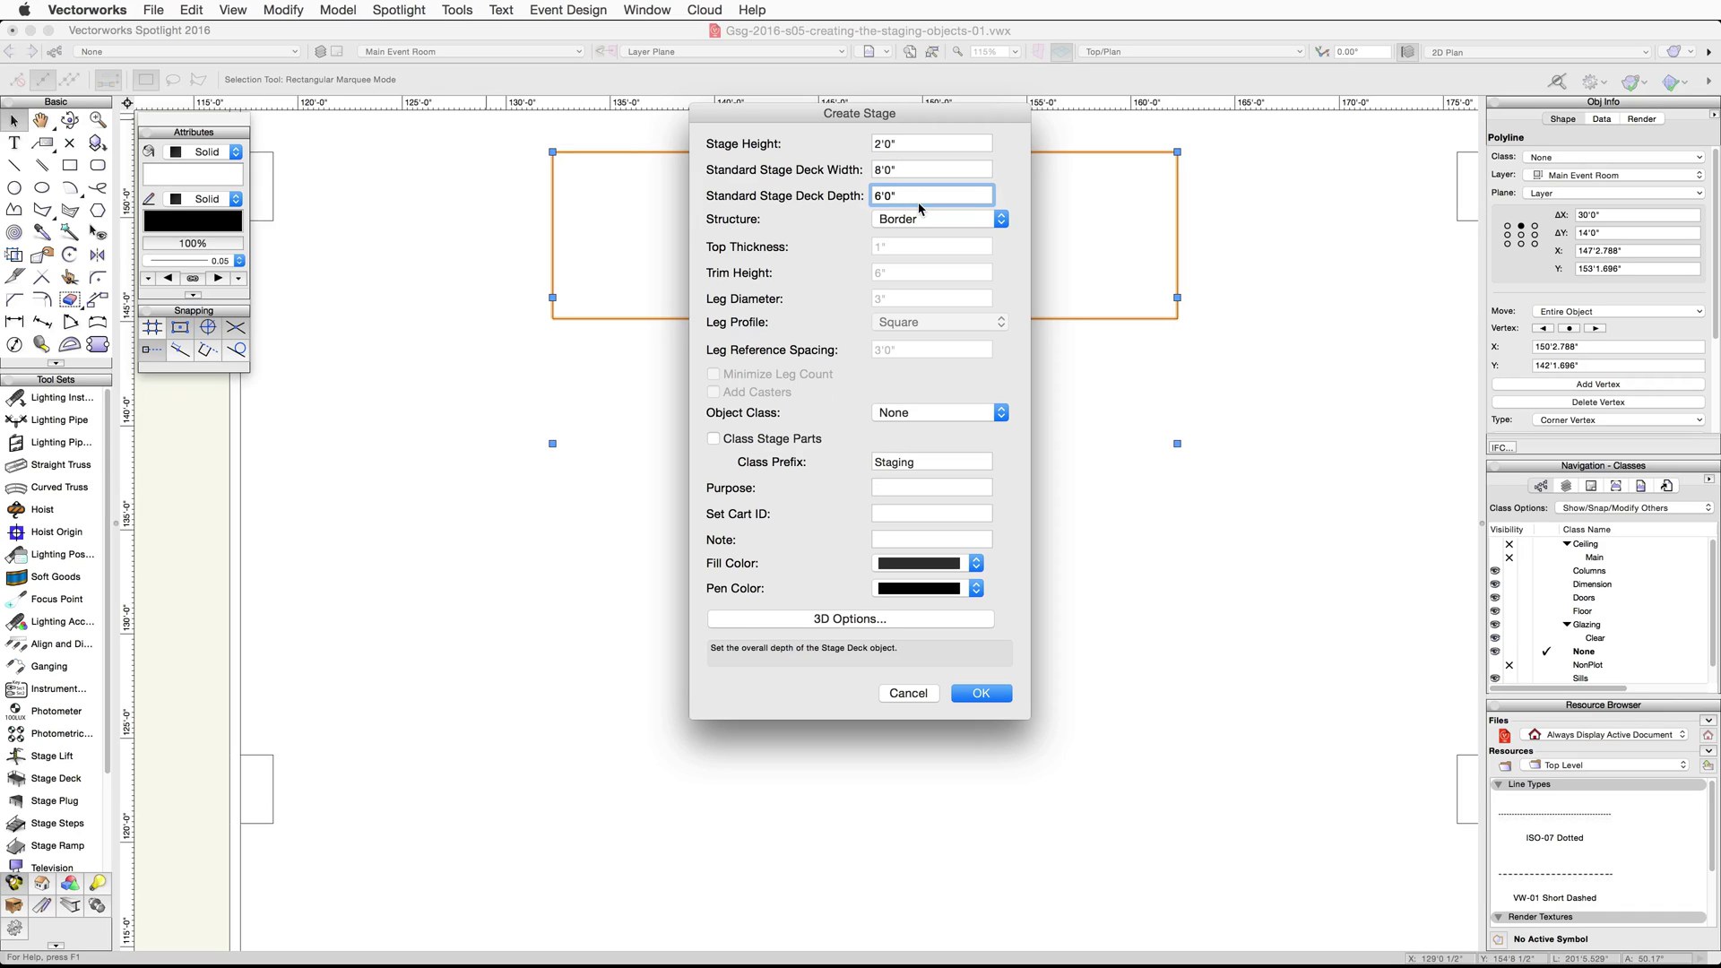
pyautogui.click(1001, 413)
pyautogui.click(991, 434)
pyautogui.write('Stage')
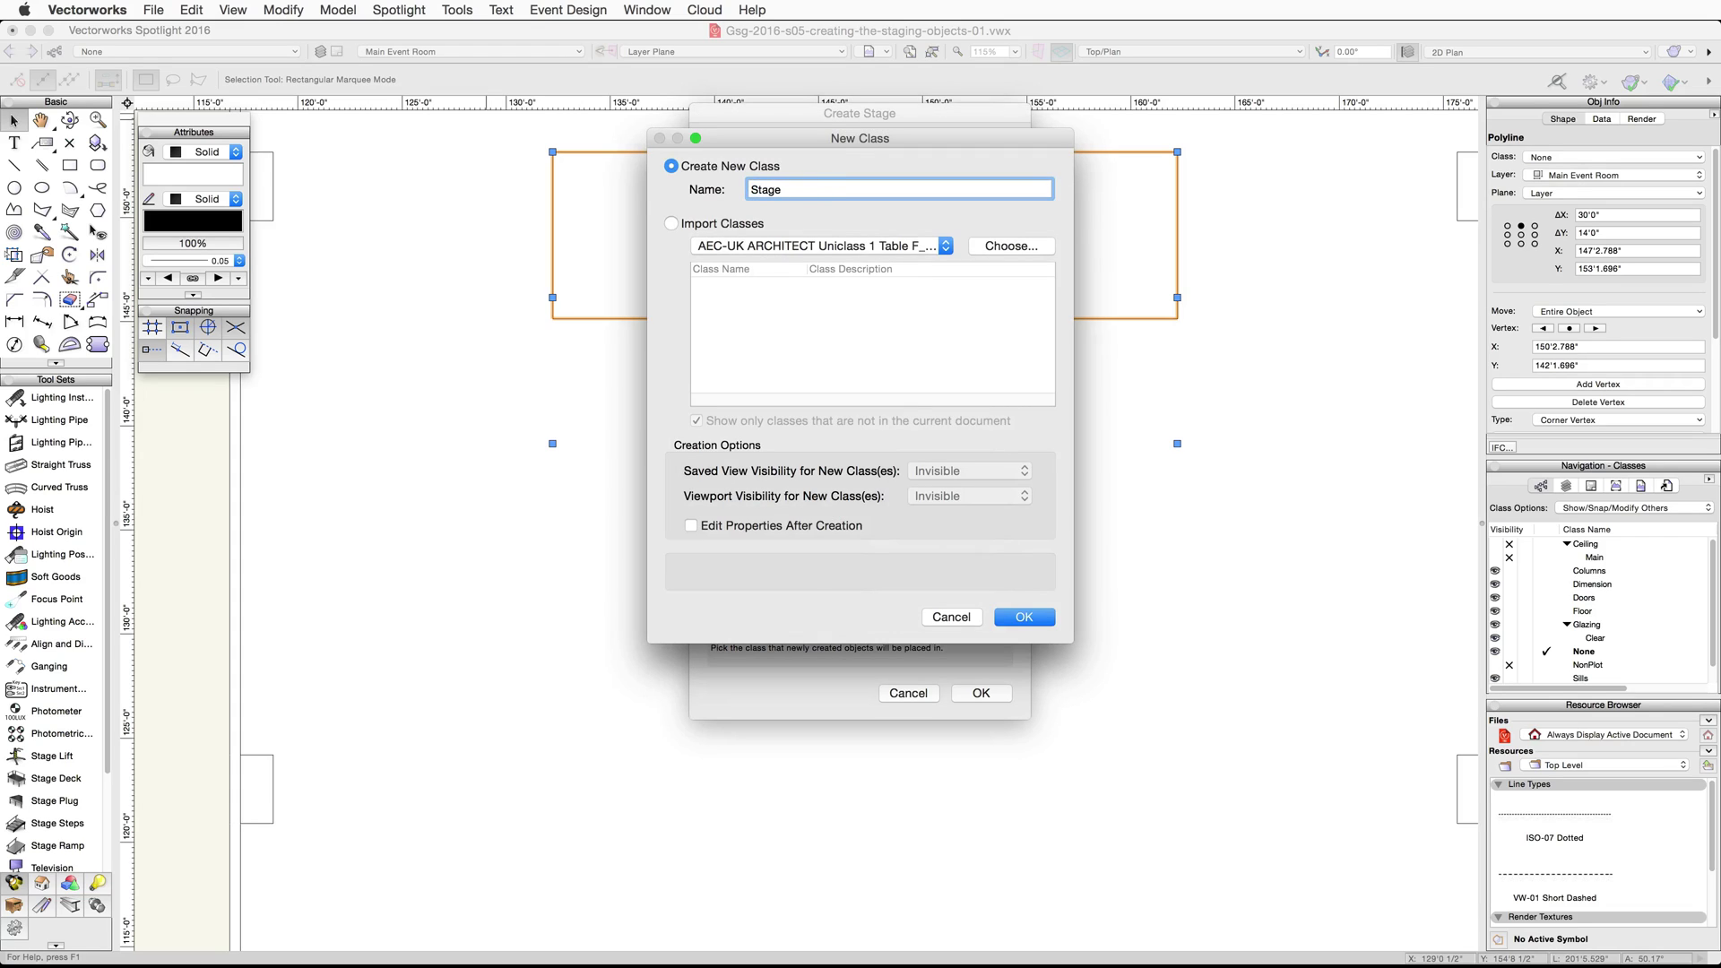
pyautogui.click(1023, 616)
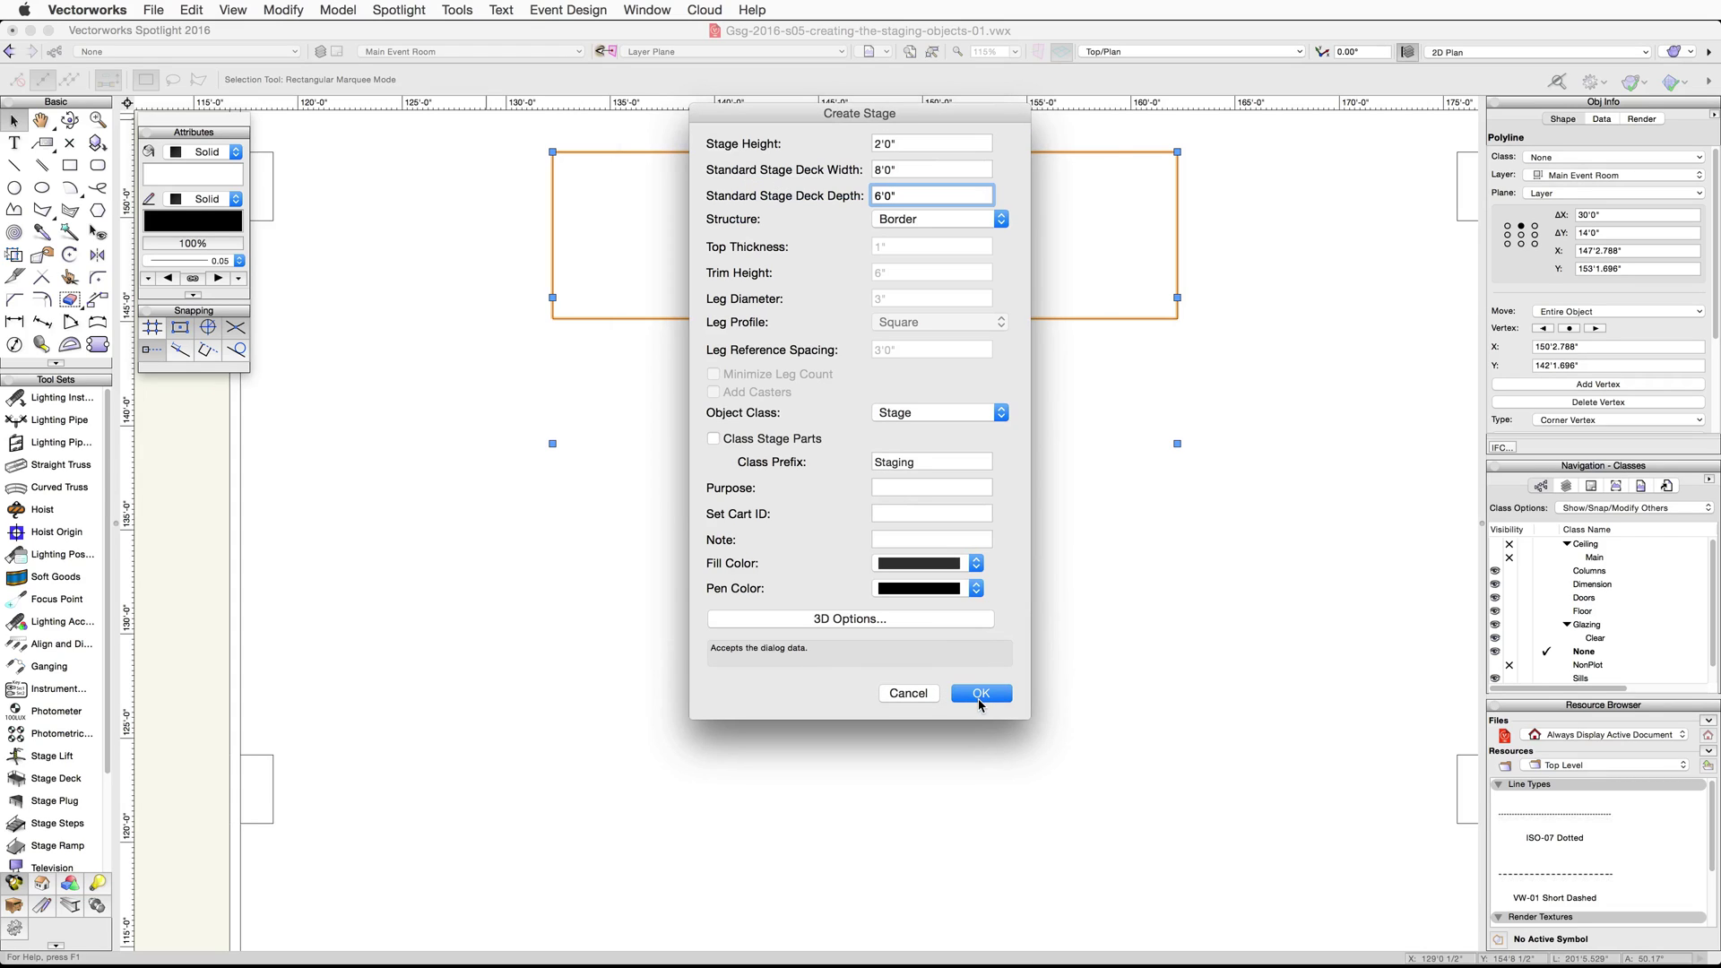
pyautogui.click(979, 694)
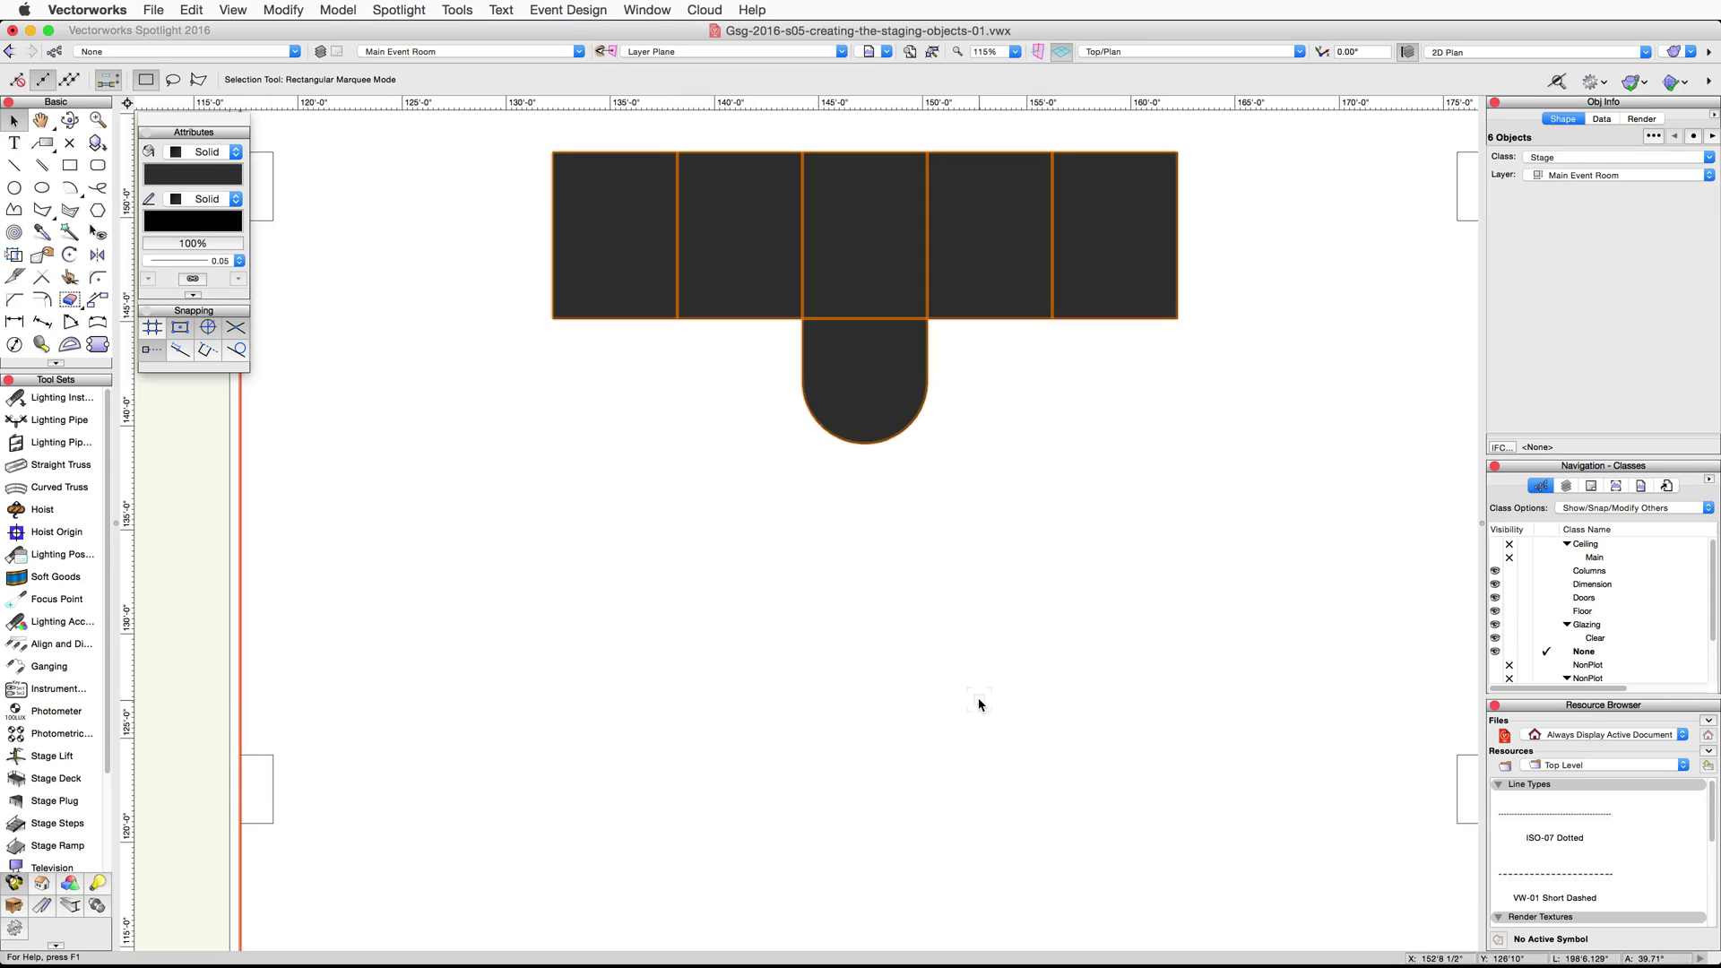
# Switch the view to Right Isometric.
pyautogui.click(1298, 52)
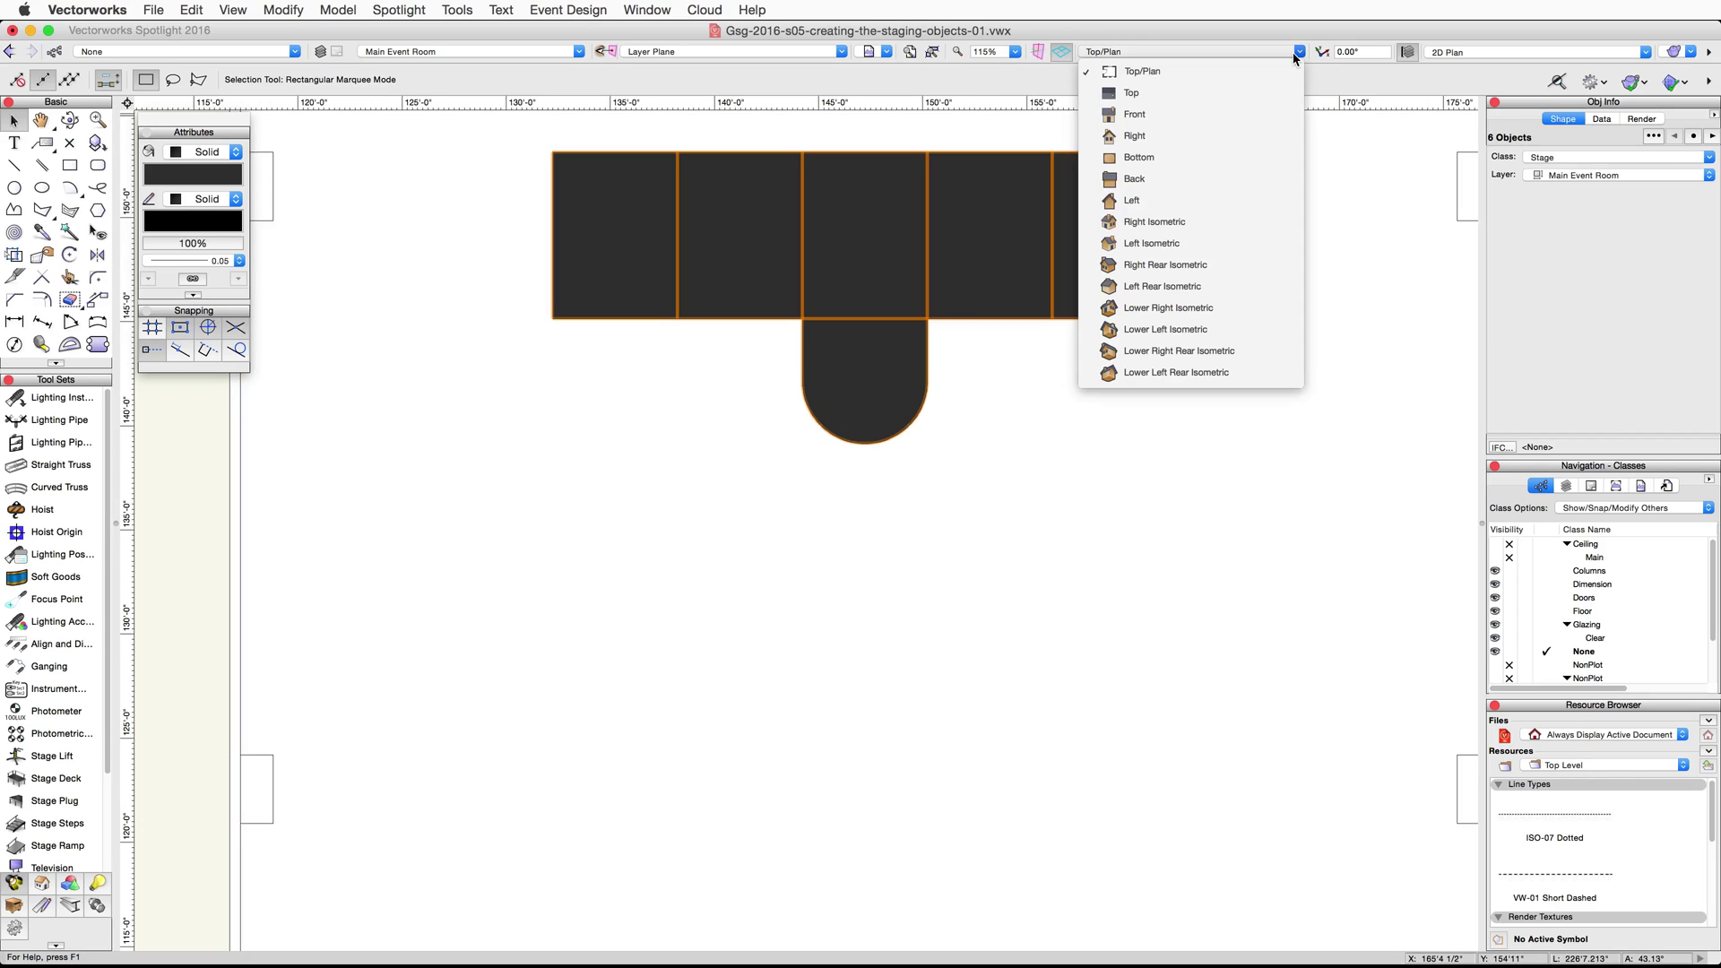
pyautogui.press('Escape')
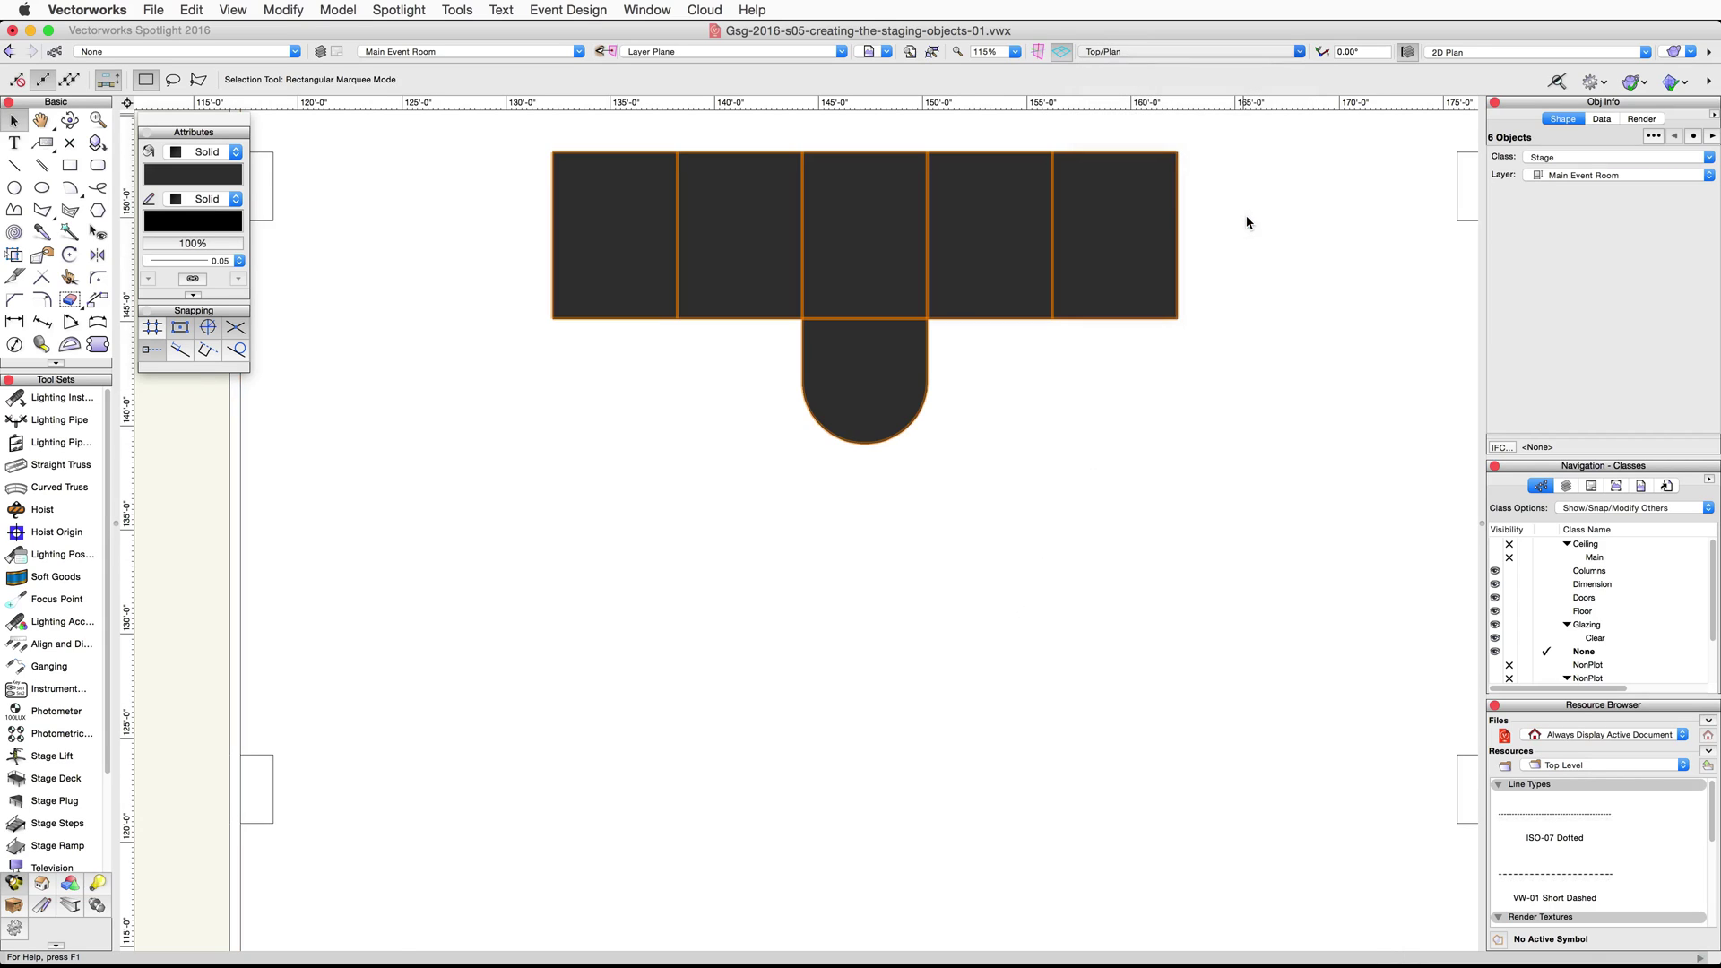
pyautogui.press('3')
pyautogui.scroll(3, 612, 581)
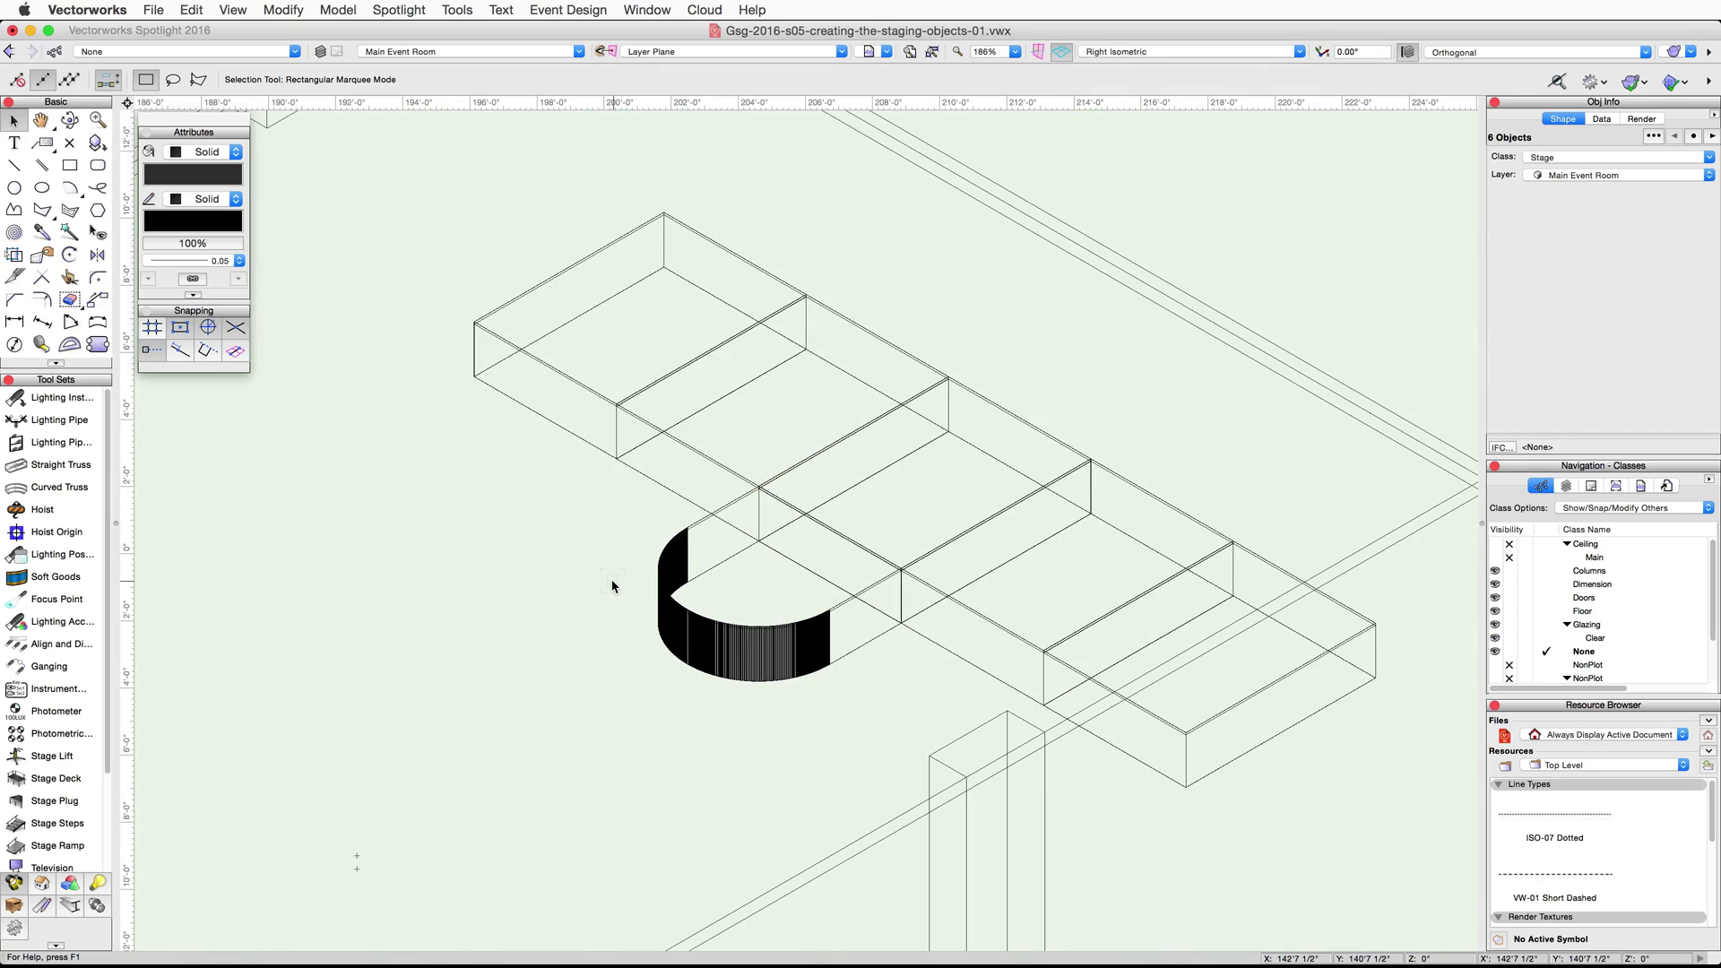
# Give the rounded stage plug a Legs-Basic structure with Octagonal leg profile.
pyautogui.click(612, 586)
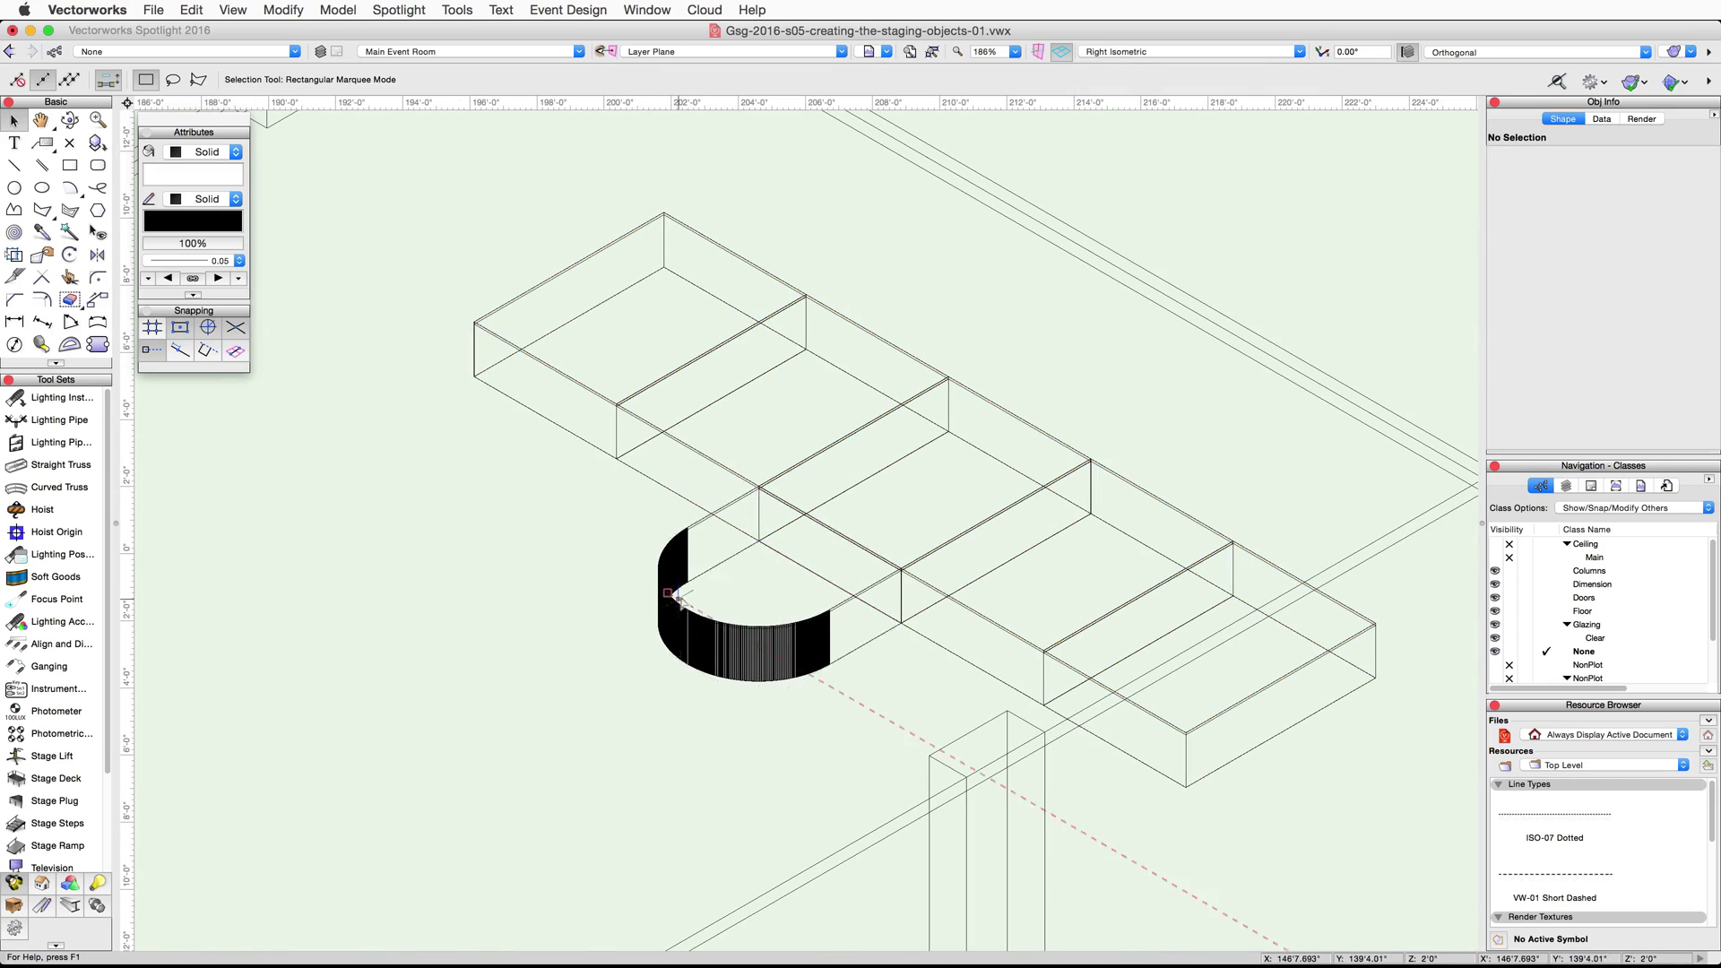
pyautogui.click(695, 613)
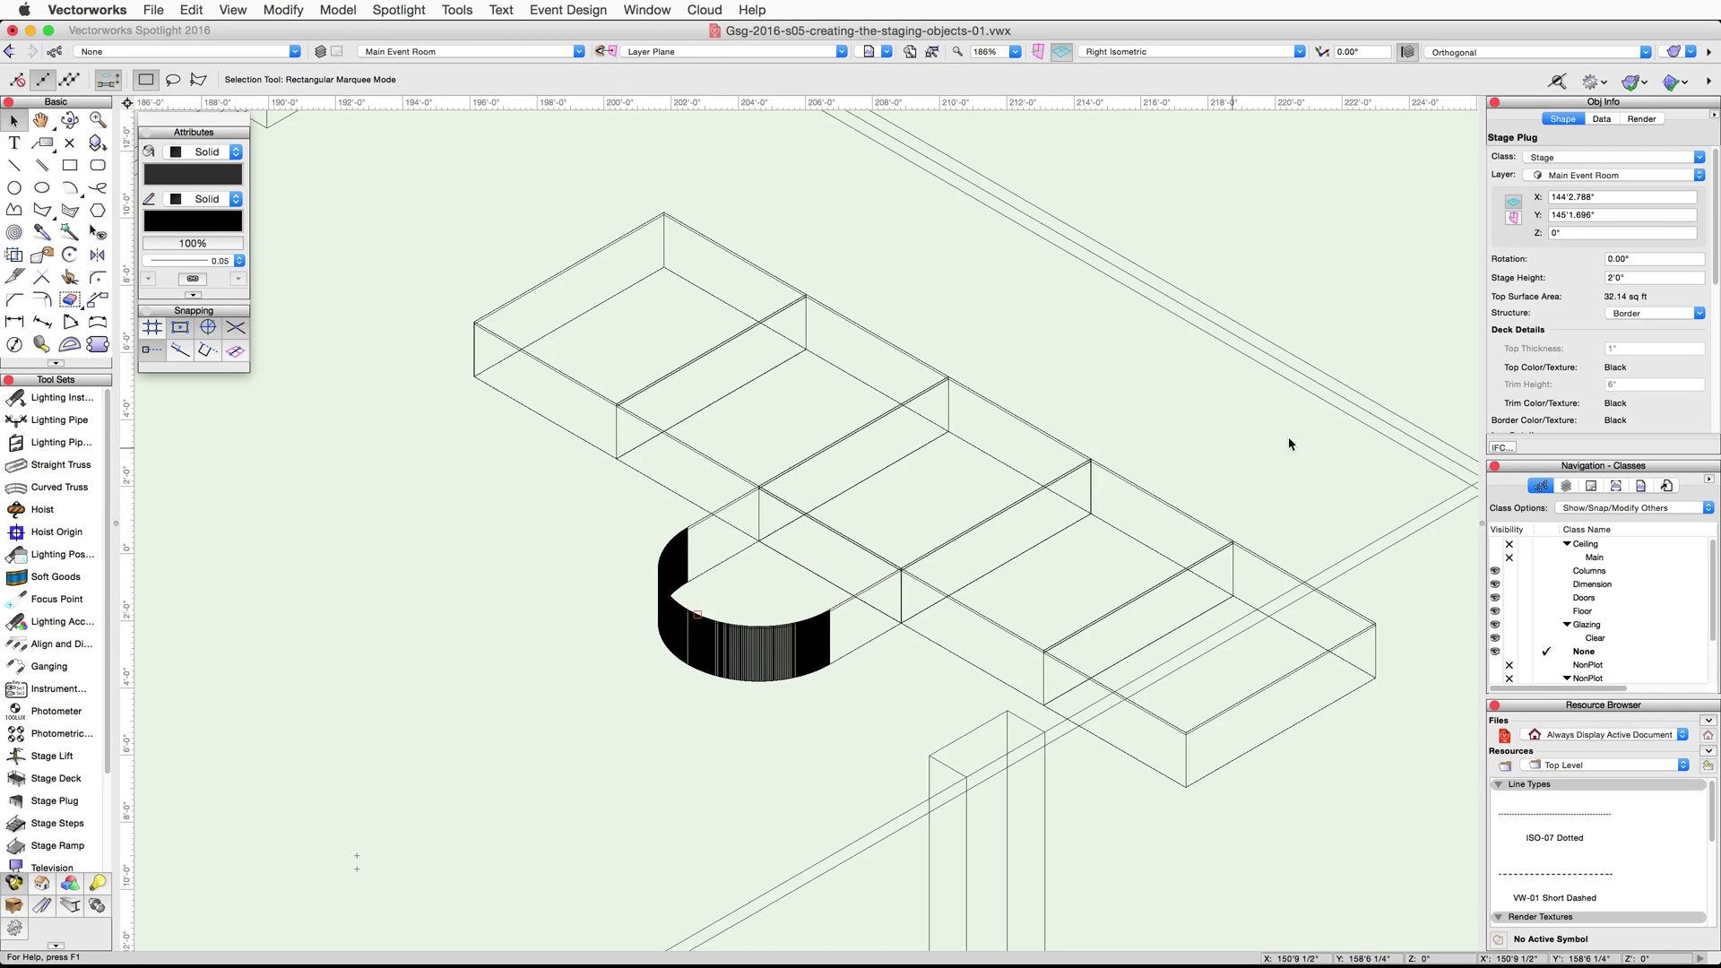
pyautogui.click(1697, 314)
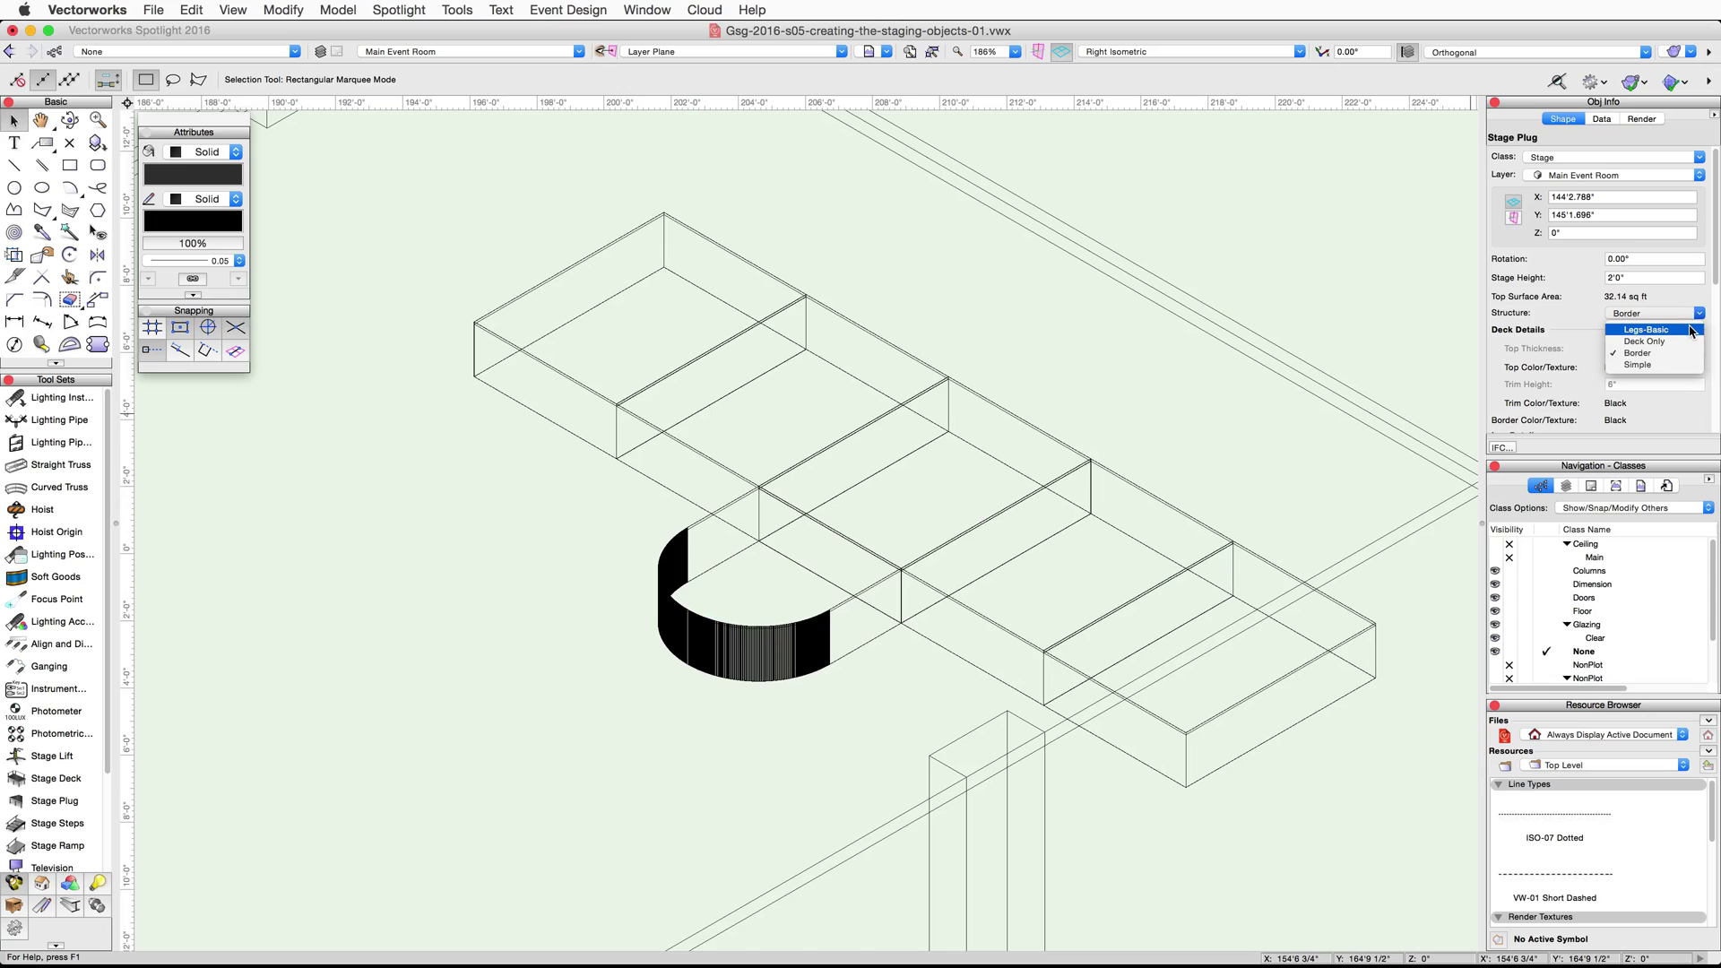
pyautogui.click(1692, 331)
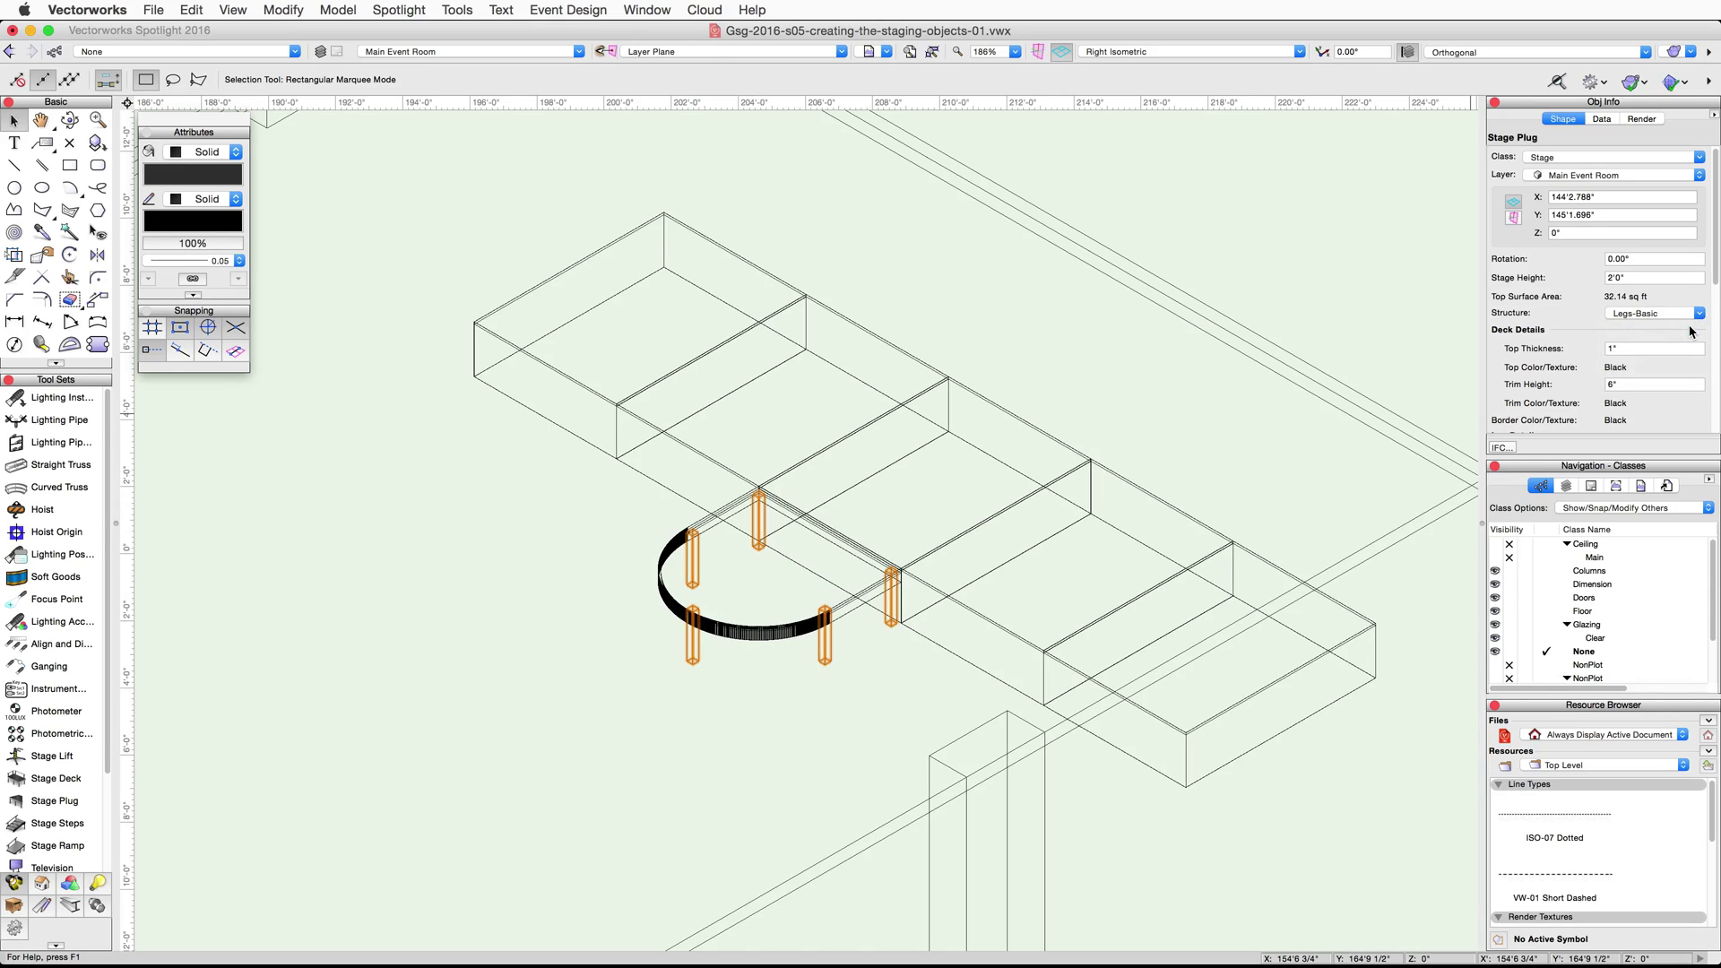
pyautogui.scroll(-3, 1691, 332)
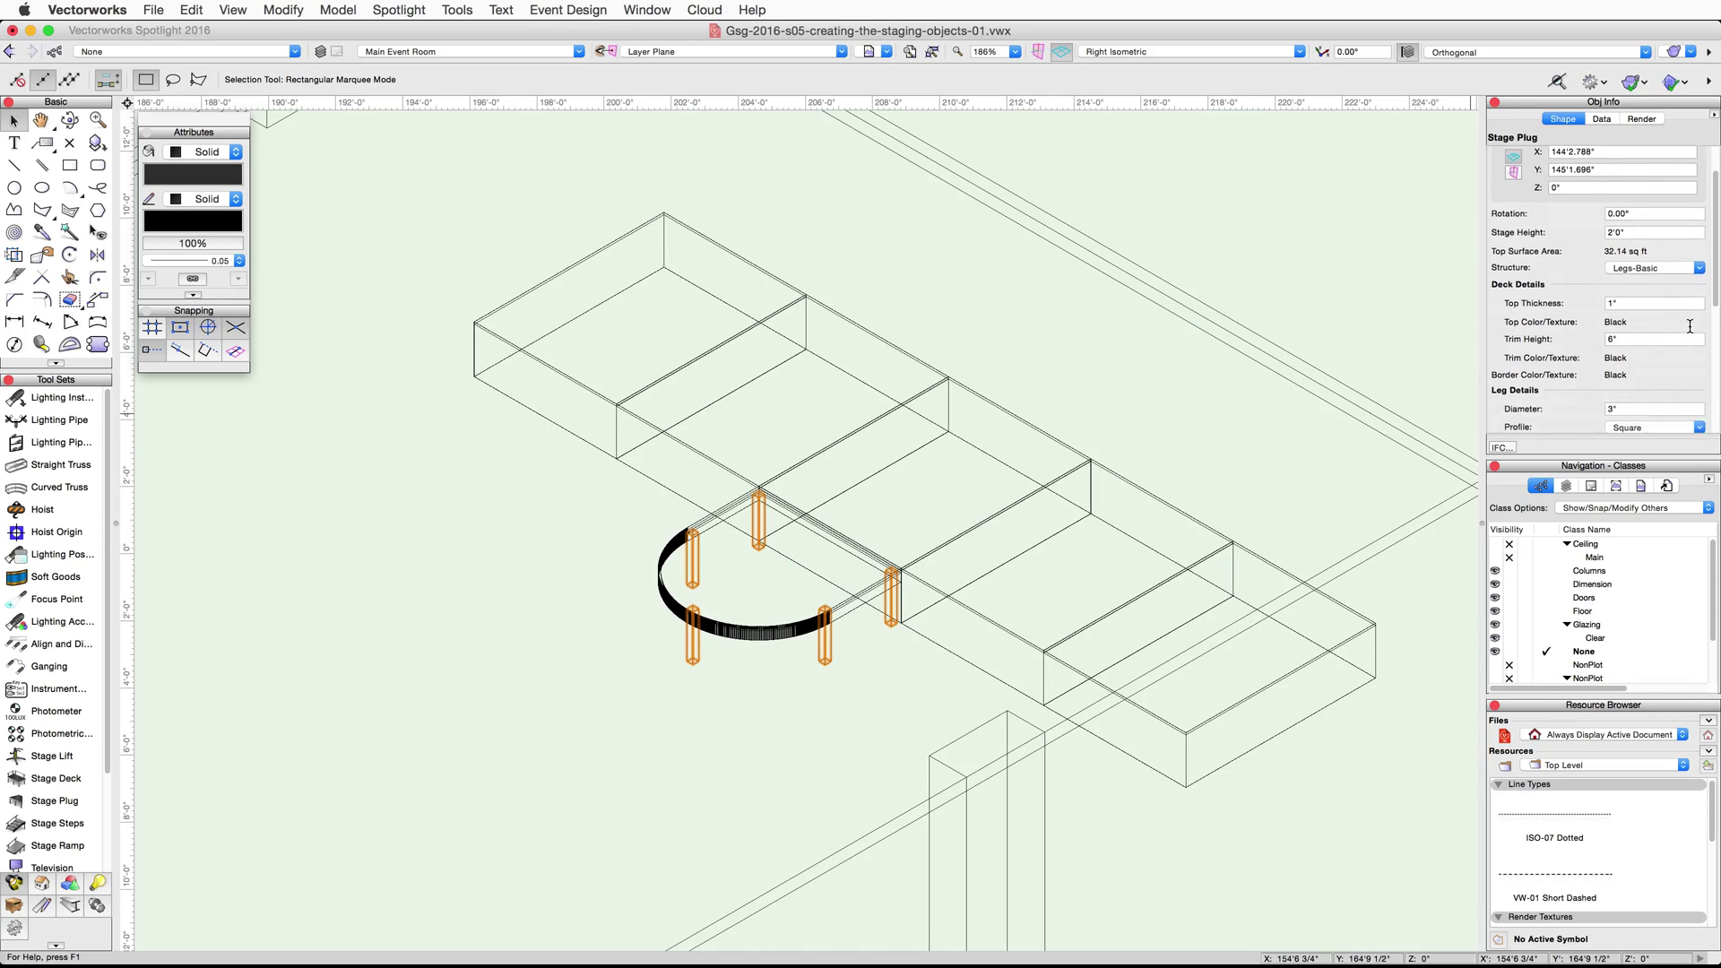
pyautogui.click(1699, 374)
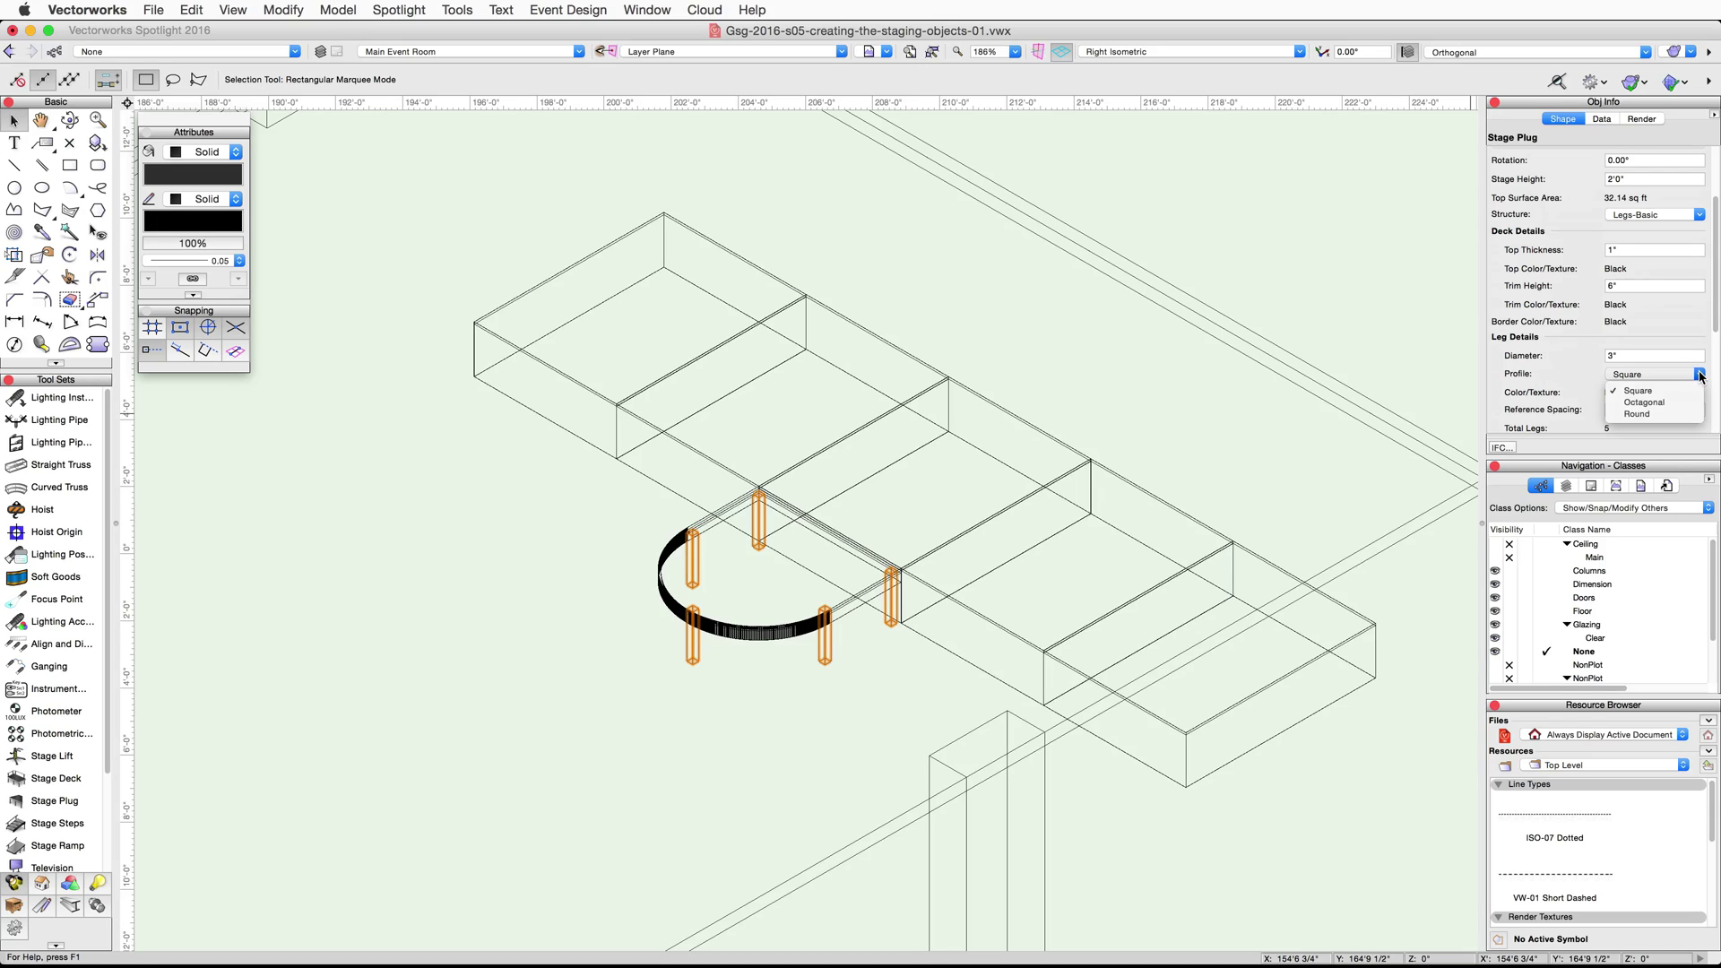
pyautogui.press('Escape')
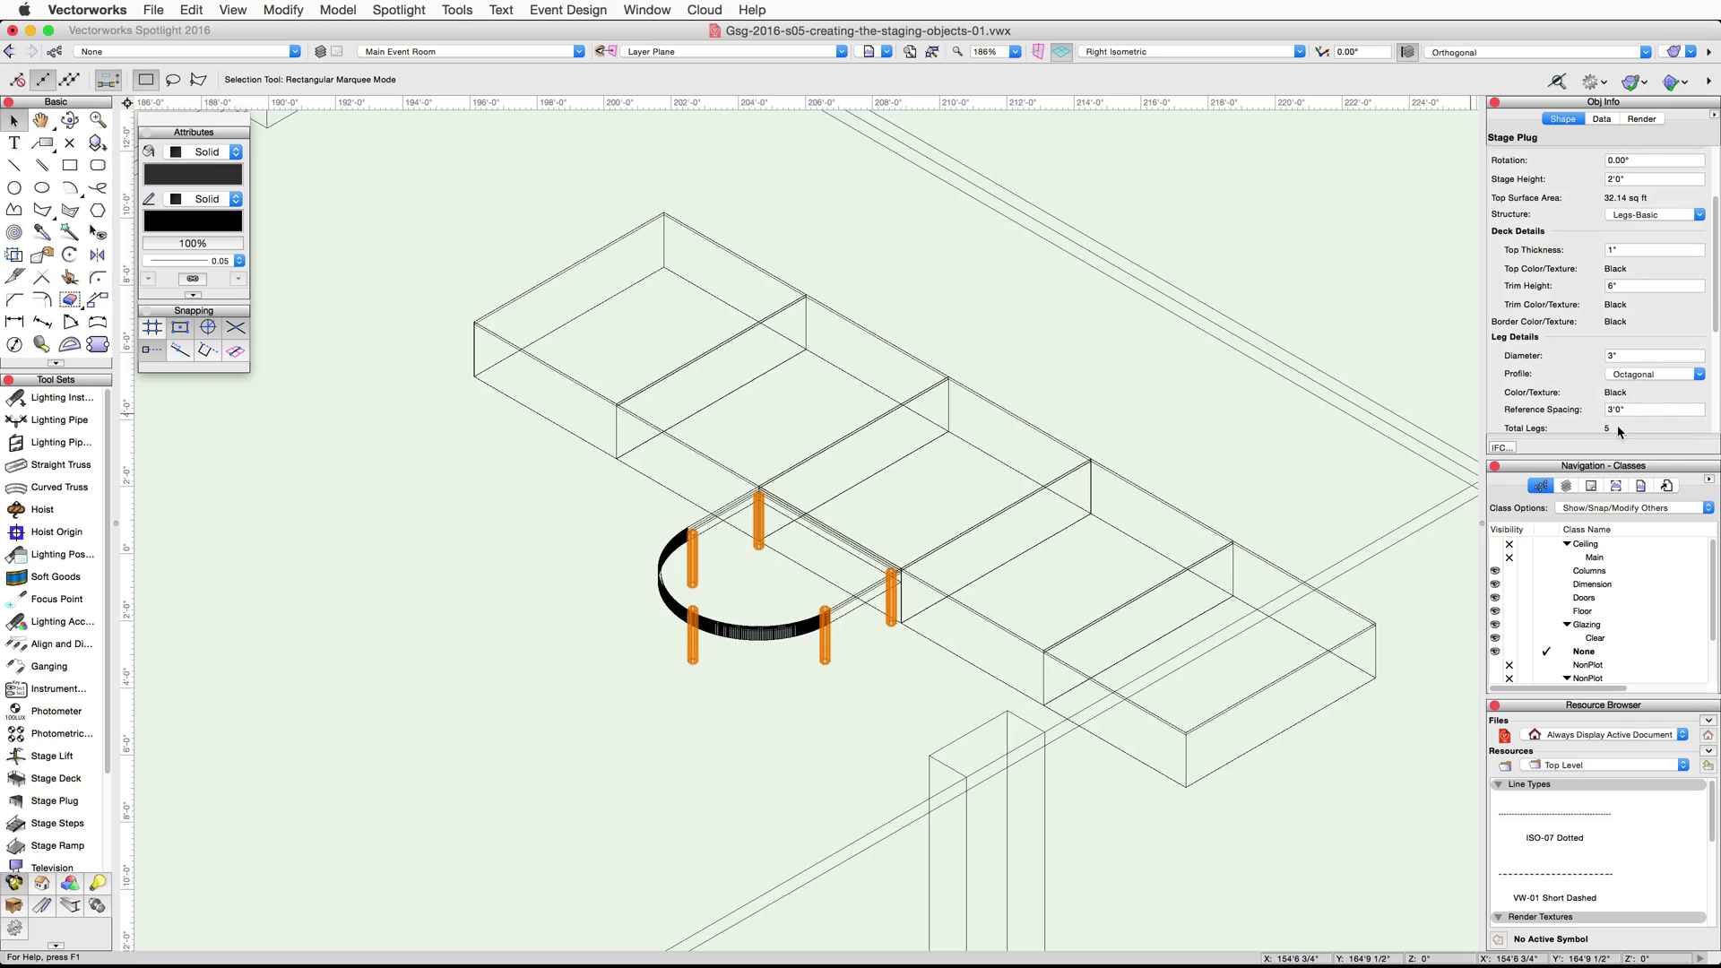
# Give the five stage decks a Folding structure with Octagonal legs, then return to Top/Plan view.
pyautogui.click(1067, 670)
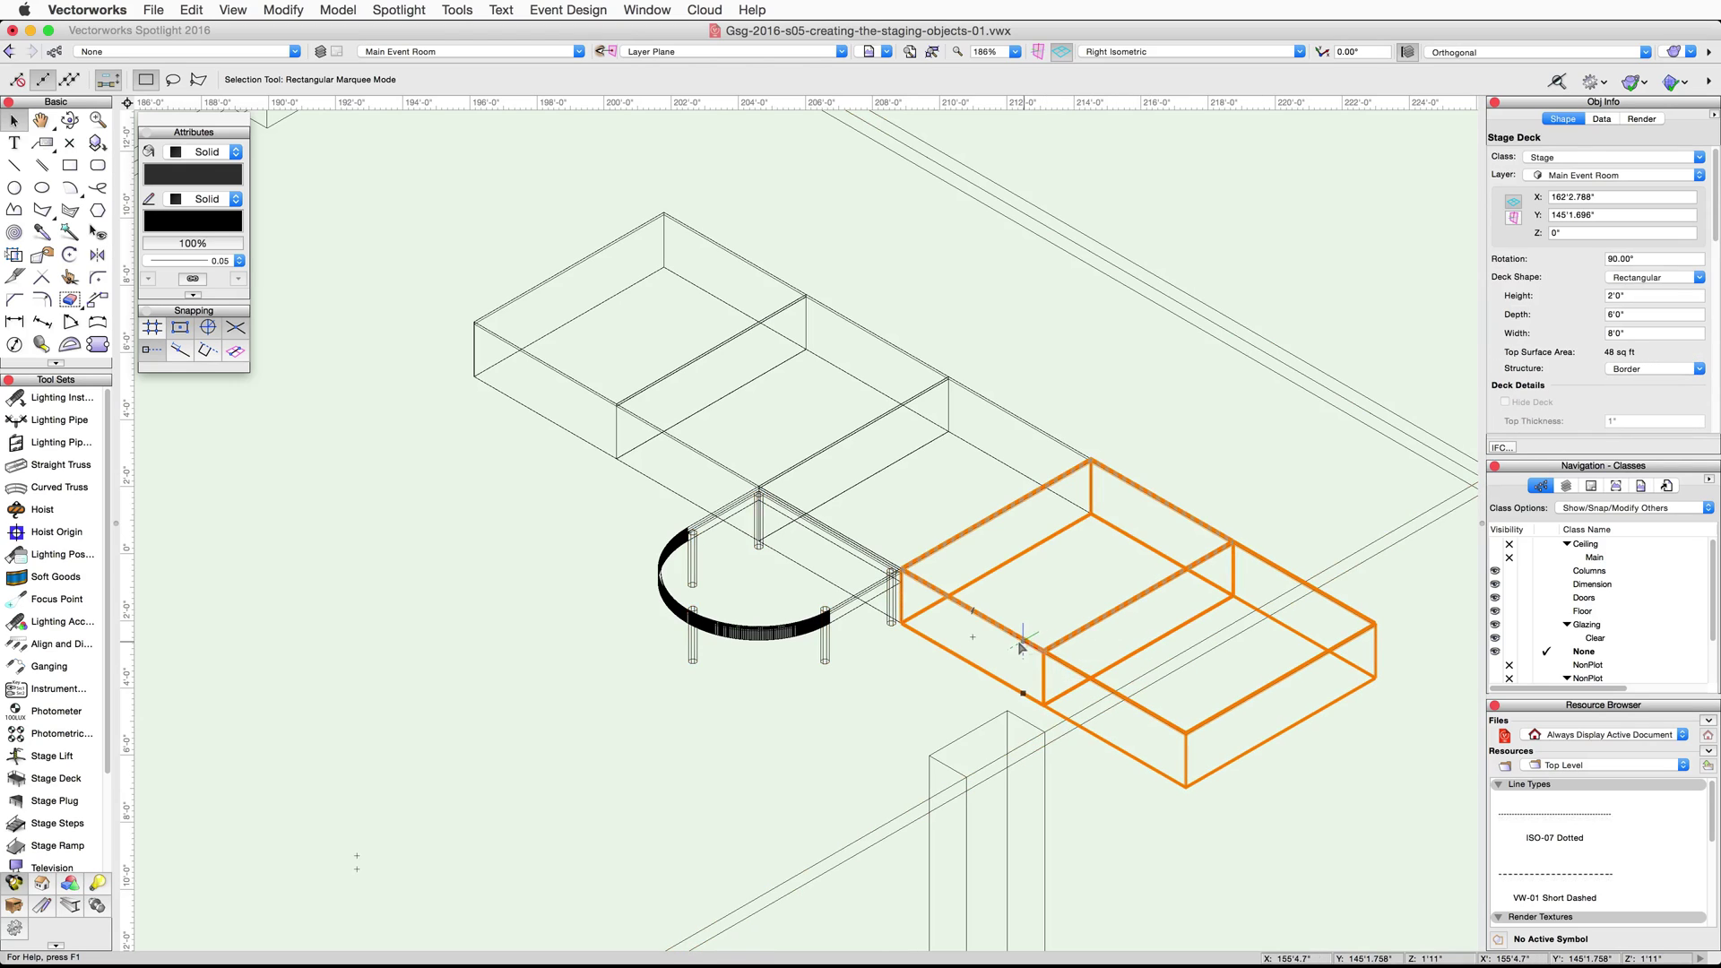
pyautogui.keyDown('shift'); pyautogui.click(977, 394); pyautogui.keyUp('shift')
pyautogui.keyDown('shift'); pyautogui.click(887, 343); pyautogui.keyUp('shift')
pyautogui.keyDown('shift'); pyautogui.click(683, 233); pyautogui.keyUp('shift')
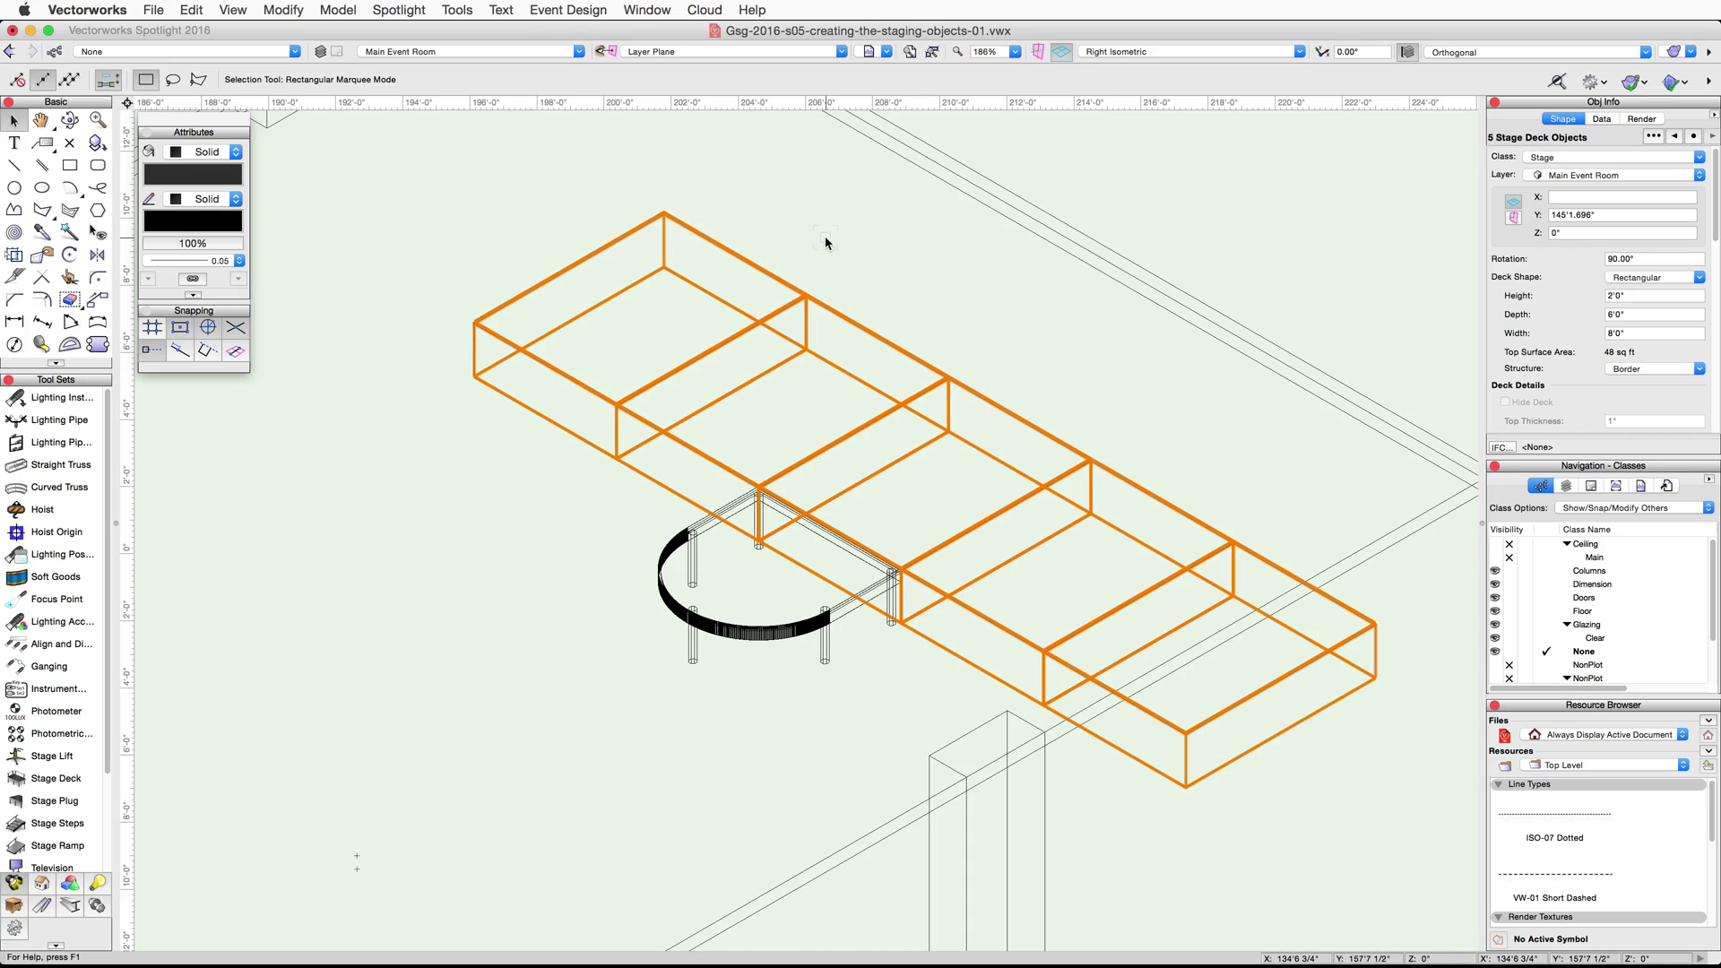
pyautogui.click(1684, 367)
pyautogui.click(1677, 411)
pyautogui.scroll(-5, 1636, 400)
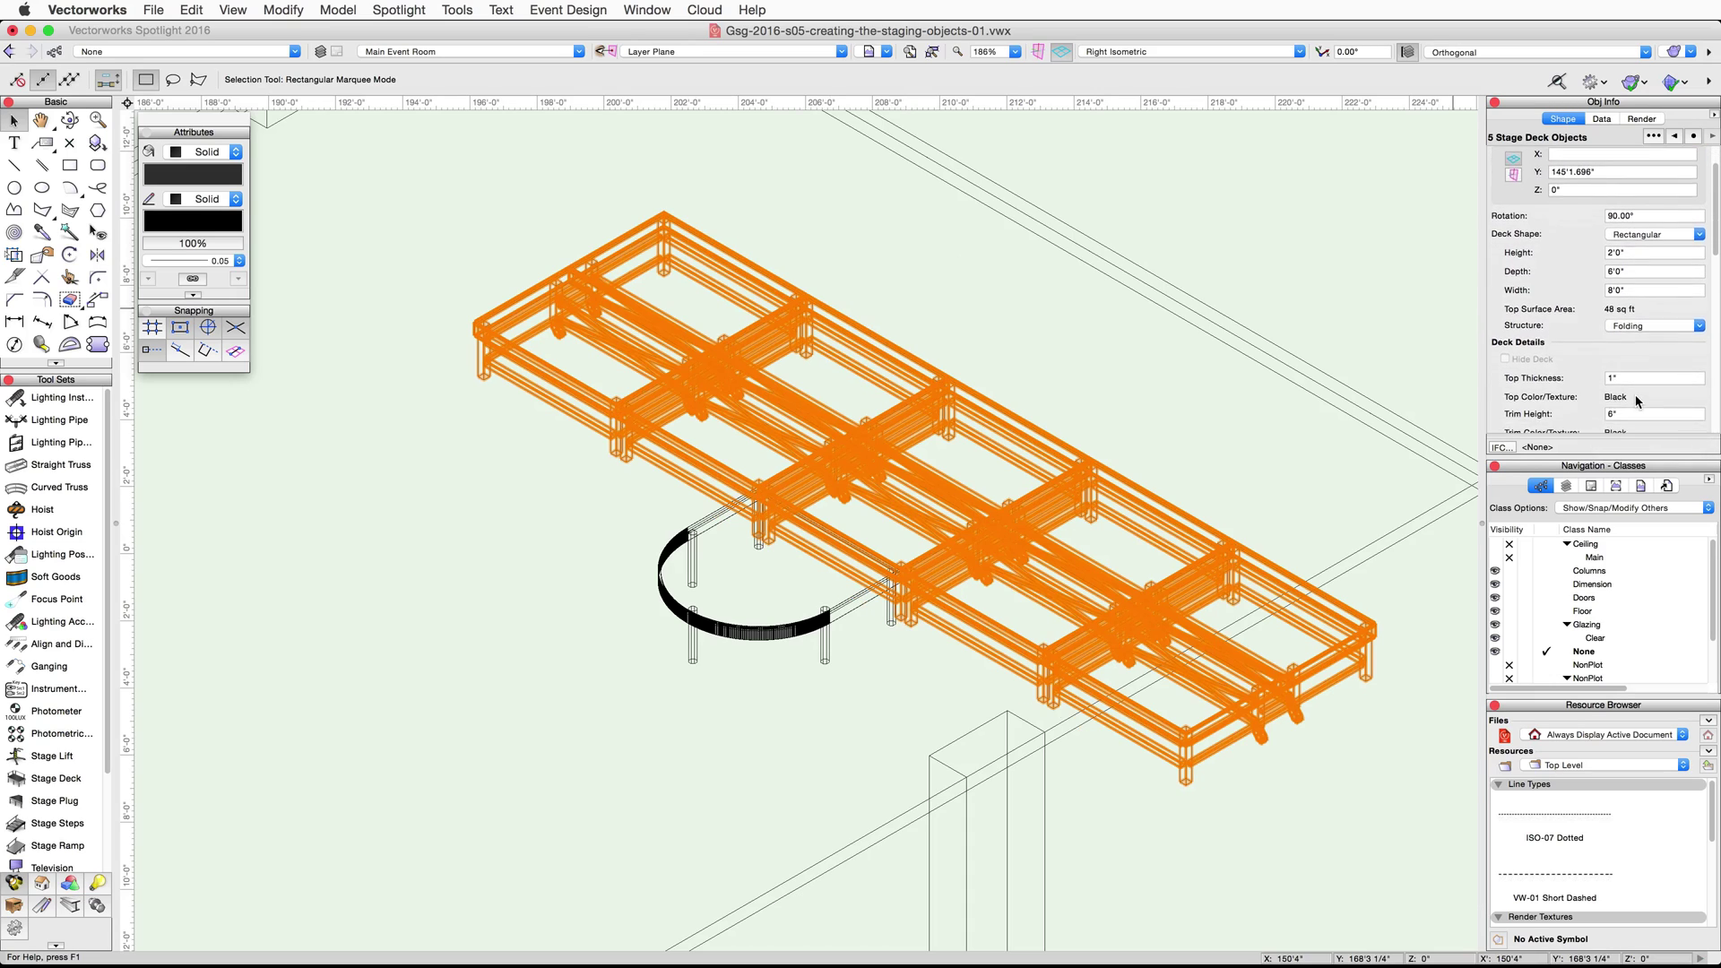
pyautogui.click(1692, 401)
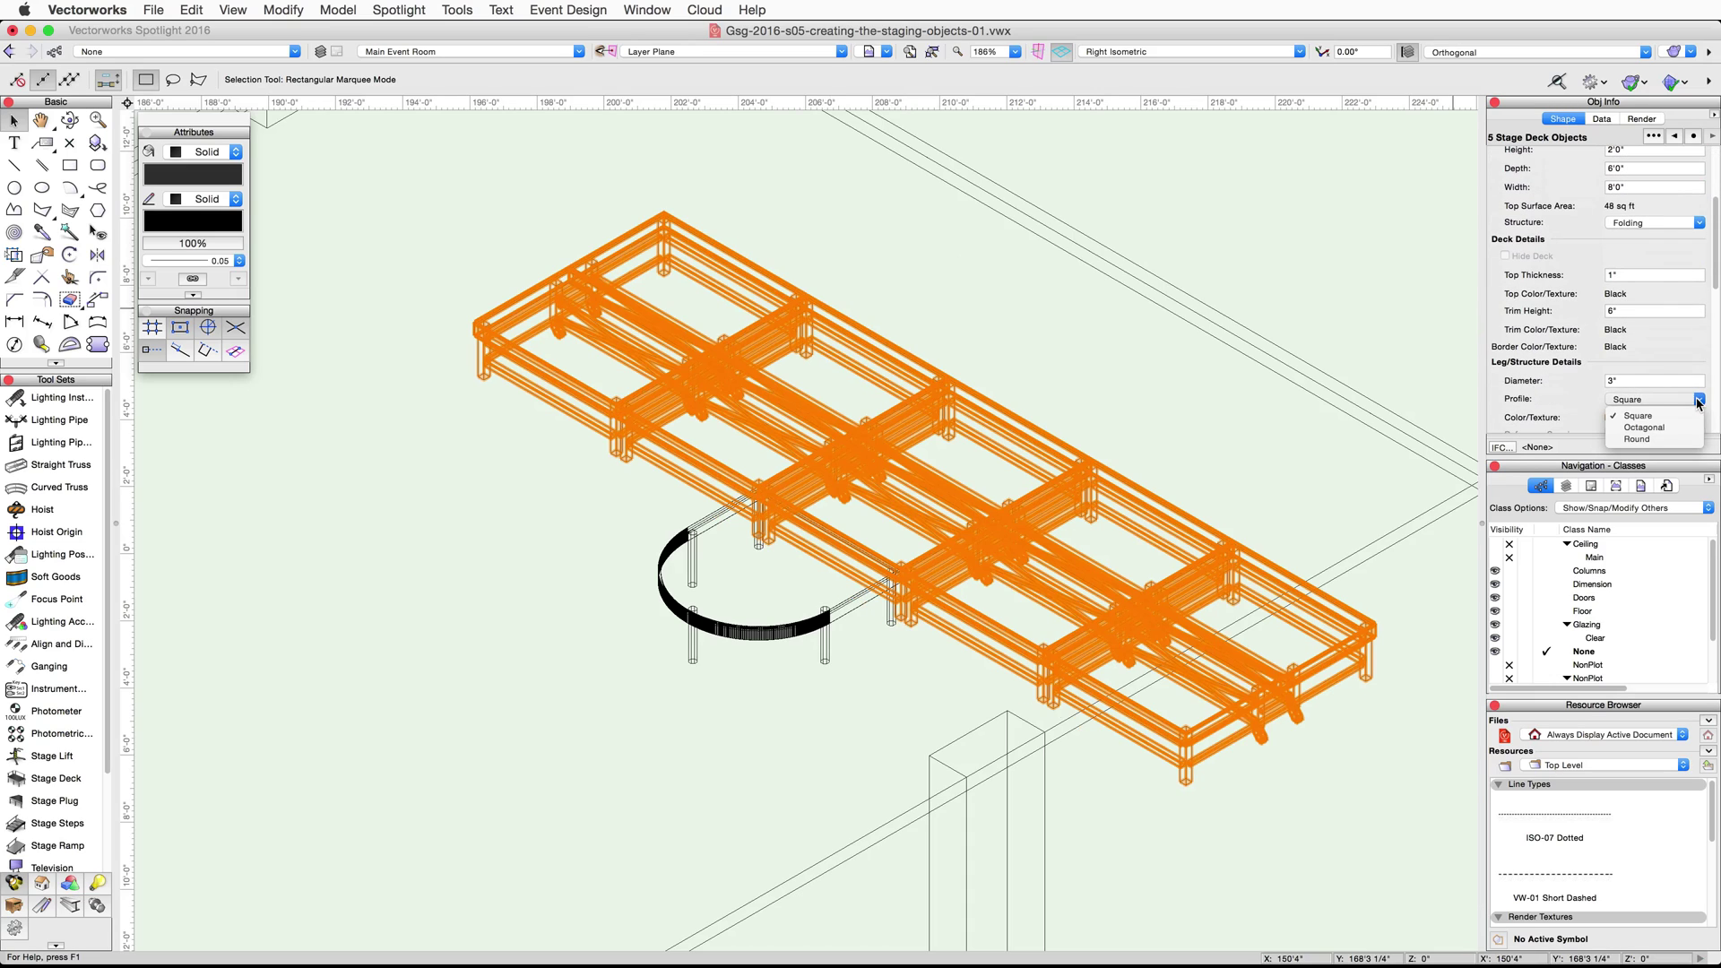
pyautogui.click(1685, 435)
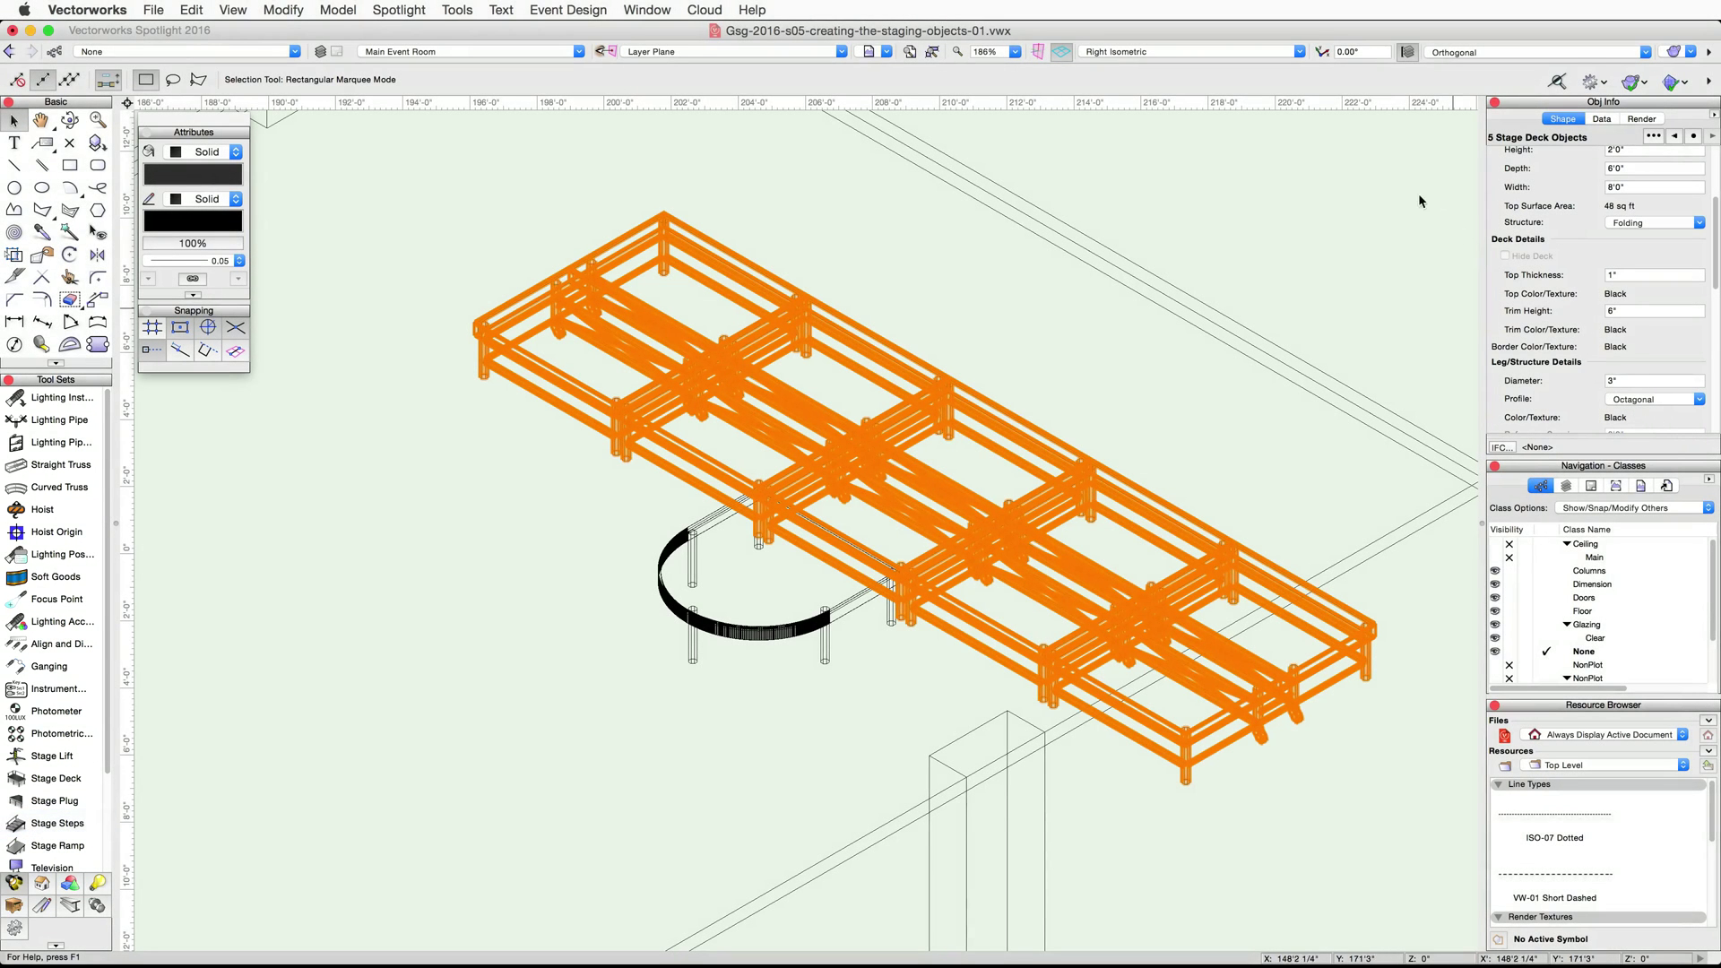
pyautogui.click(1297, 52)
pyautogui.click(1295, 72)
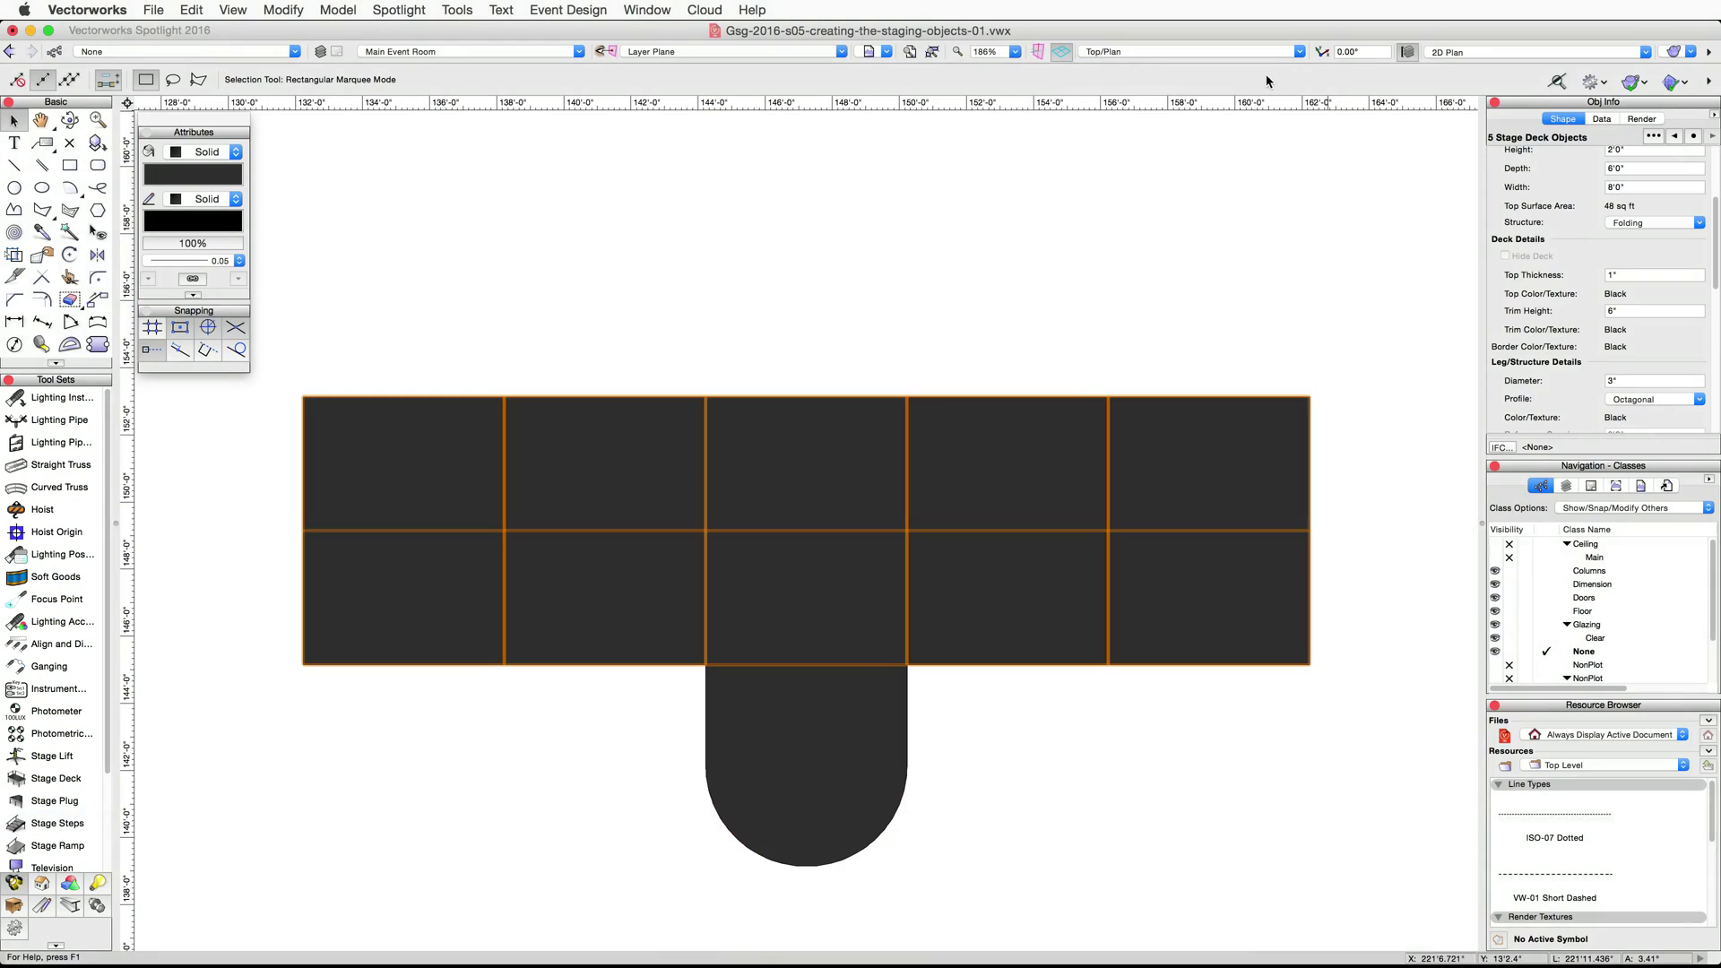
# Insert stage steps at the decks' left endpoint and set their rotation.
pyautogui.click(57, 822)
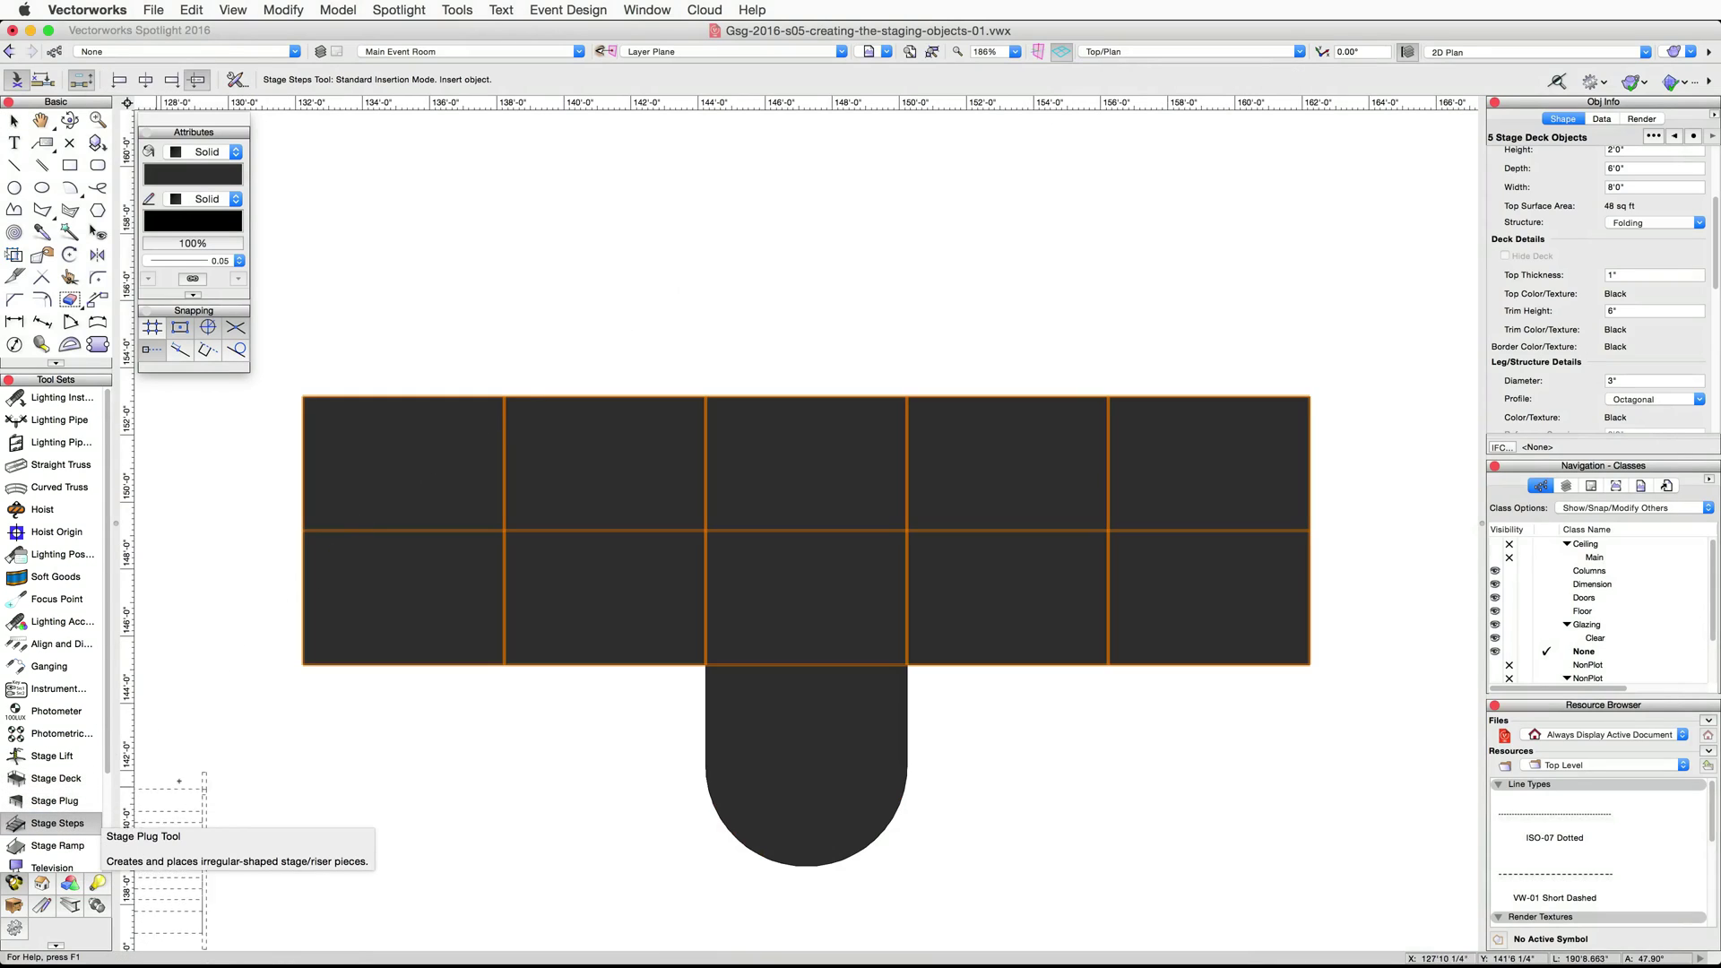
pyautogui.moveTo(295, 757); pyautogui.dragTo(509, 758)
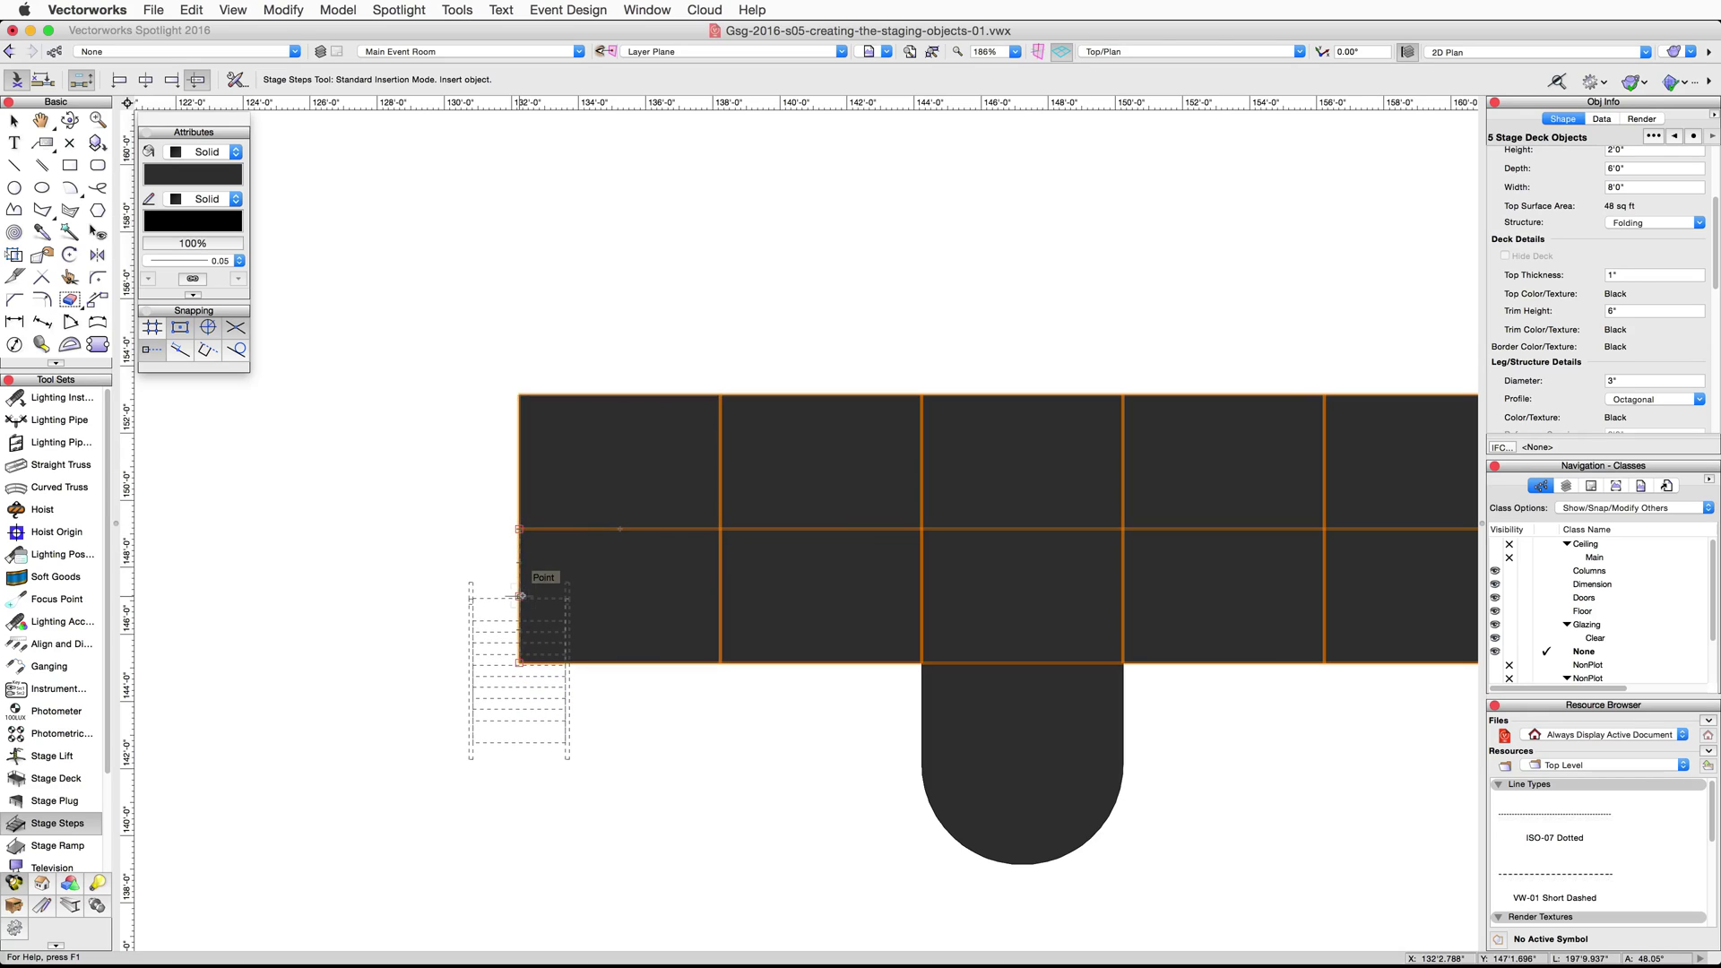
pyautogui.click(520, 595)
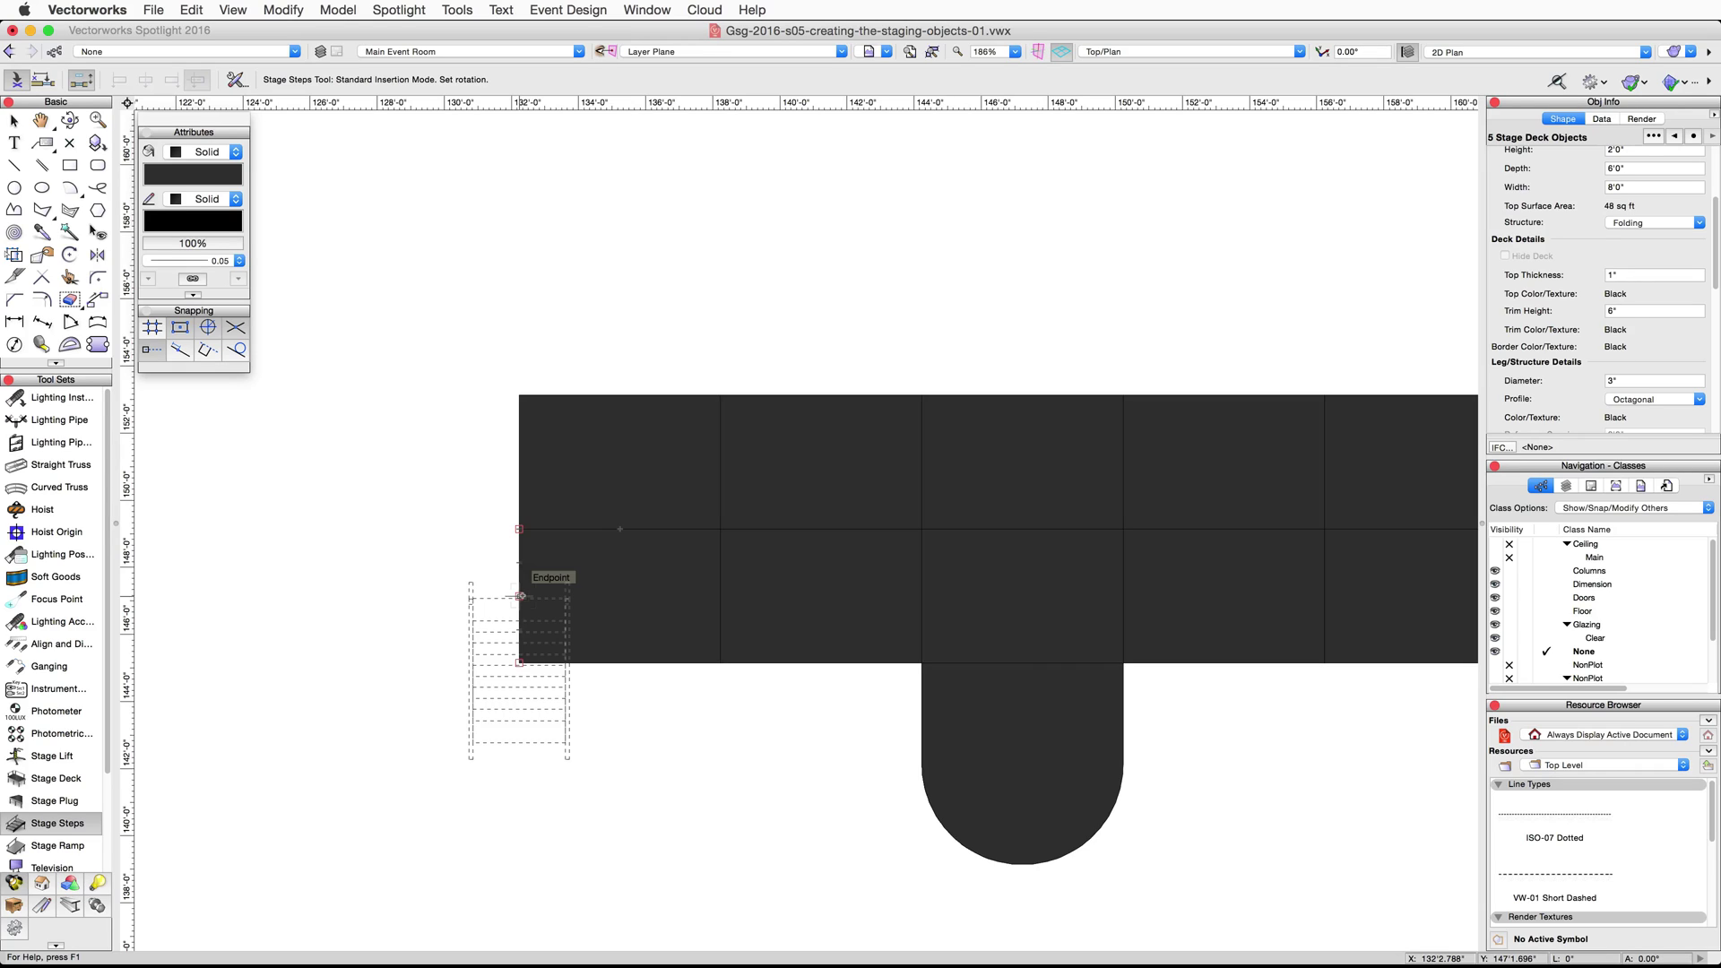
pyautogui.click(516, 731)
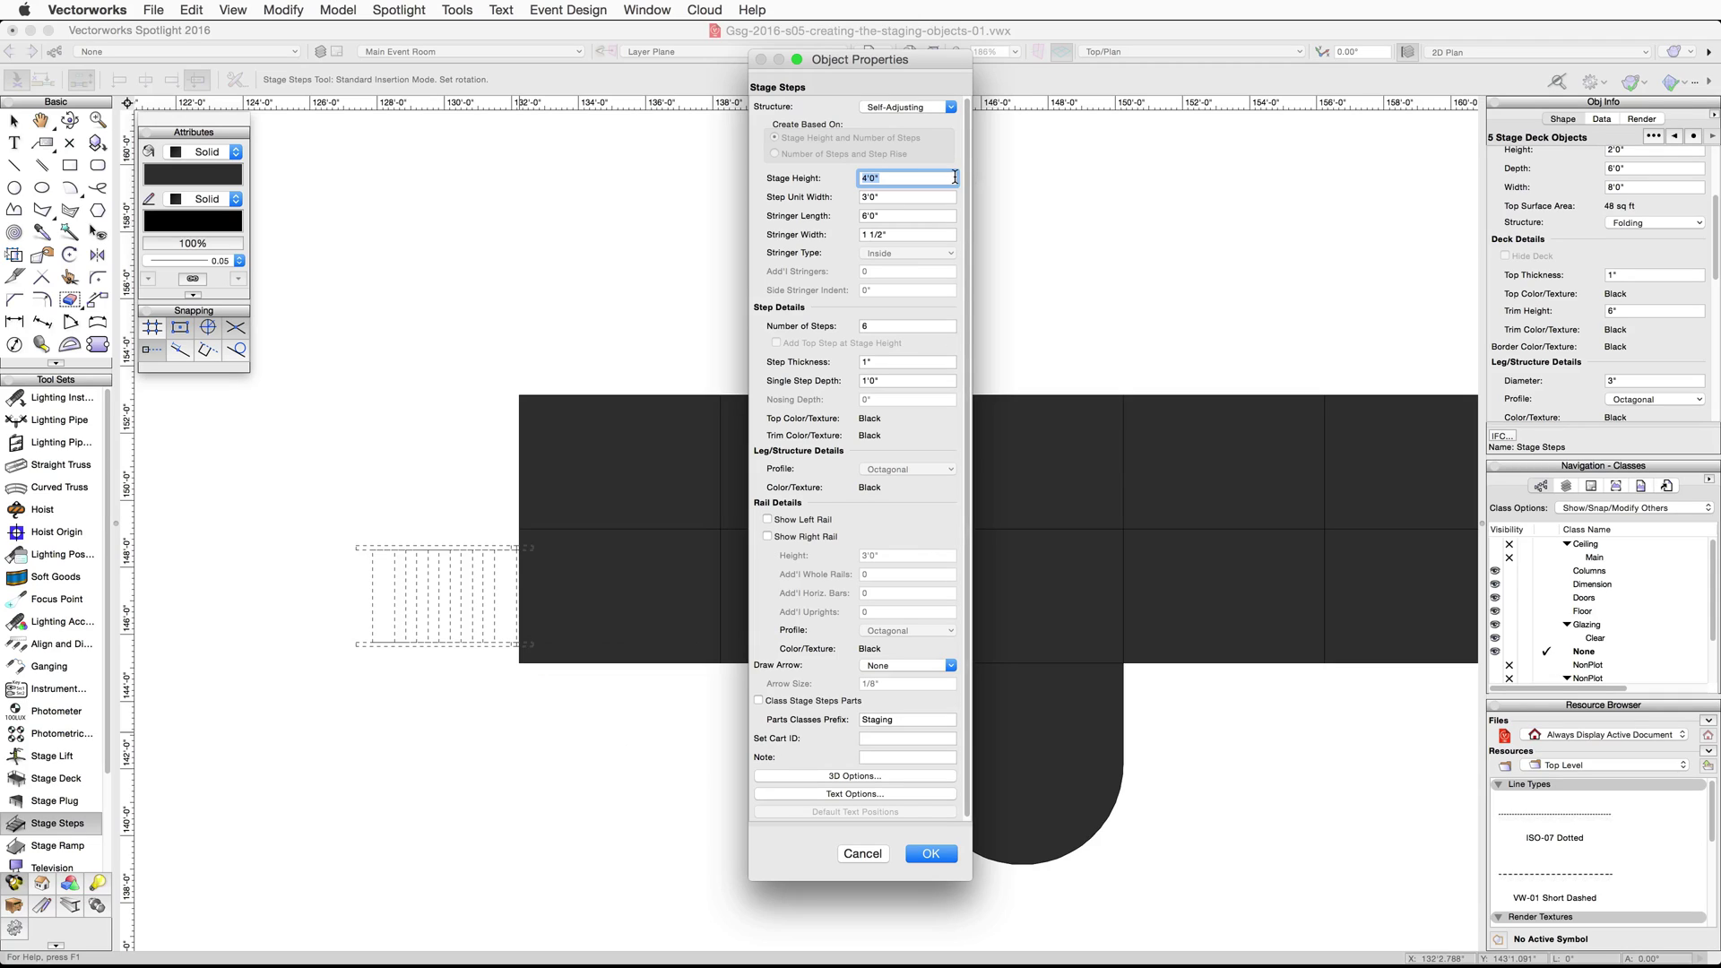
# Insert stage steps 2'0" high and 4'0" wide, with four 1'6"-deep steps, at the decks' left end.
pyautogui.write("2'")
pyautogui.press('Tab')
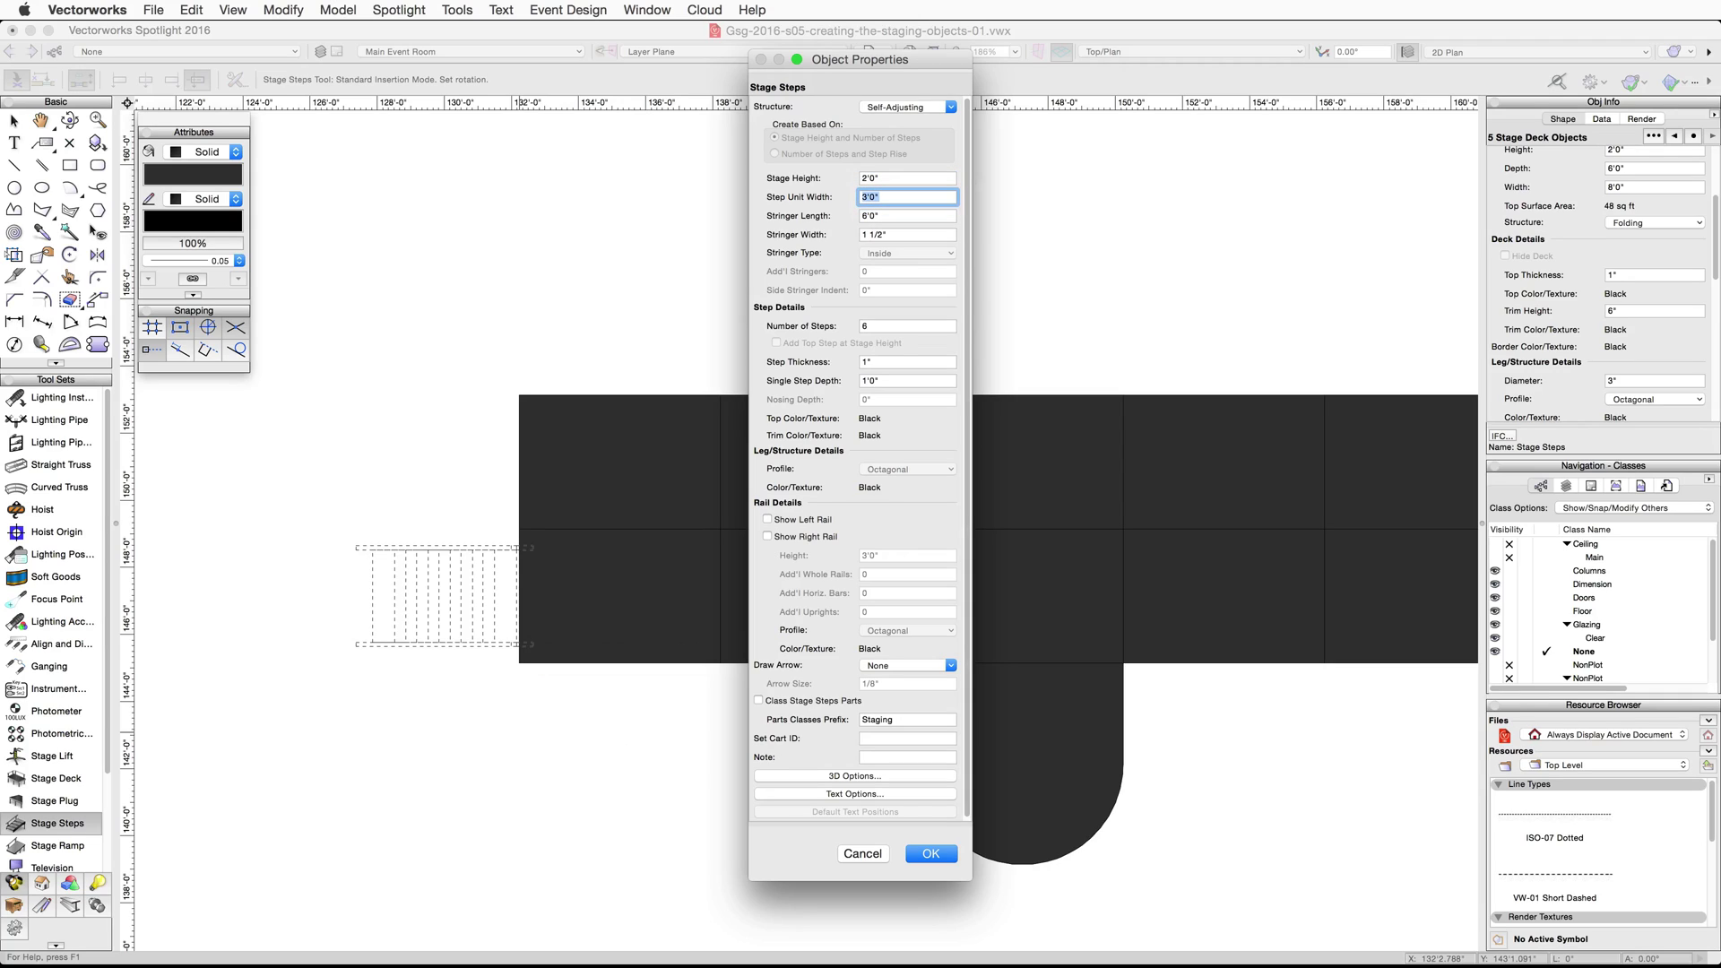
pyautogui.write("4'")
pyautogui.press('Tab')
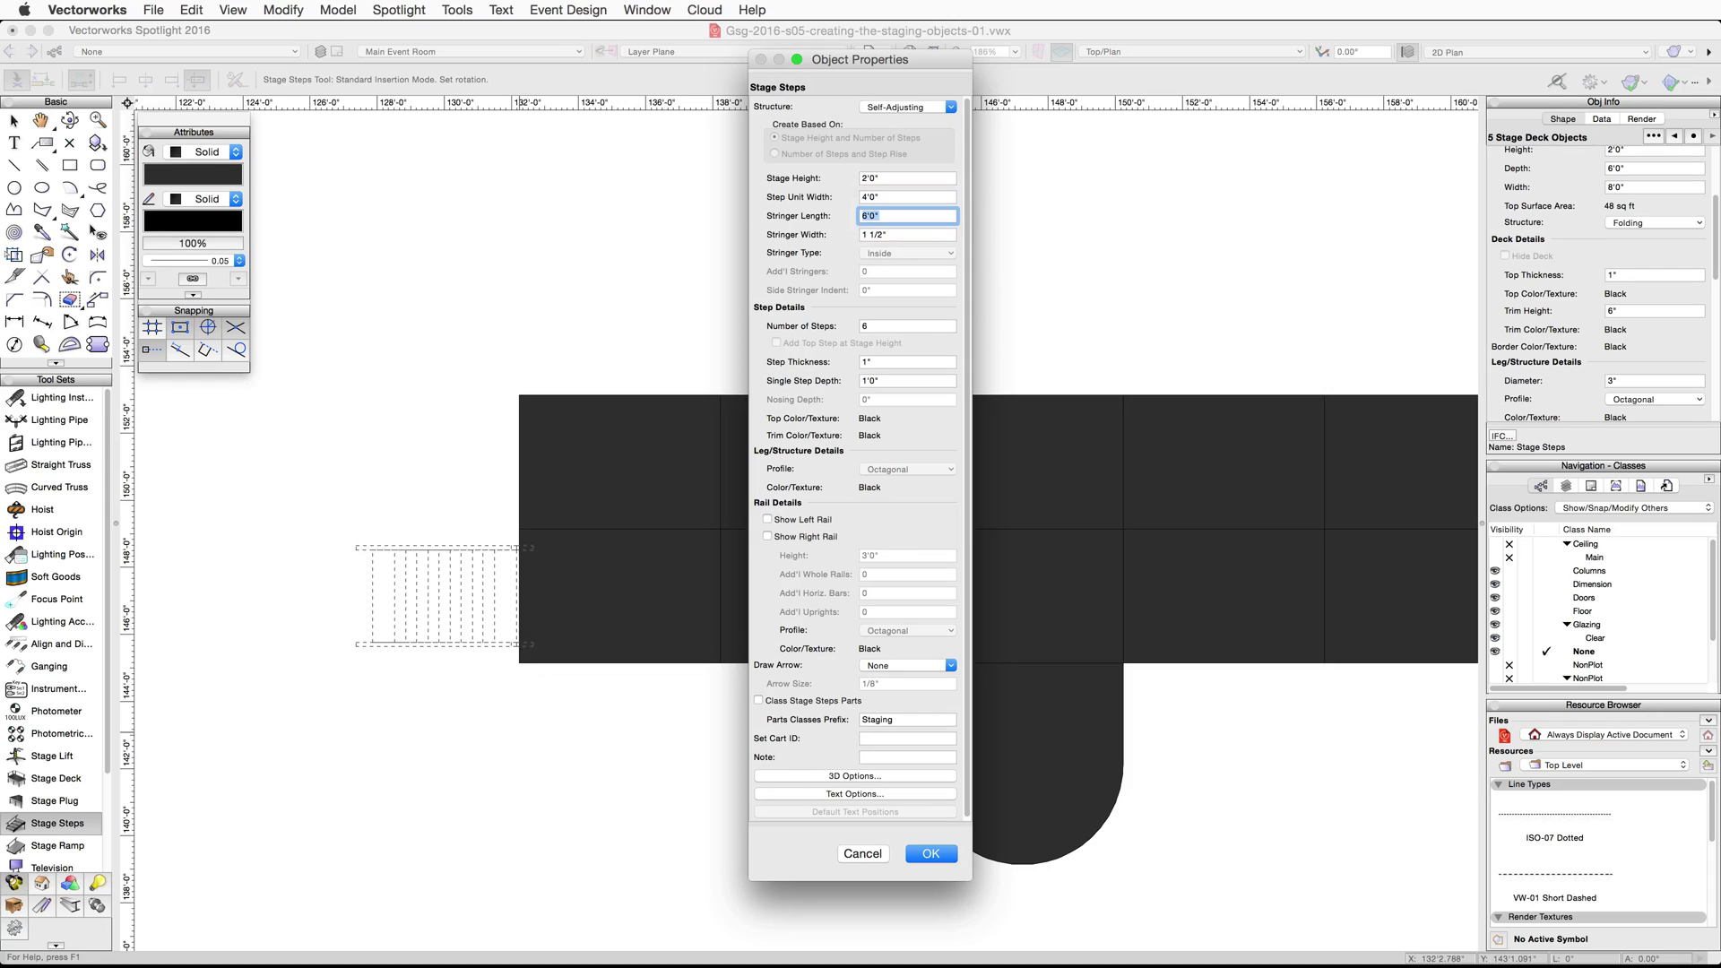
pyautogui.press('Tab')
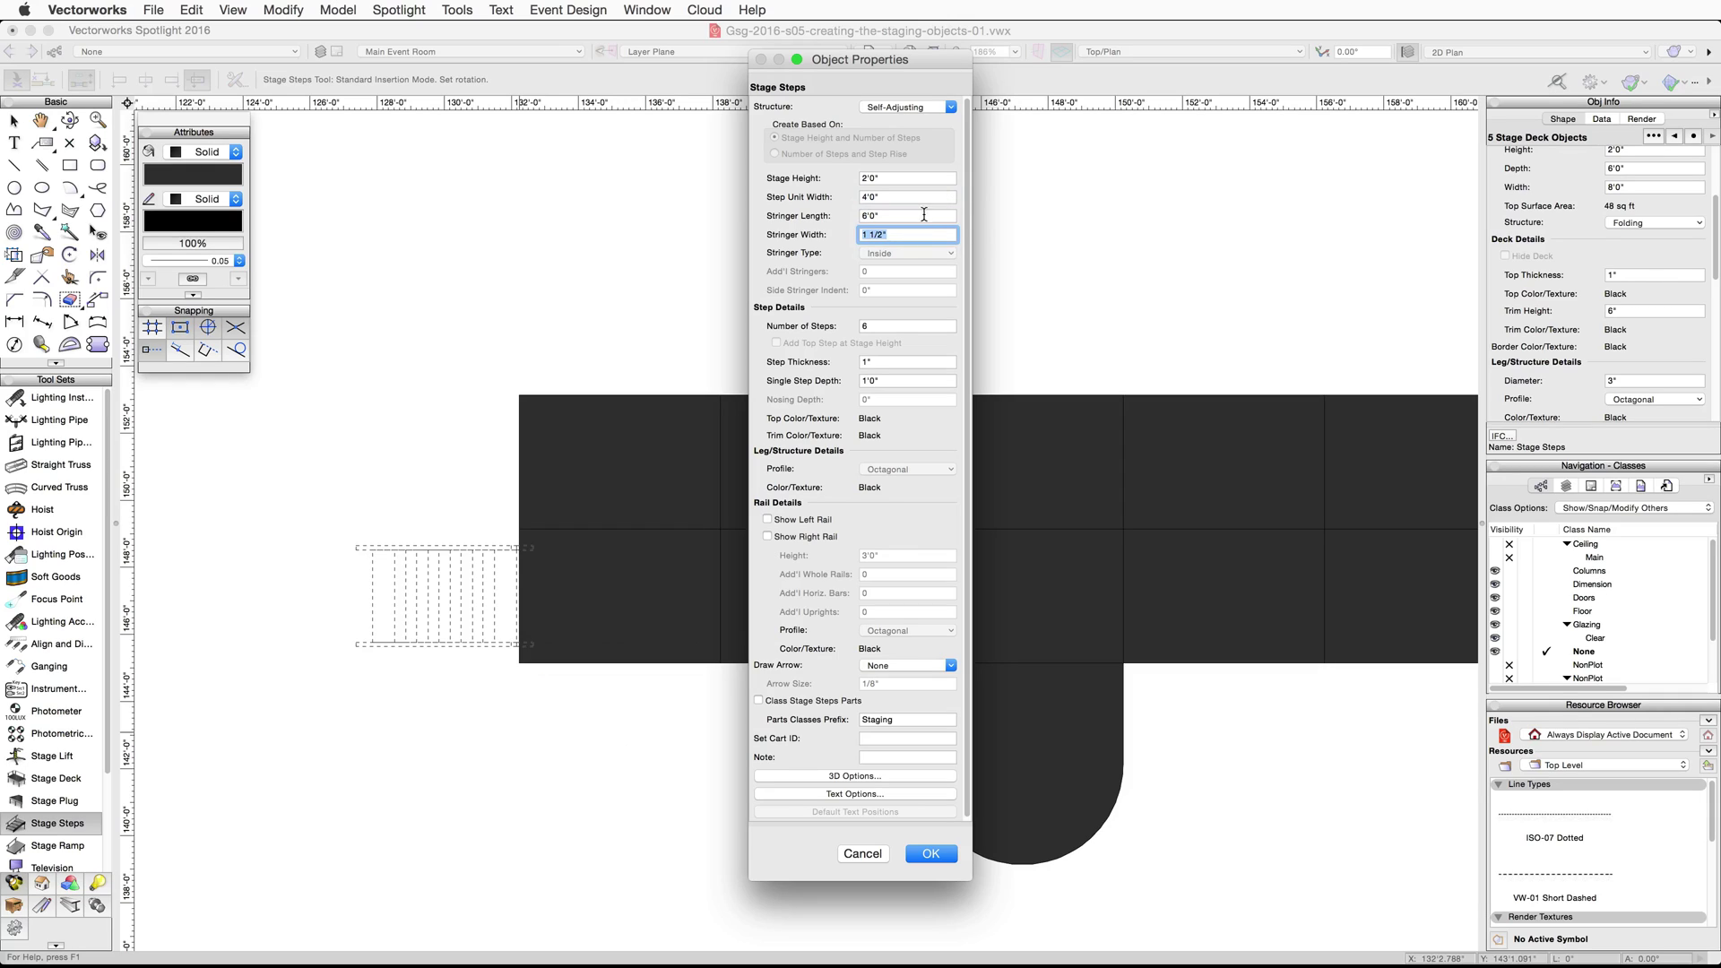
pyautogui.click(879, 326)
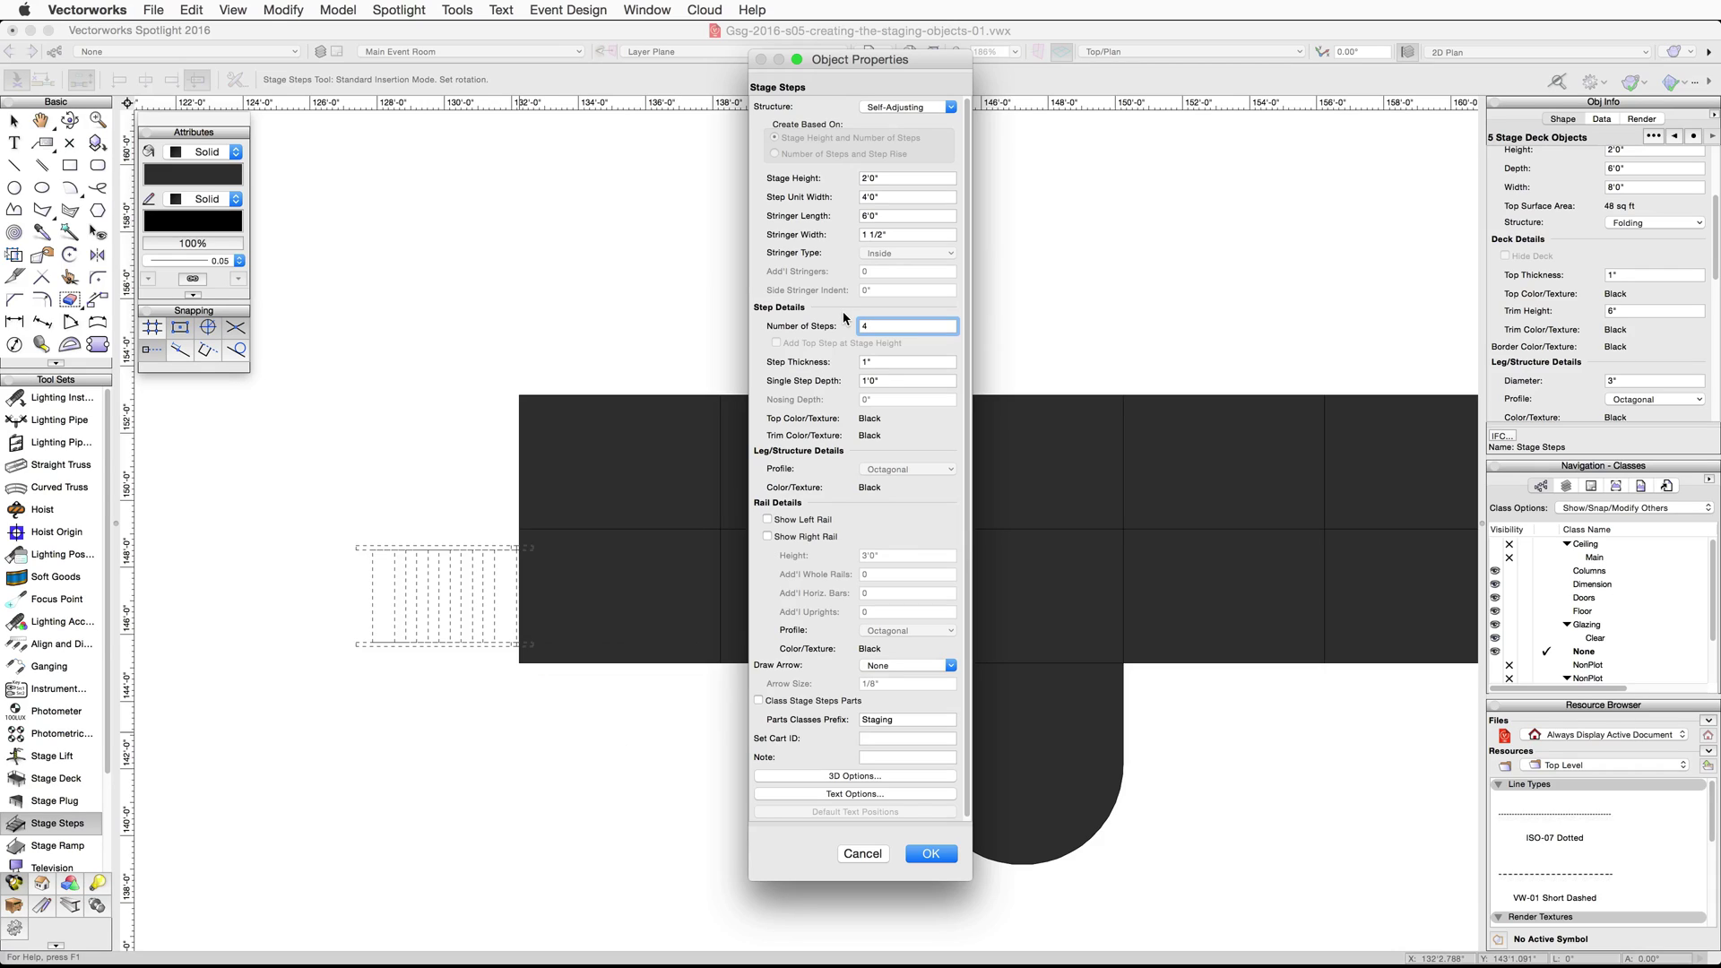
pyautogui.click(887, 381)
pyautogui.doubleClick(886, 381)
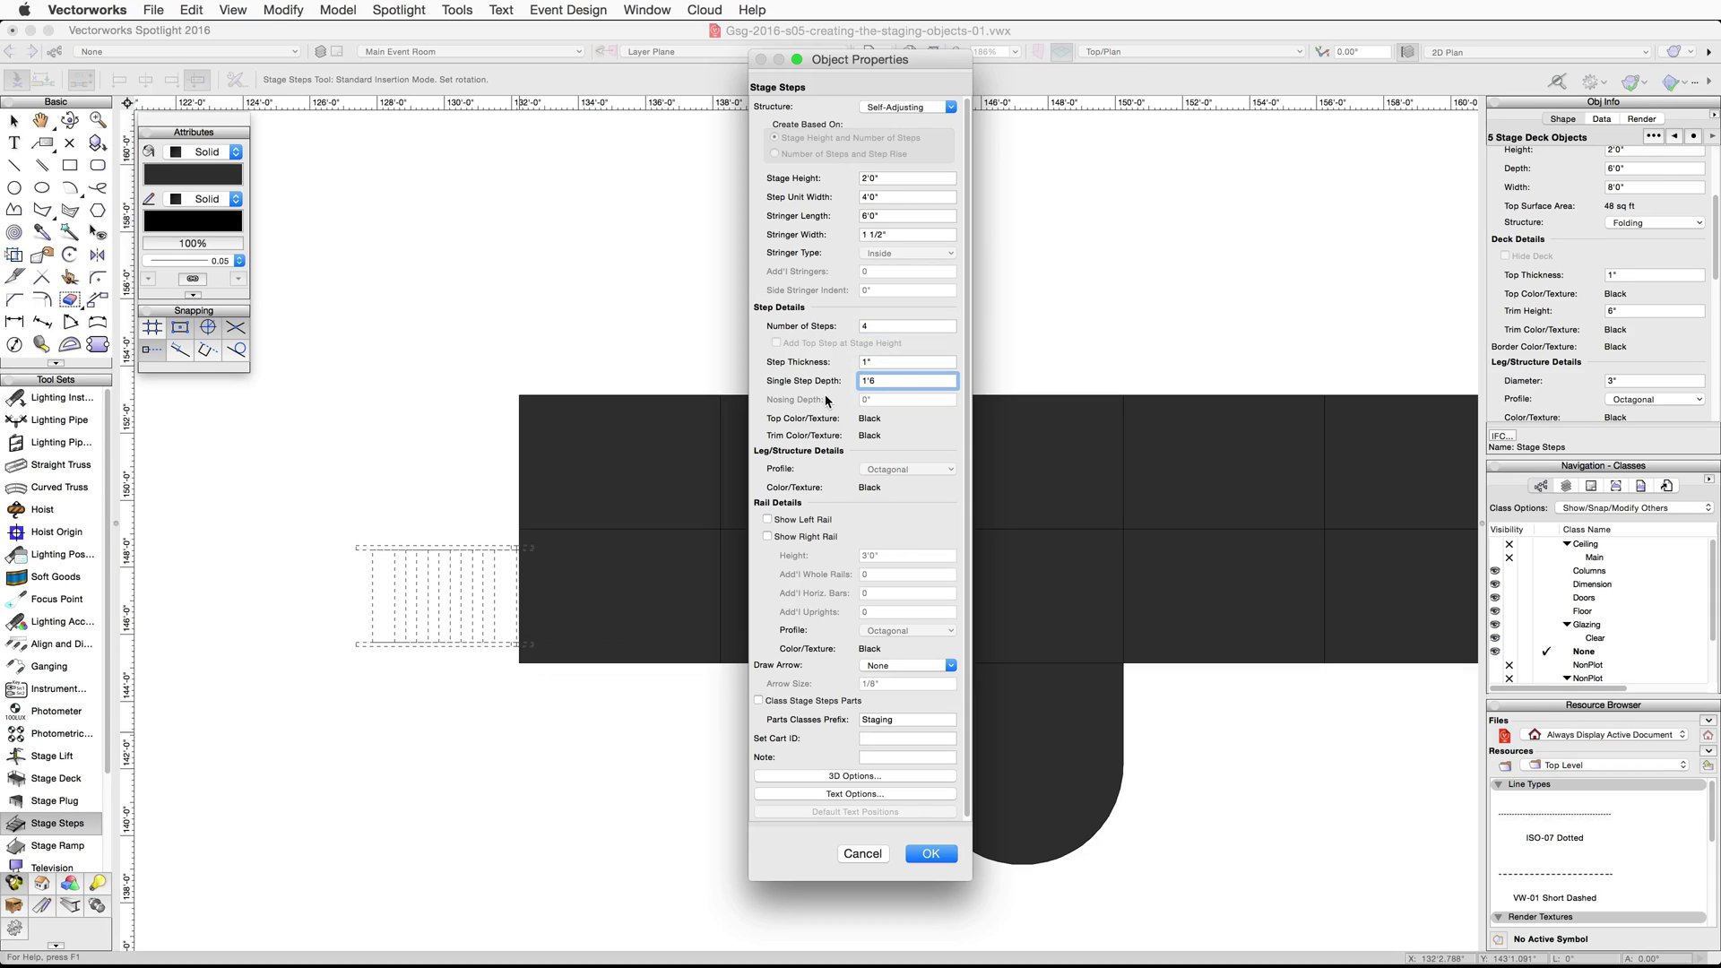
pyautogui.click(930, 854)
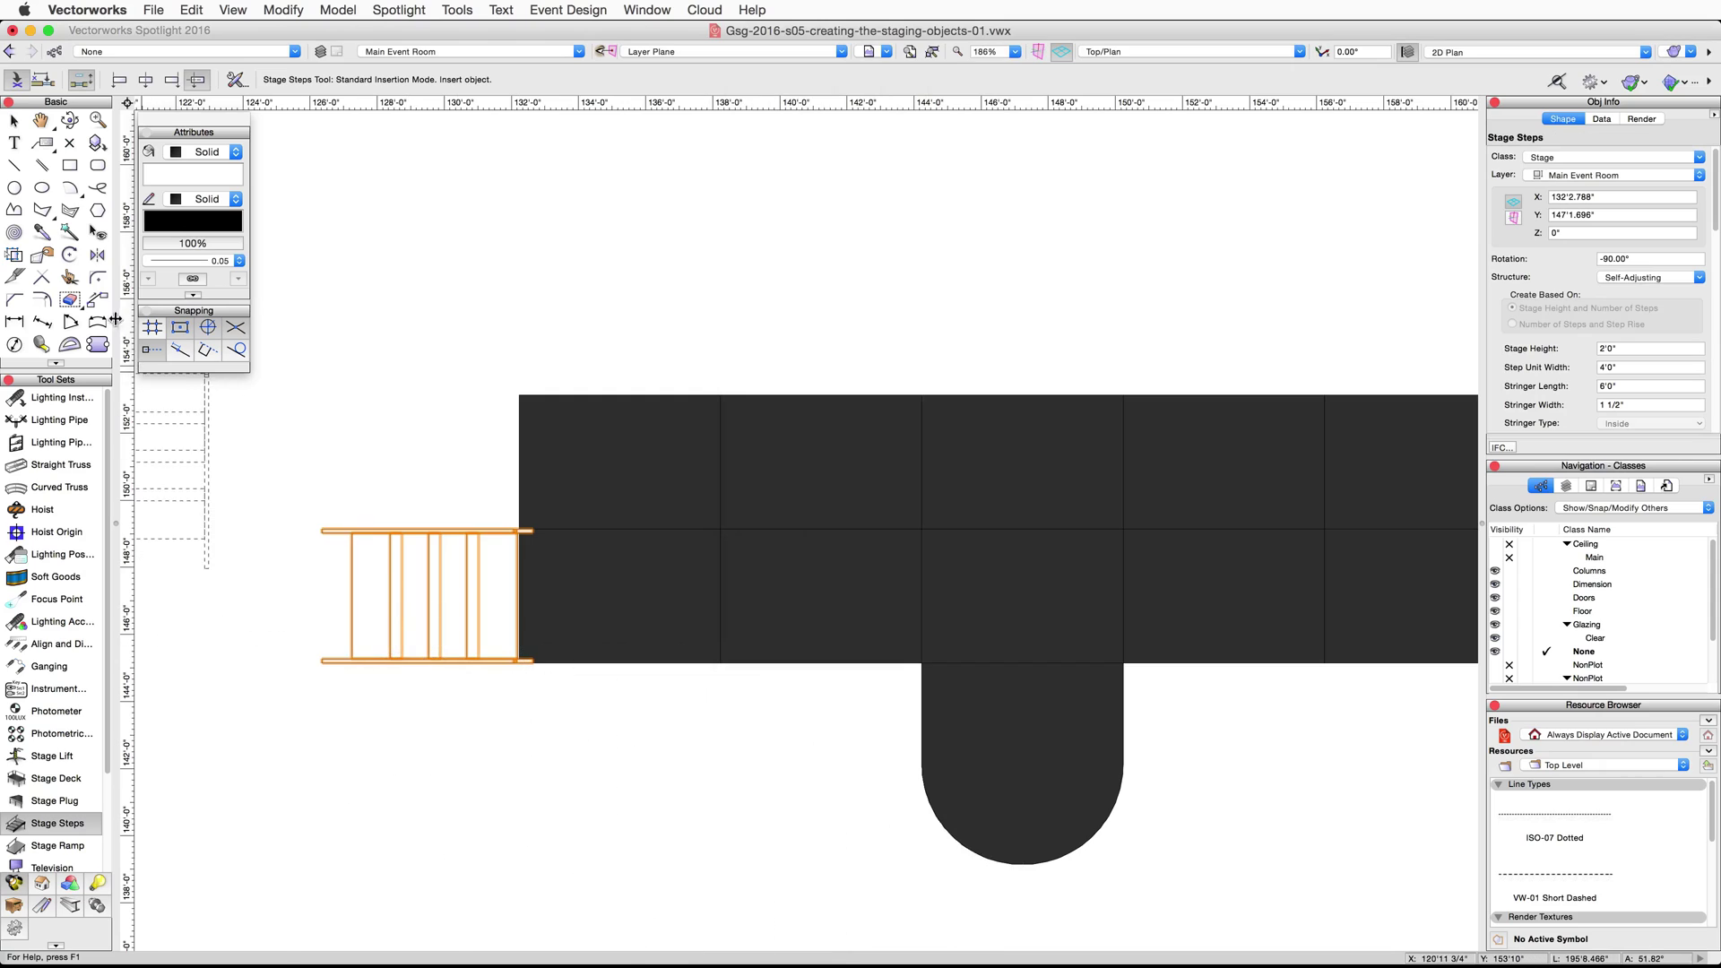
# Mirror a duplicate of the steps across a vertical axis through the deck centre onto the right end.
pyautogui.click(98, 257)
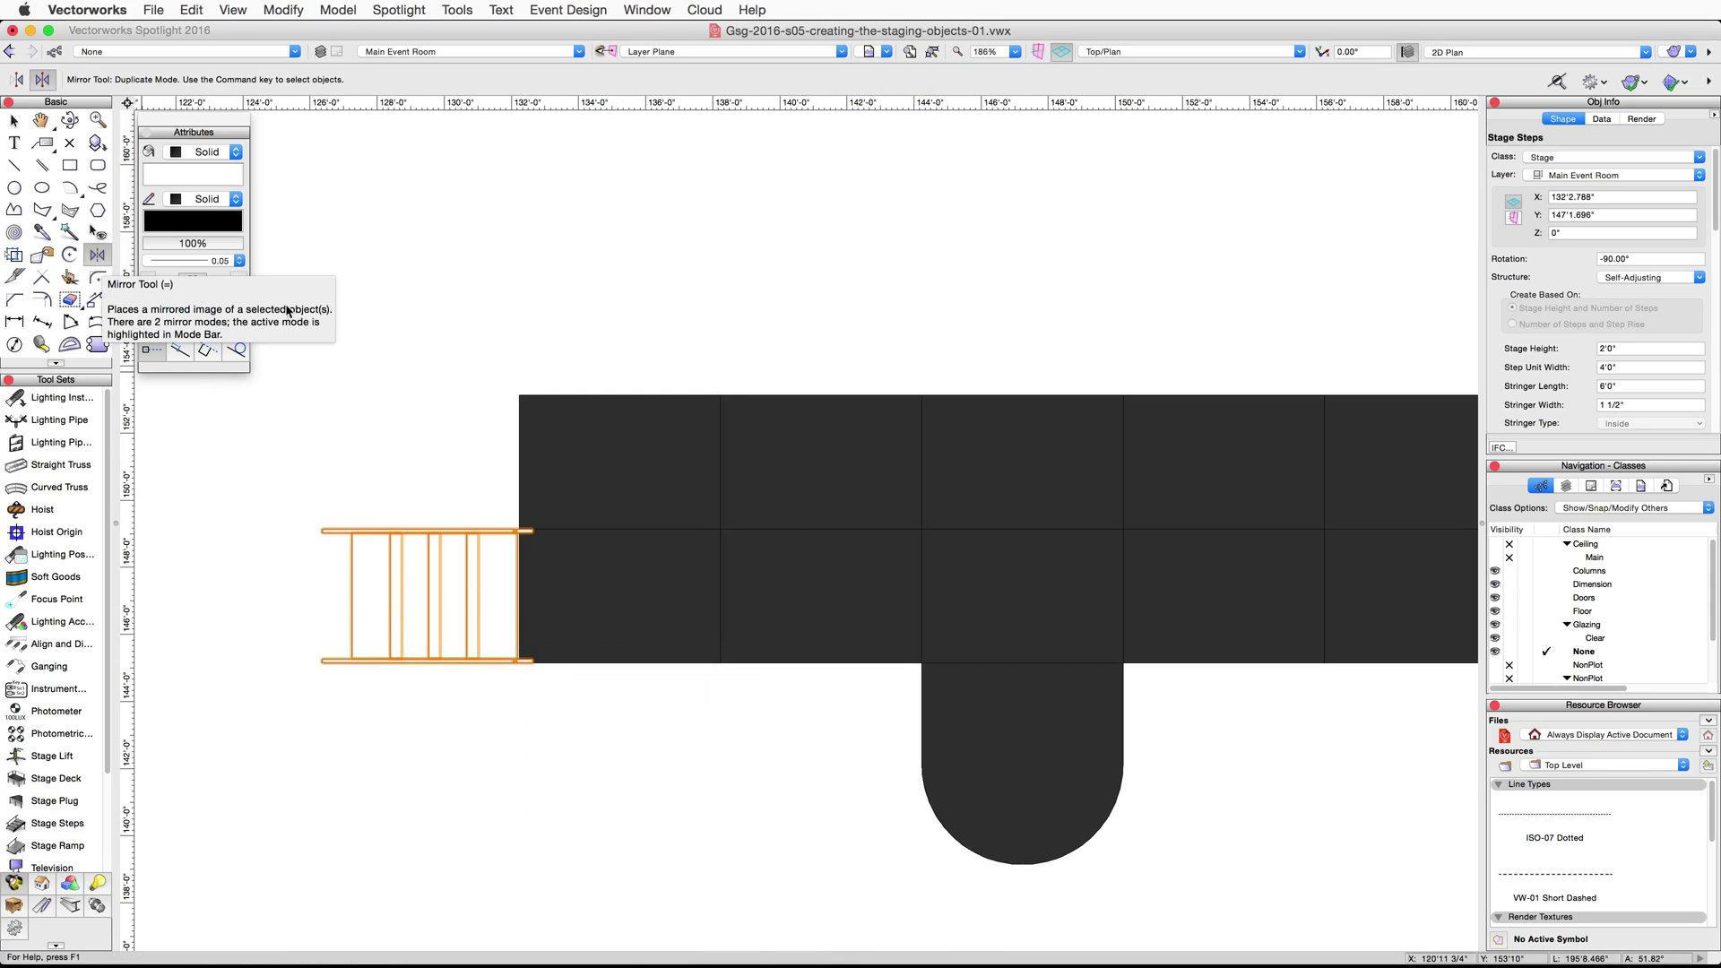
pyautogui.press('h')
pyautogui.scroll(-2, 1033, 341)
pyautogui.moveTo(1033, 341); pyautogui.dragTo(806, 318)
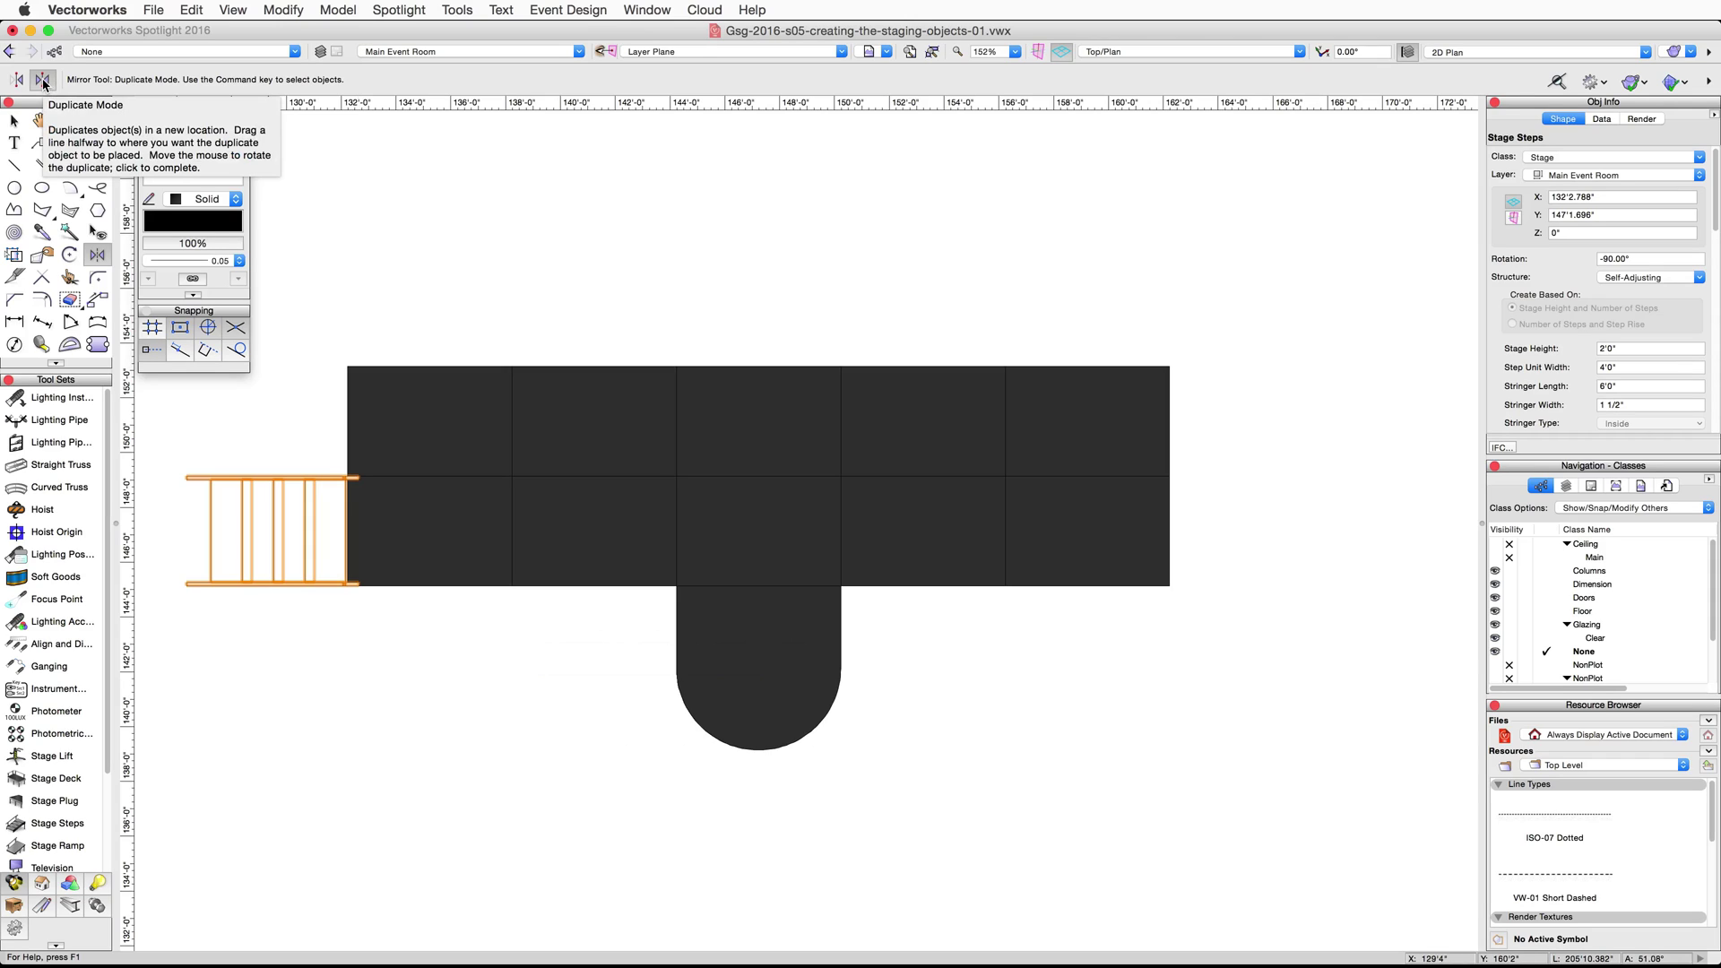
pyautogui.click(757, 475)
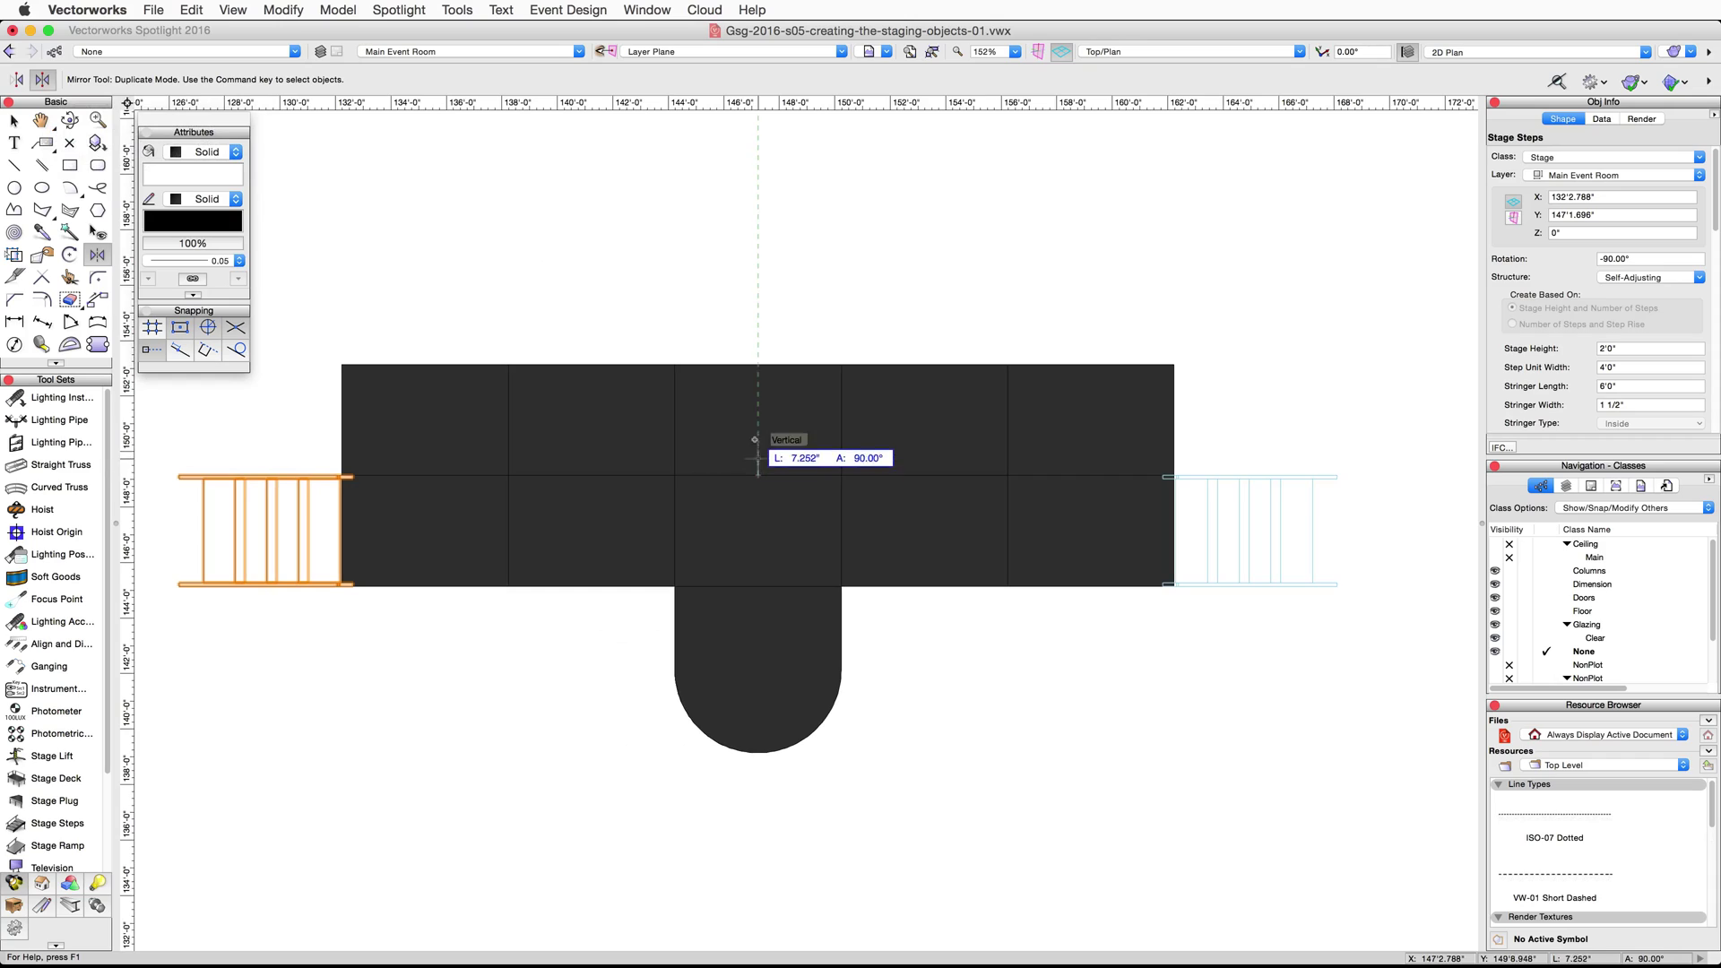
pyautogui.click(758, 279)
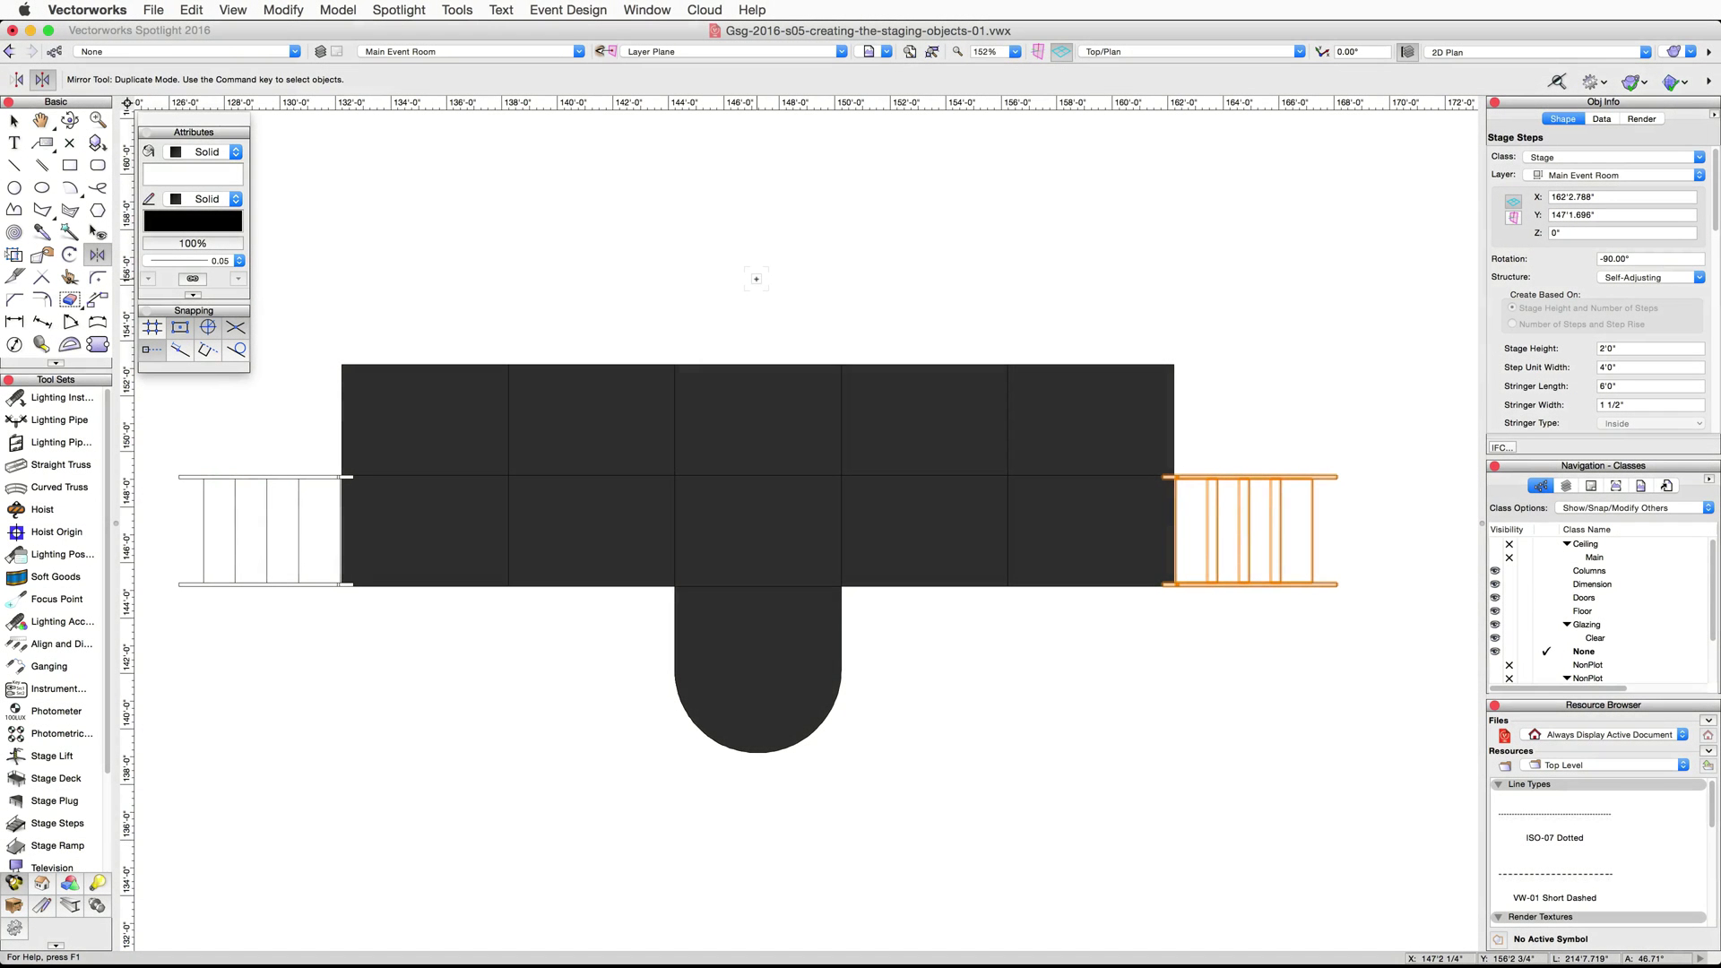
# Select the five decks, the rounded plug and the steps, and fill them with a light tan Standard Vectorworks colour.
pyautogui.press('x')
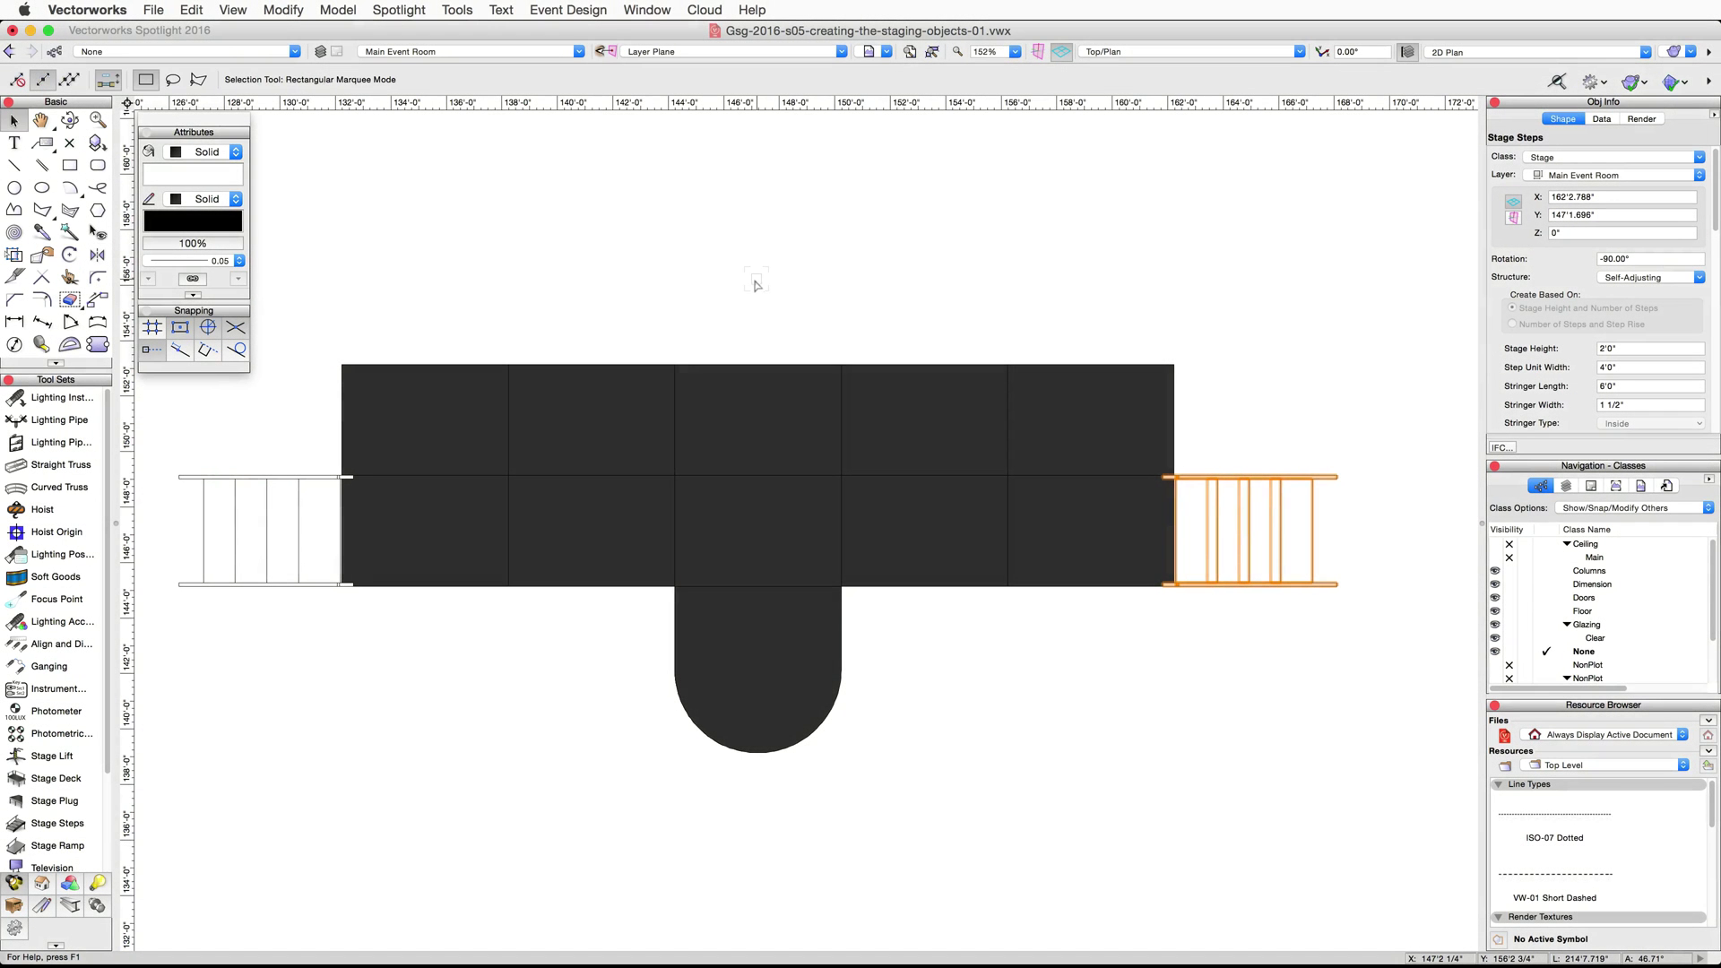
pyautogui.keyDown('shift'); pyautogui.click(1104, 580); pyautogui.keyUp('shift')
pyautogui.keyDown('shift'); pyautogui.click(901, 538); pyautogui.keyUp('shift')
pyautogui.keyDown('shift'); pyautogui.click(771, 529); pyautogui.keyUp('shift')
pyautogui.keyDown('shift'); pyautogui.click(582, 515); pyautogui.keyUp('shift')
pyautogui.keyDown('shift'); pyautogui.click(468, 515); pyautogui.keyUp('shift')
pyautogui.keyDown('shift'); pyautogui.click(708, 646); pyautogui.keyUp('shift')
pyautogui.keyDown('shift'); pyautogui.click(219, 541); pyautogui.keyUp('shift')
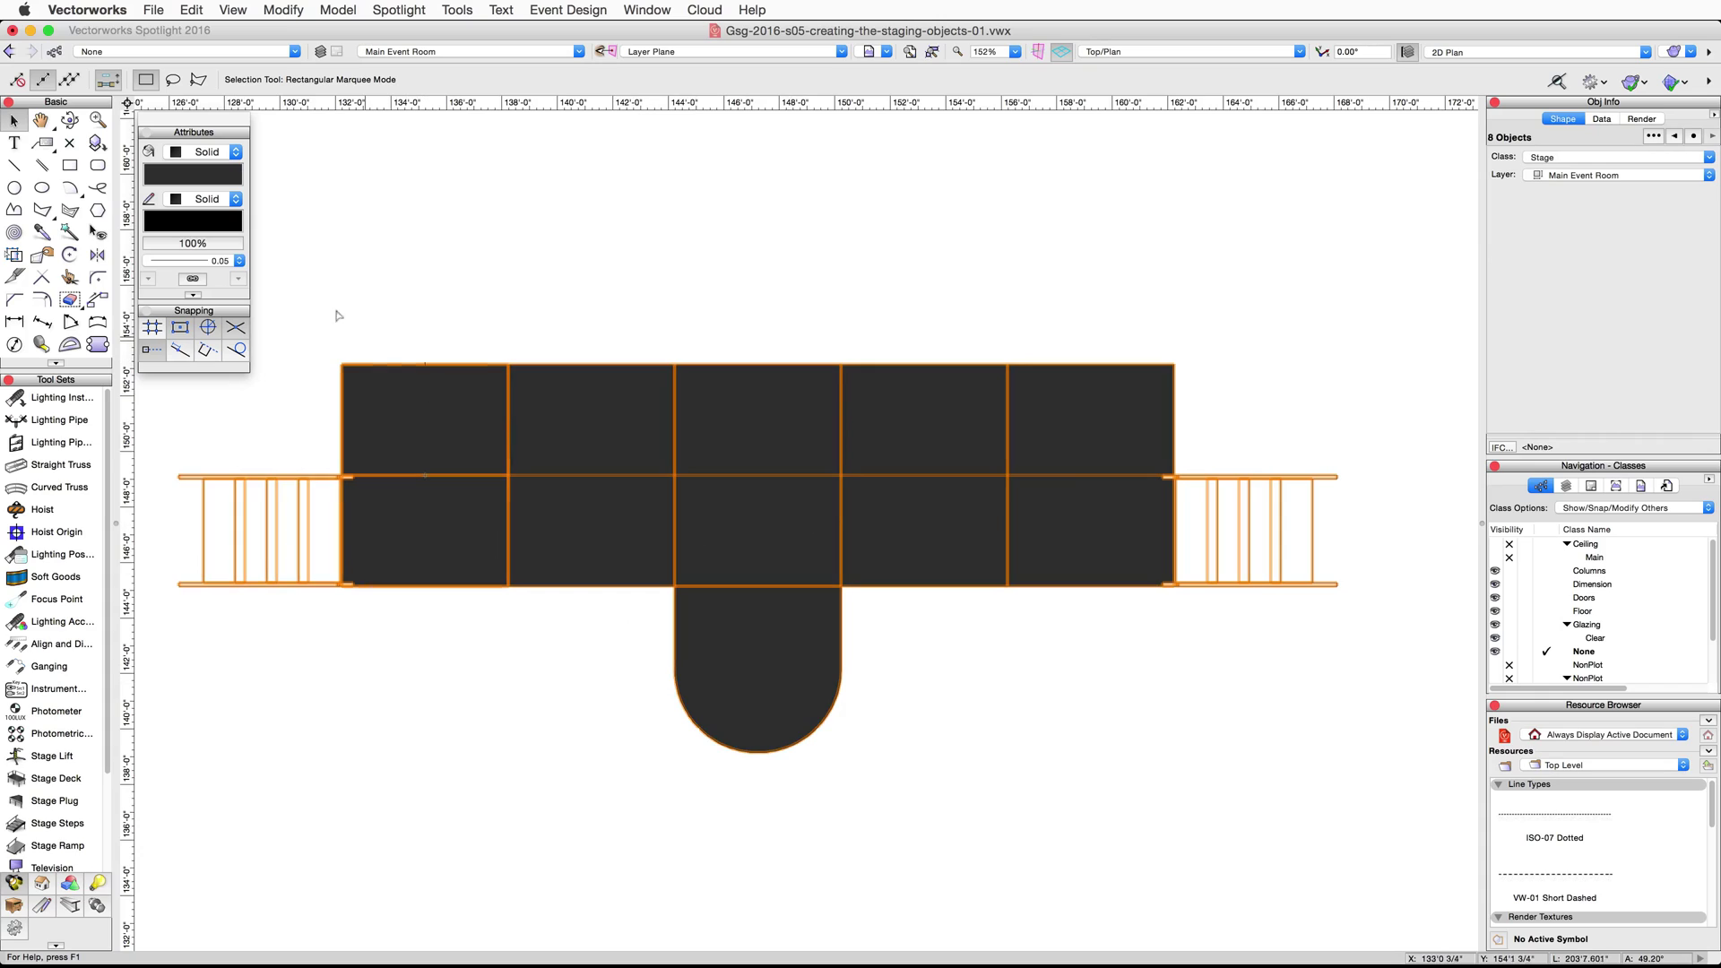
pyautogui.click(207, 177)
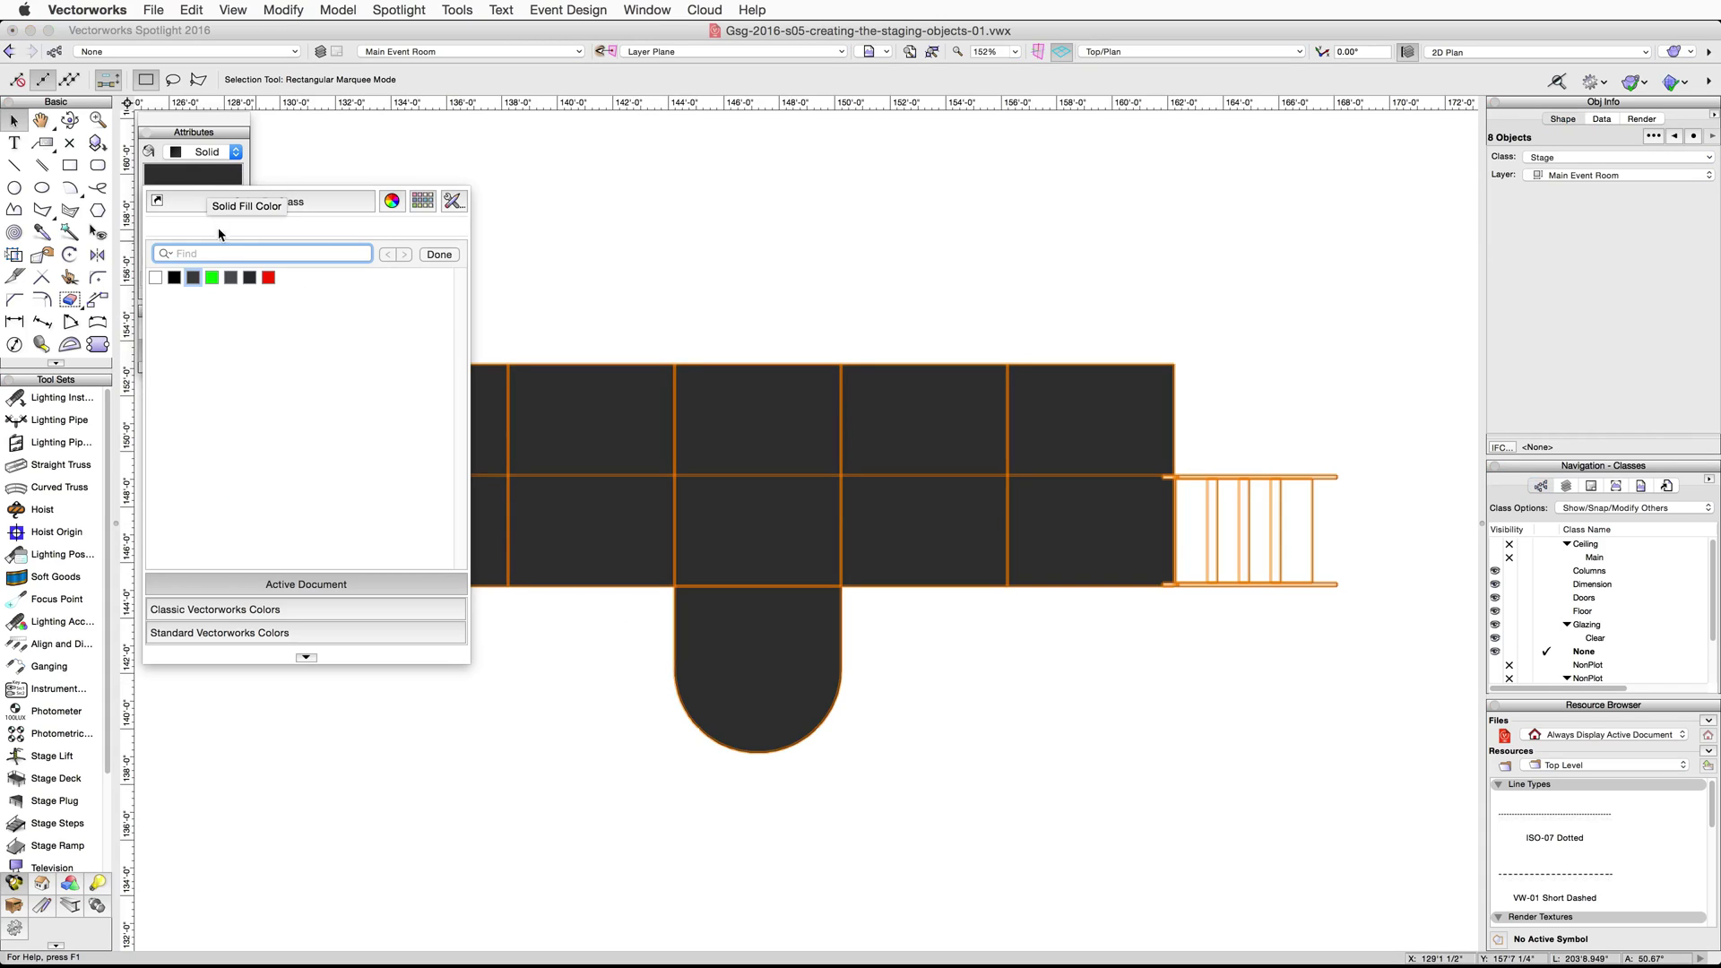
pyautogui.click(279, 632)
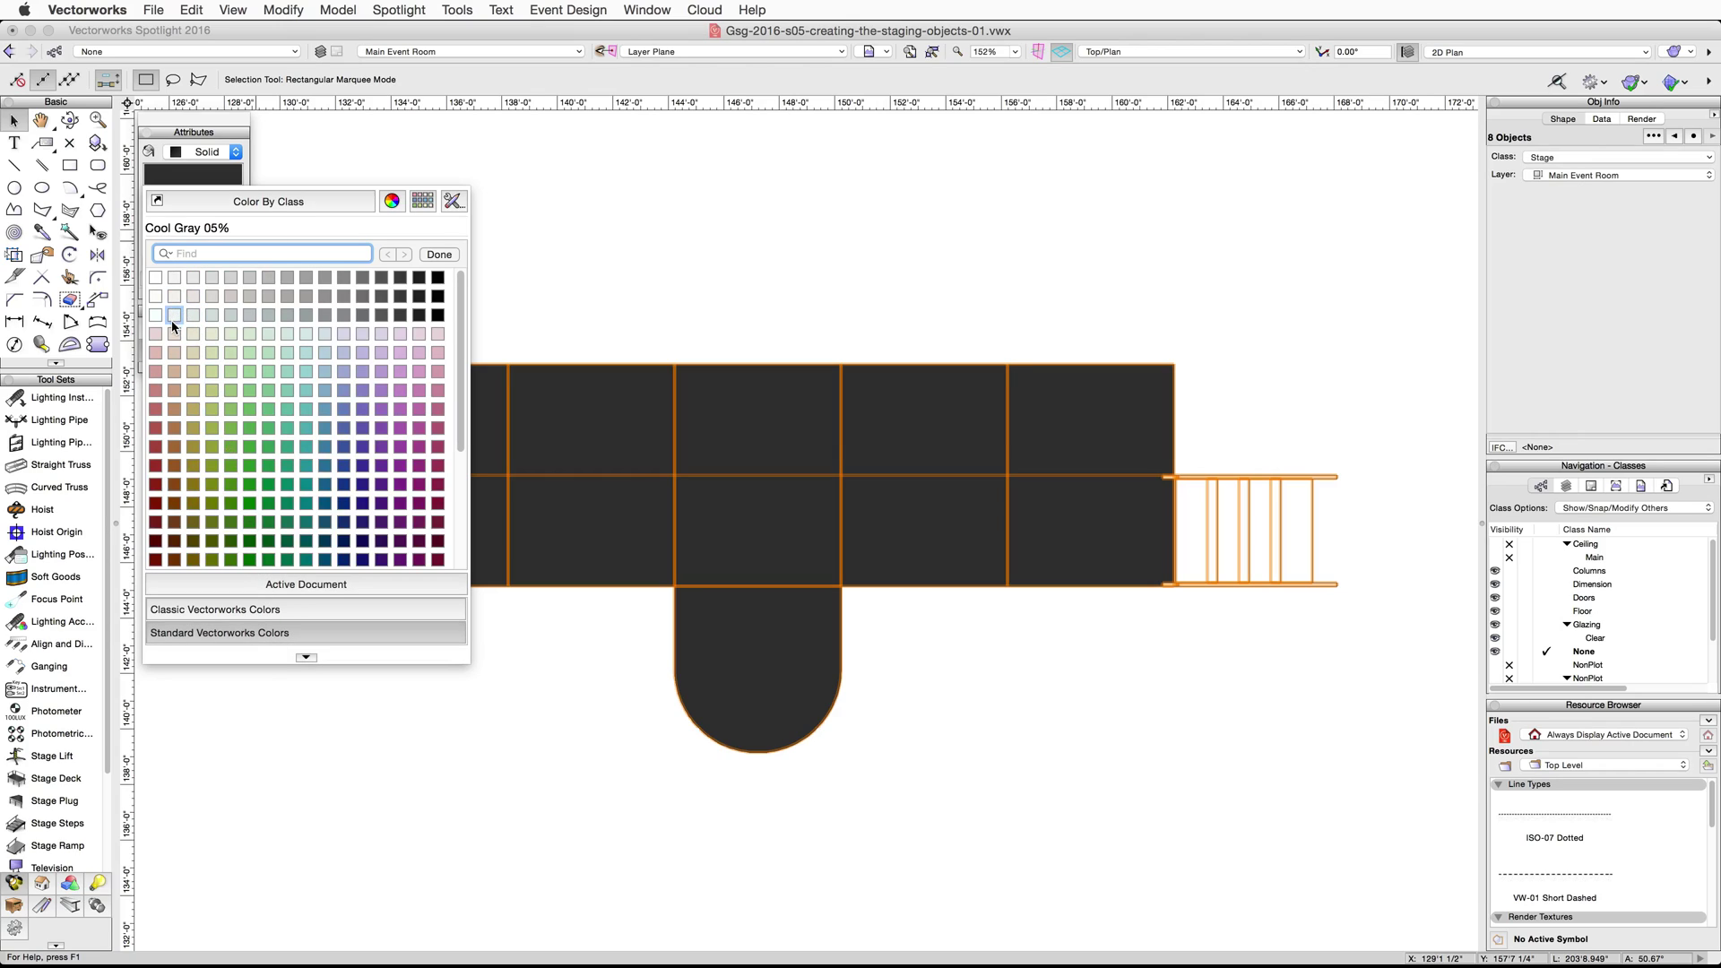
pyautogui.press('Escape')
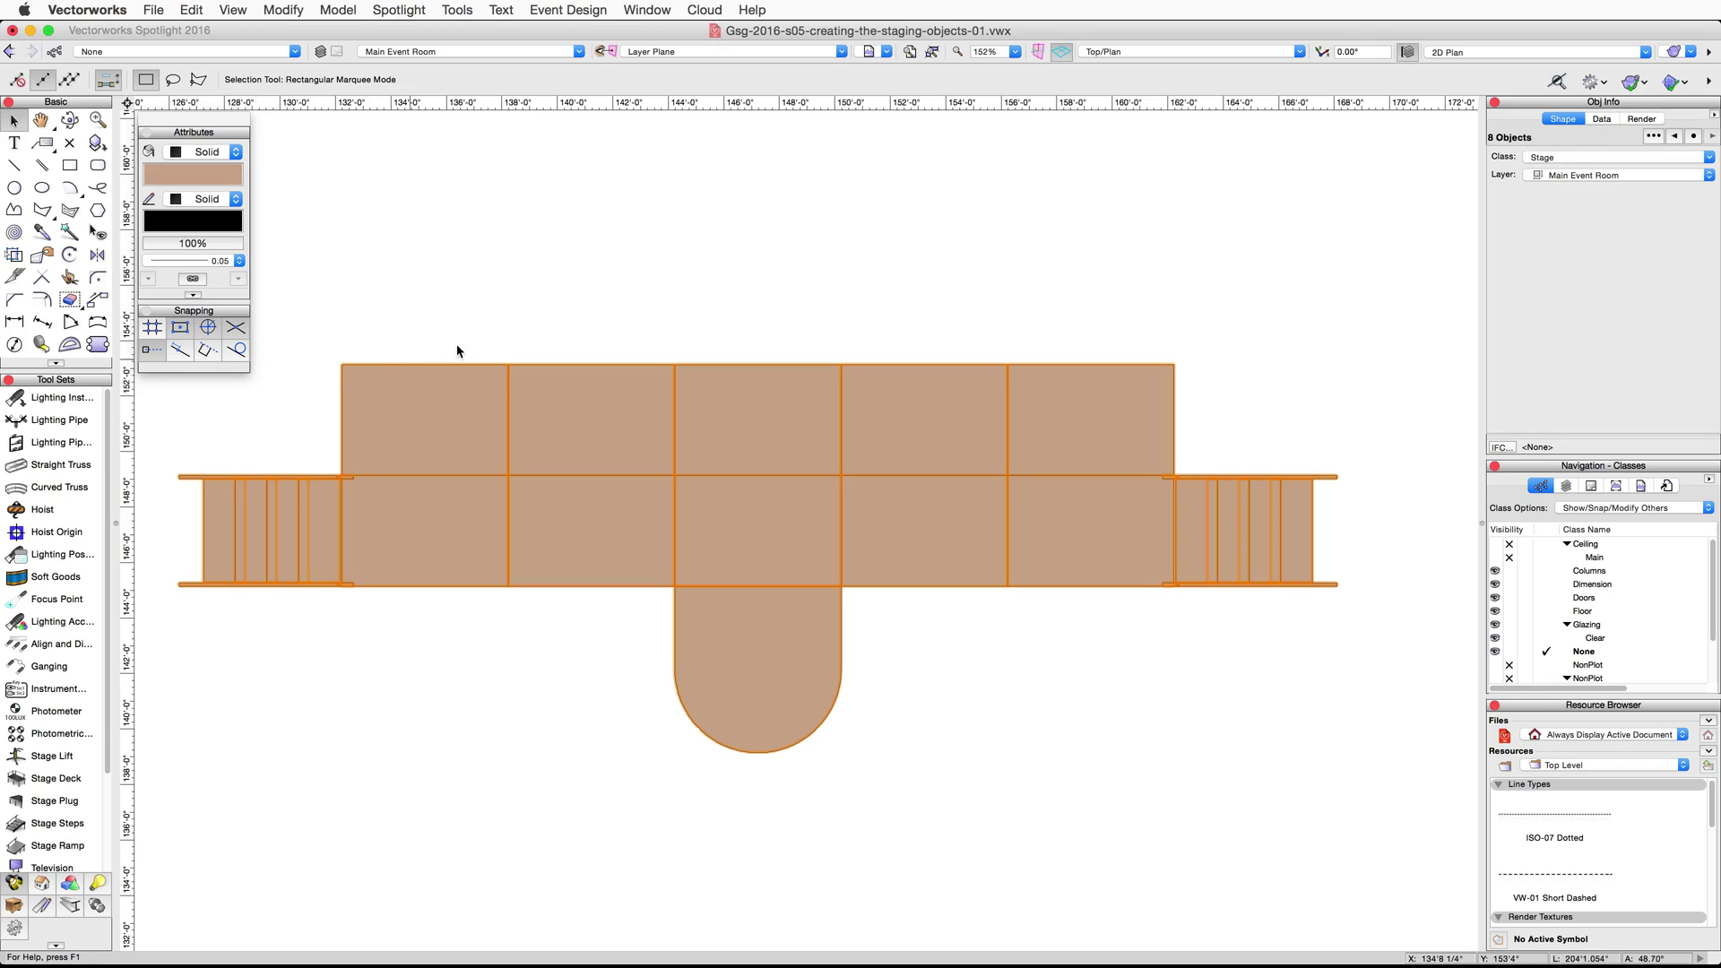
# Switch to the Right Isometric view with OpenGL rendering.
pyautogui.click(1300, 57)
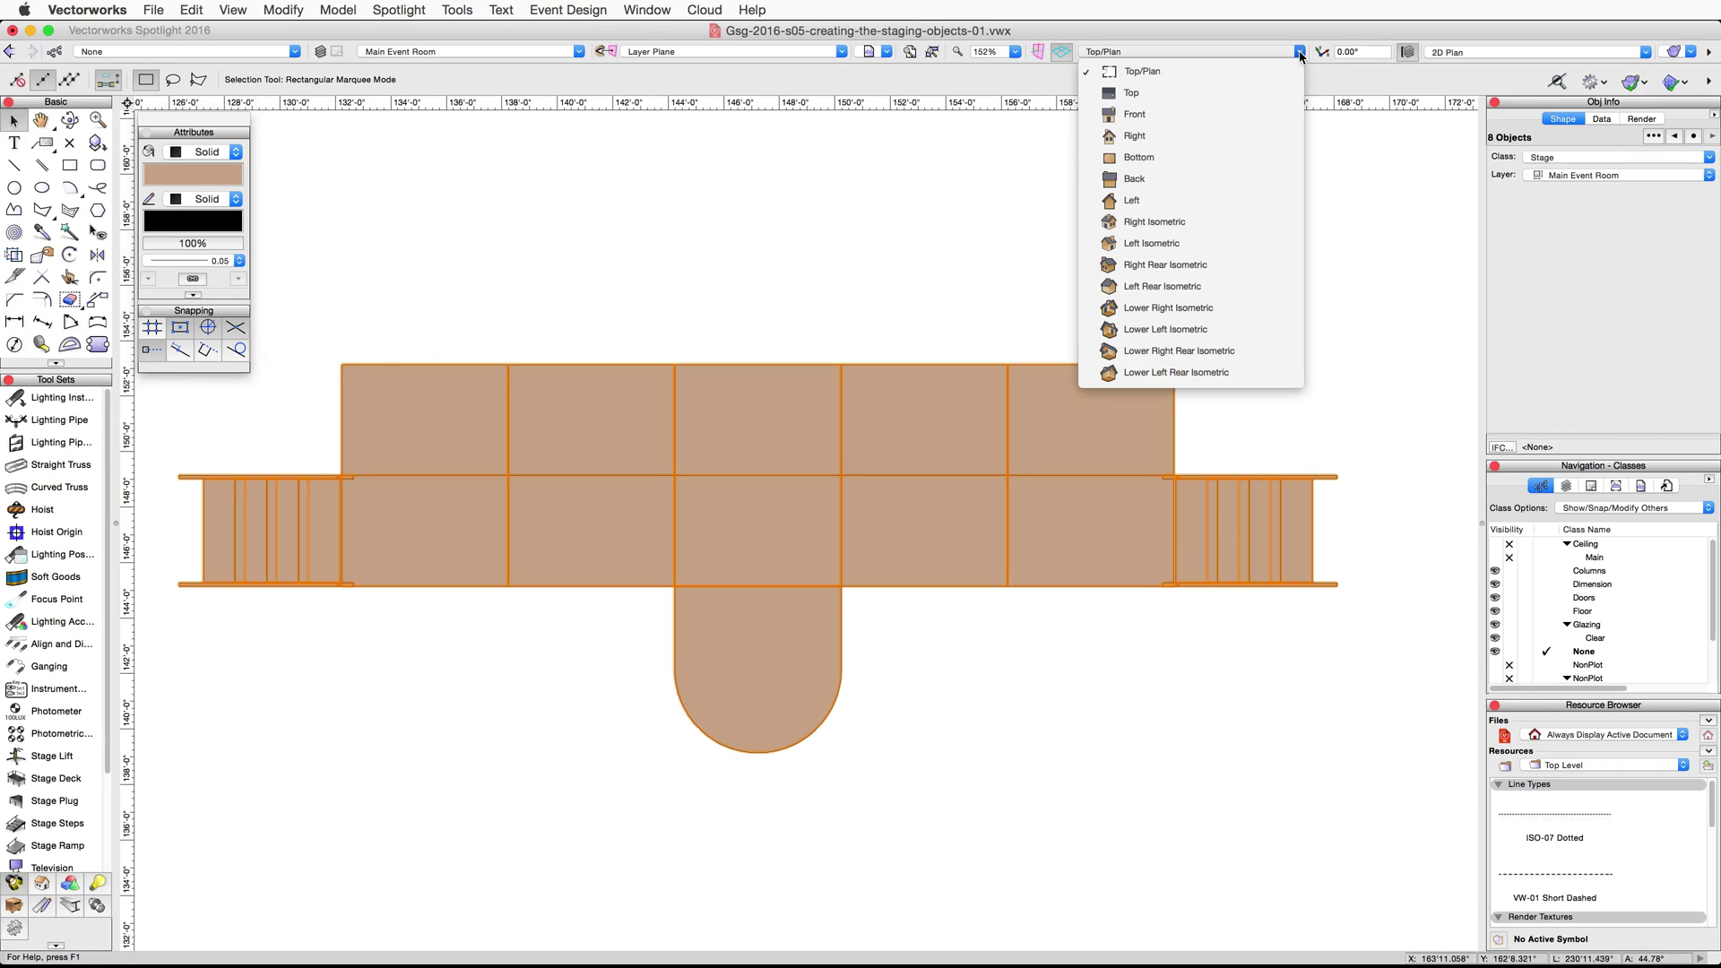
pyautogui.click(1632, 71)
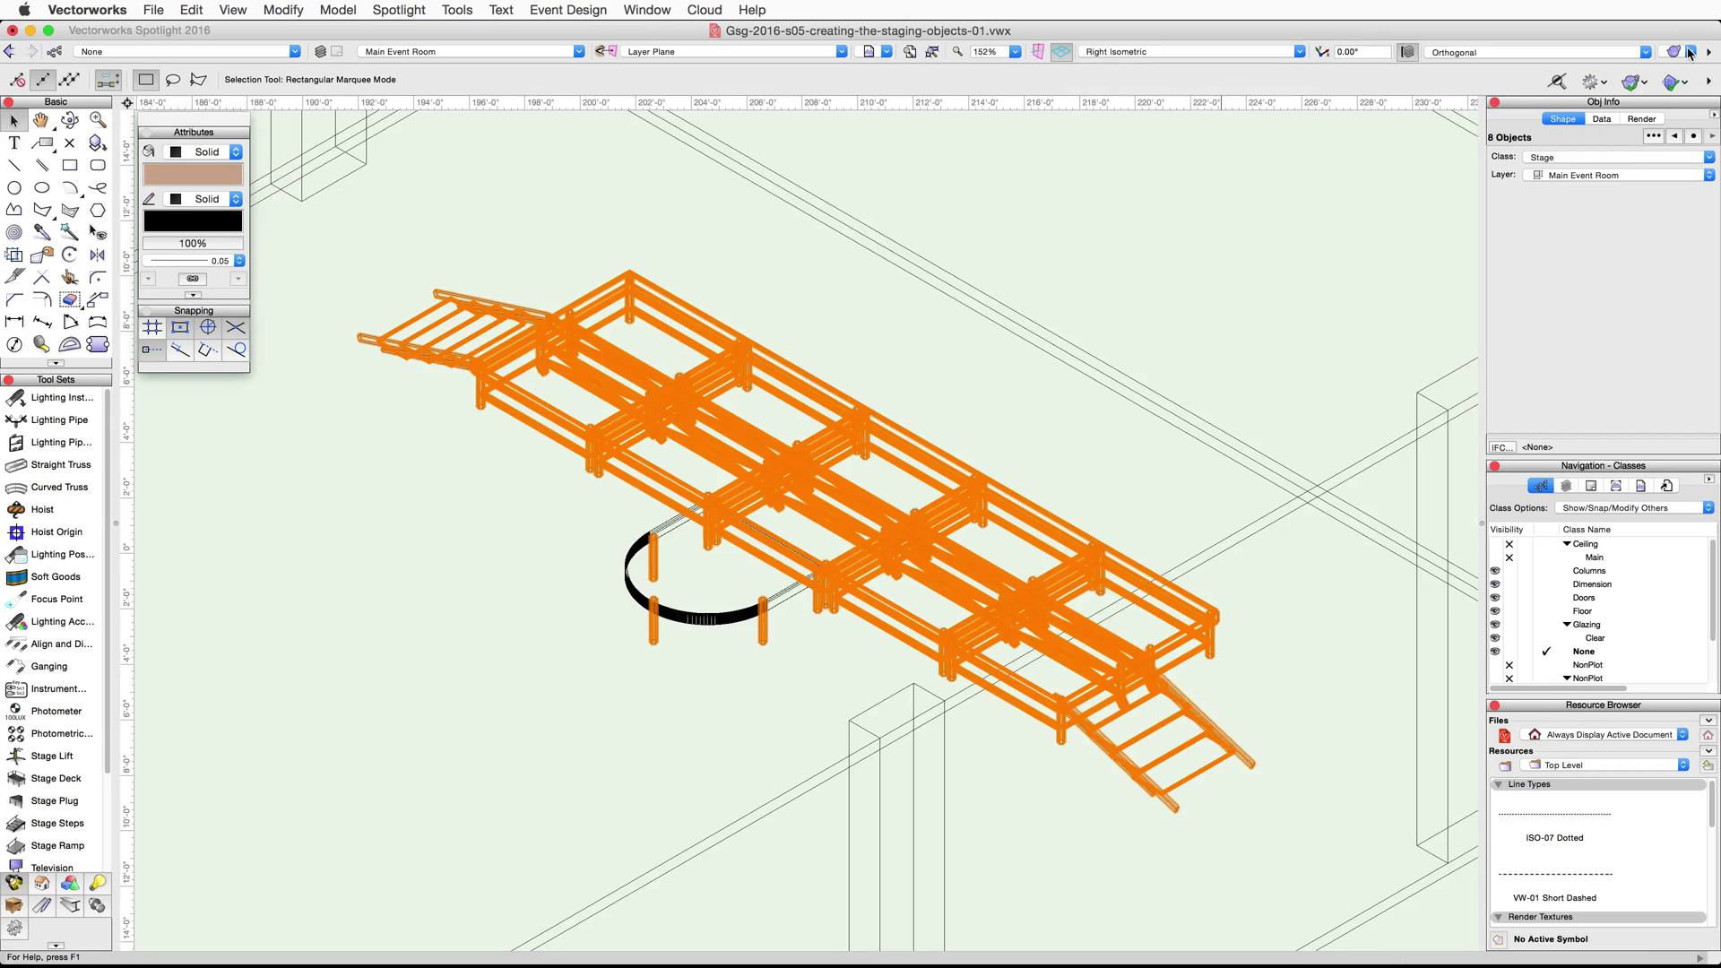
pyautogui.click(1675, 54)
pyautogui.click(1647, 169)
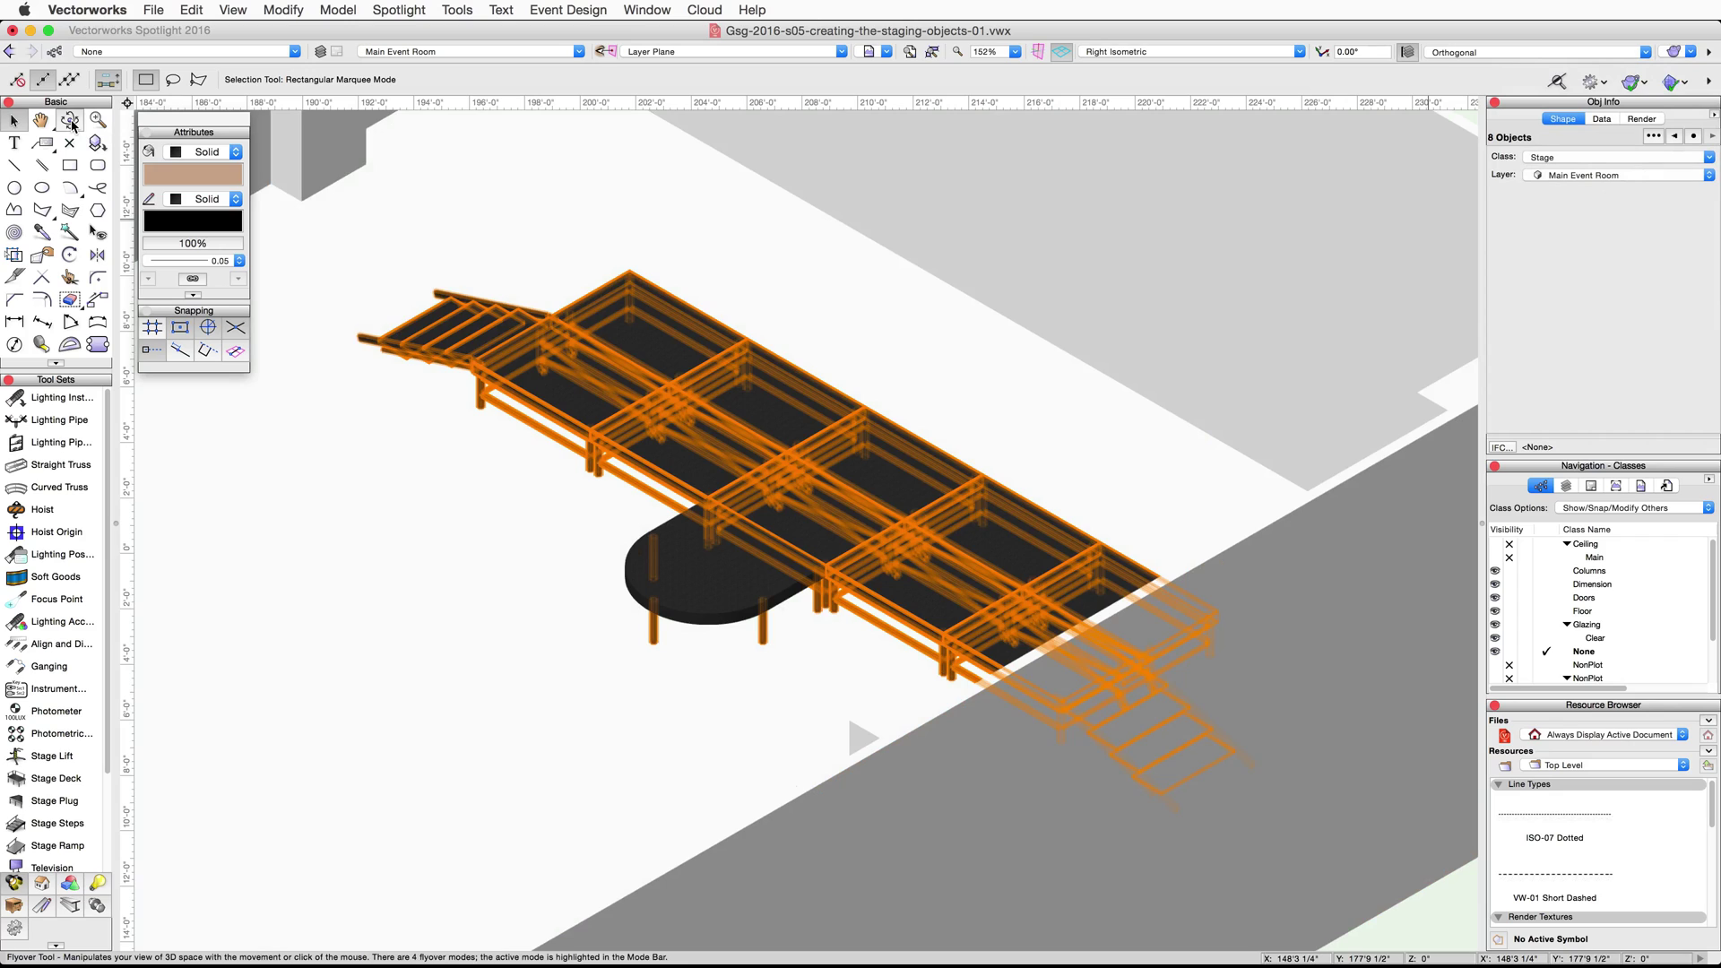
# Orbit with Flyover to view the stage from the front, then clear the selection.
pyautogui.click(70, 120)
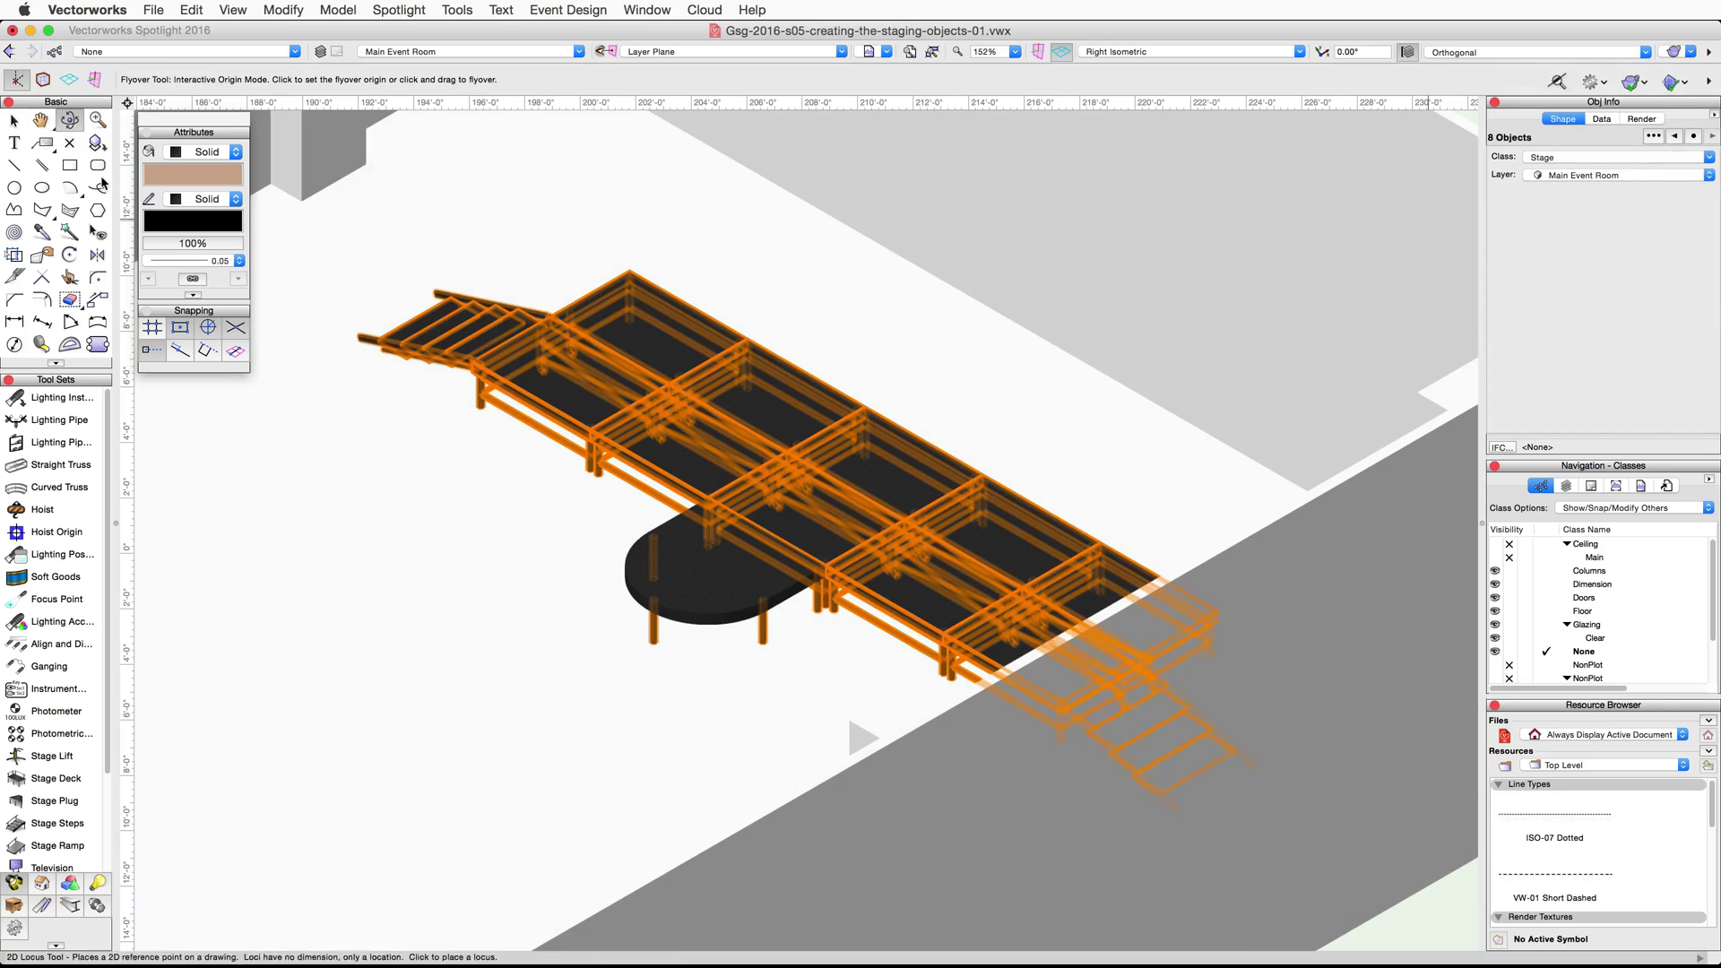
pyautogui.moveTo(669, 688); pyautogui.dragTo(903, 643)
pyautogui.press('h')
pyautogui.press('x')
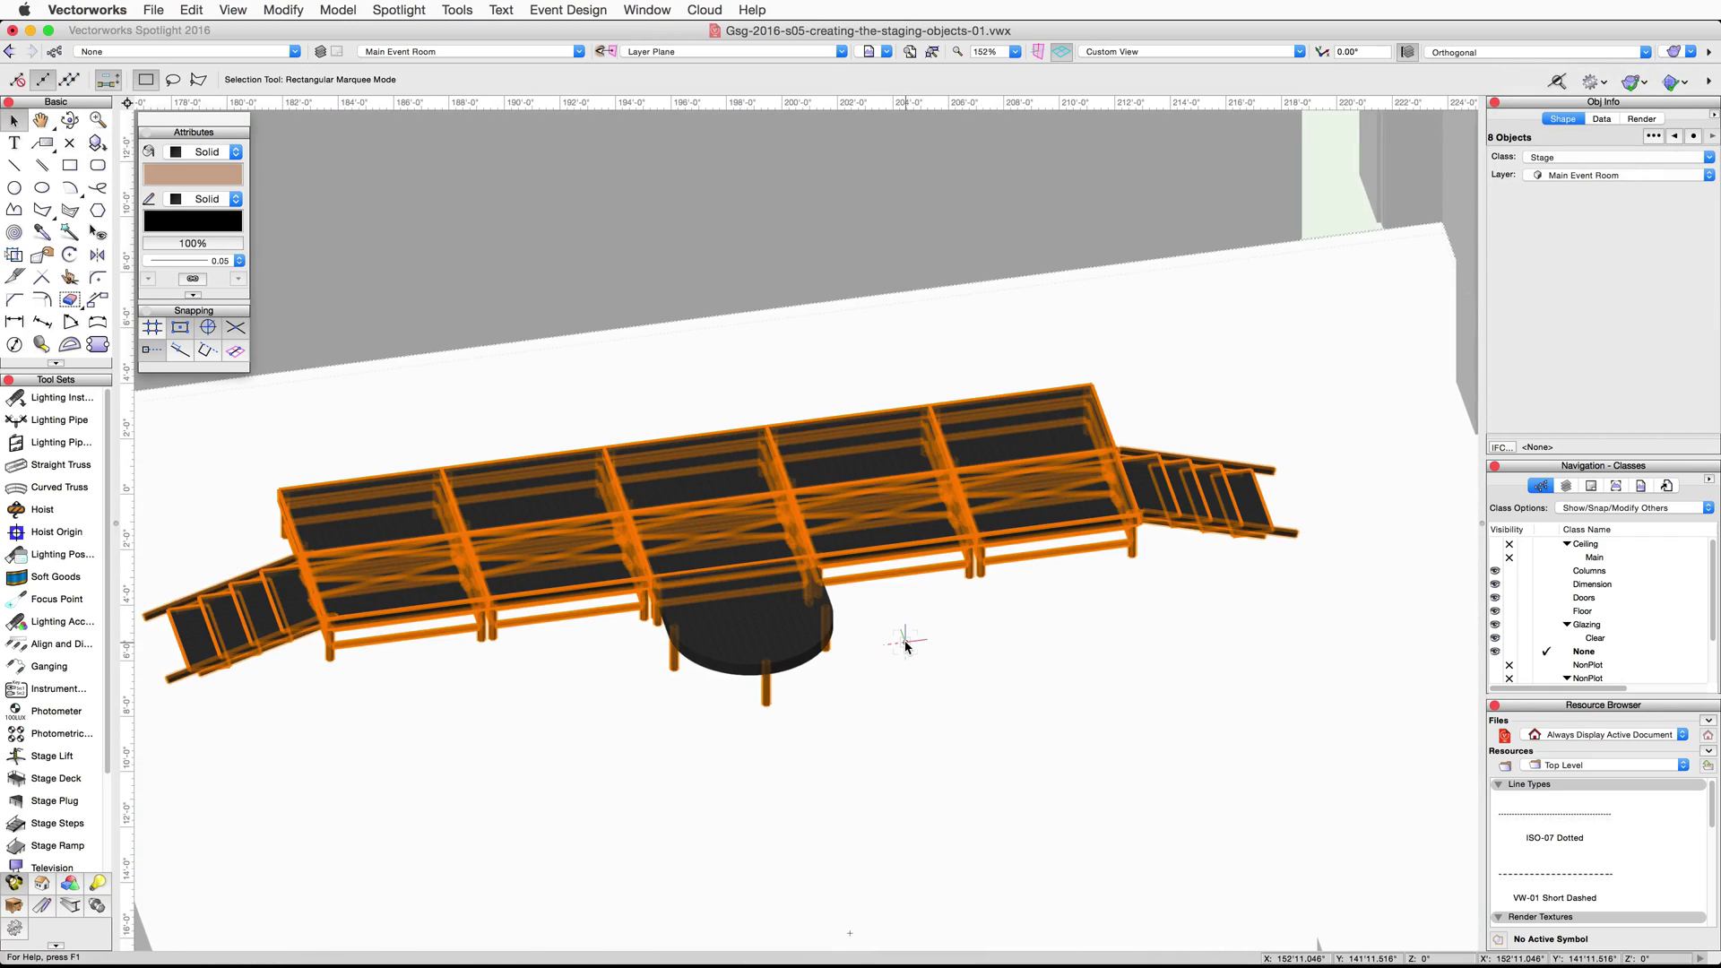
pyautogui.click(905, 643)
# Select the five rectangular stage decks.
pyautogui.click(1049, 517)
pyautogui.keyDown('shift'); pyautogui.click(883, 519); pyautogui.keyUp('shift')
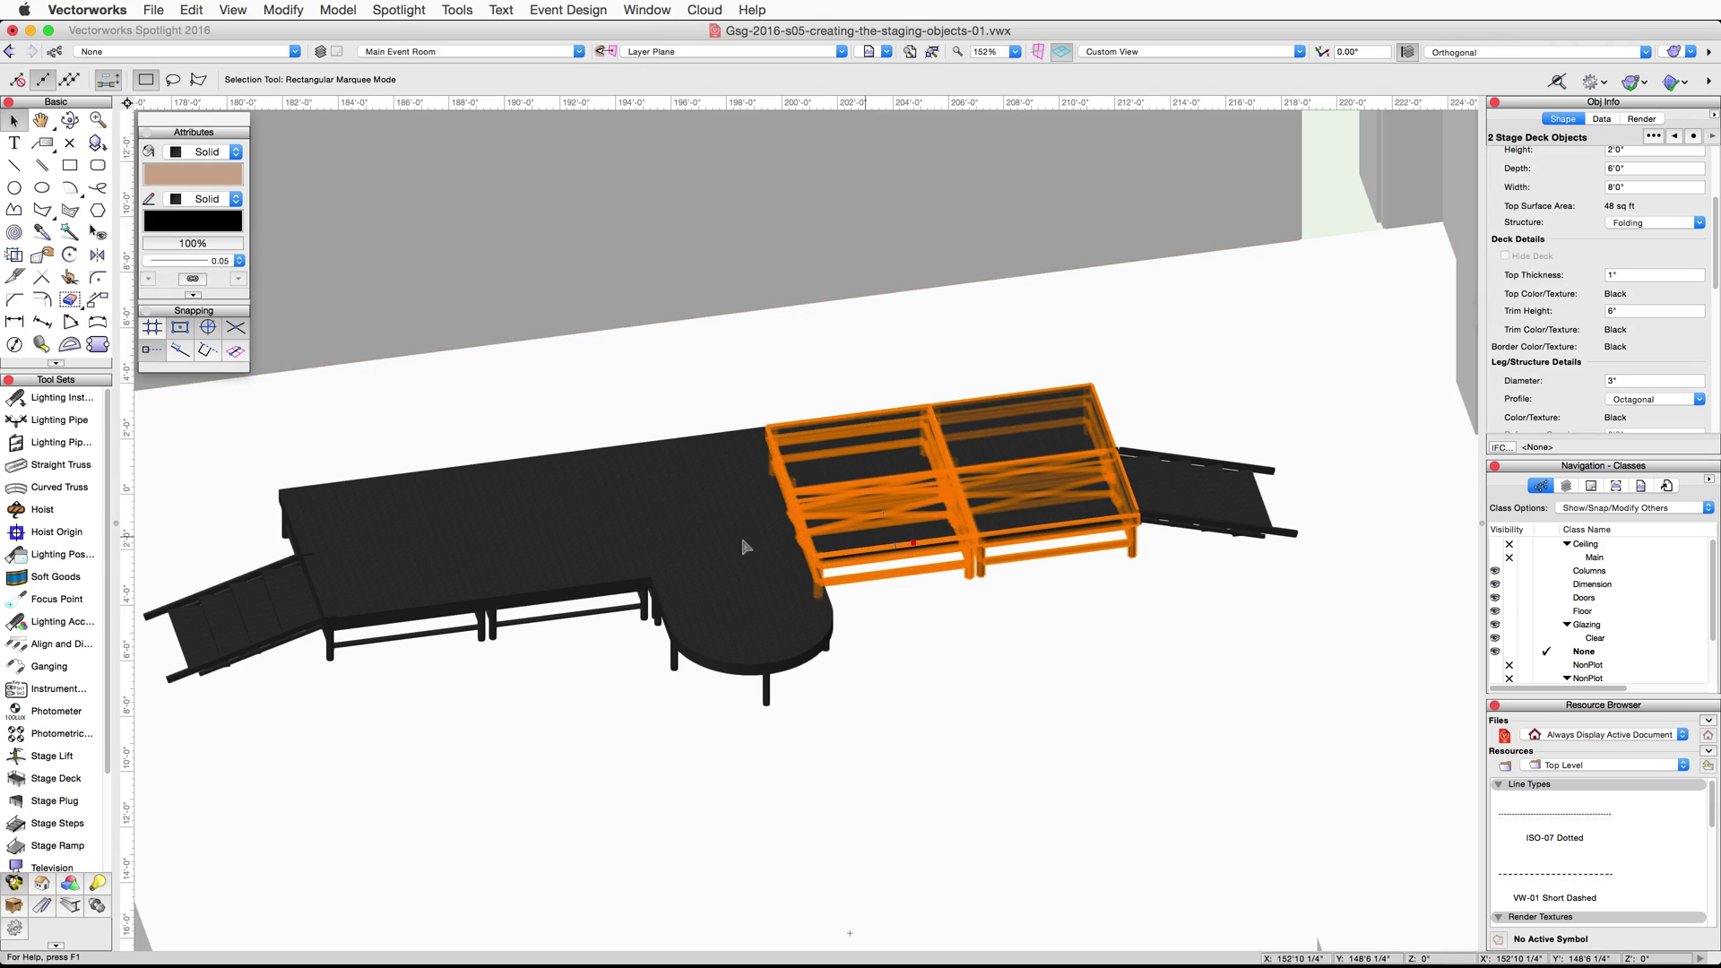
pyautogui.keyDown('shift'); pyautogui.click(571, 541); pyautogui.keyUp('shift')
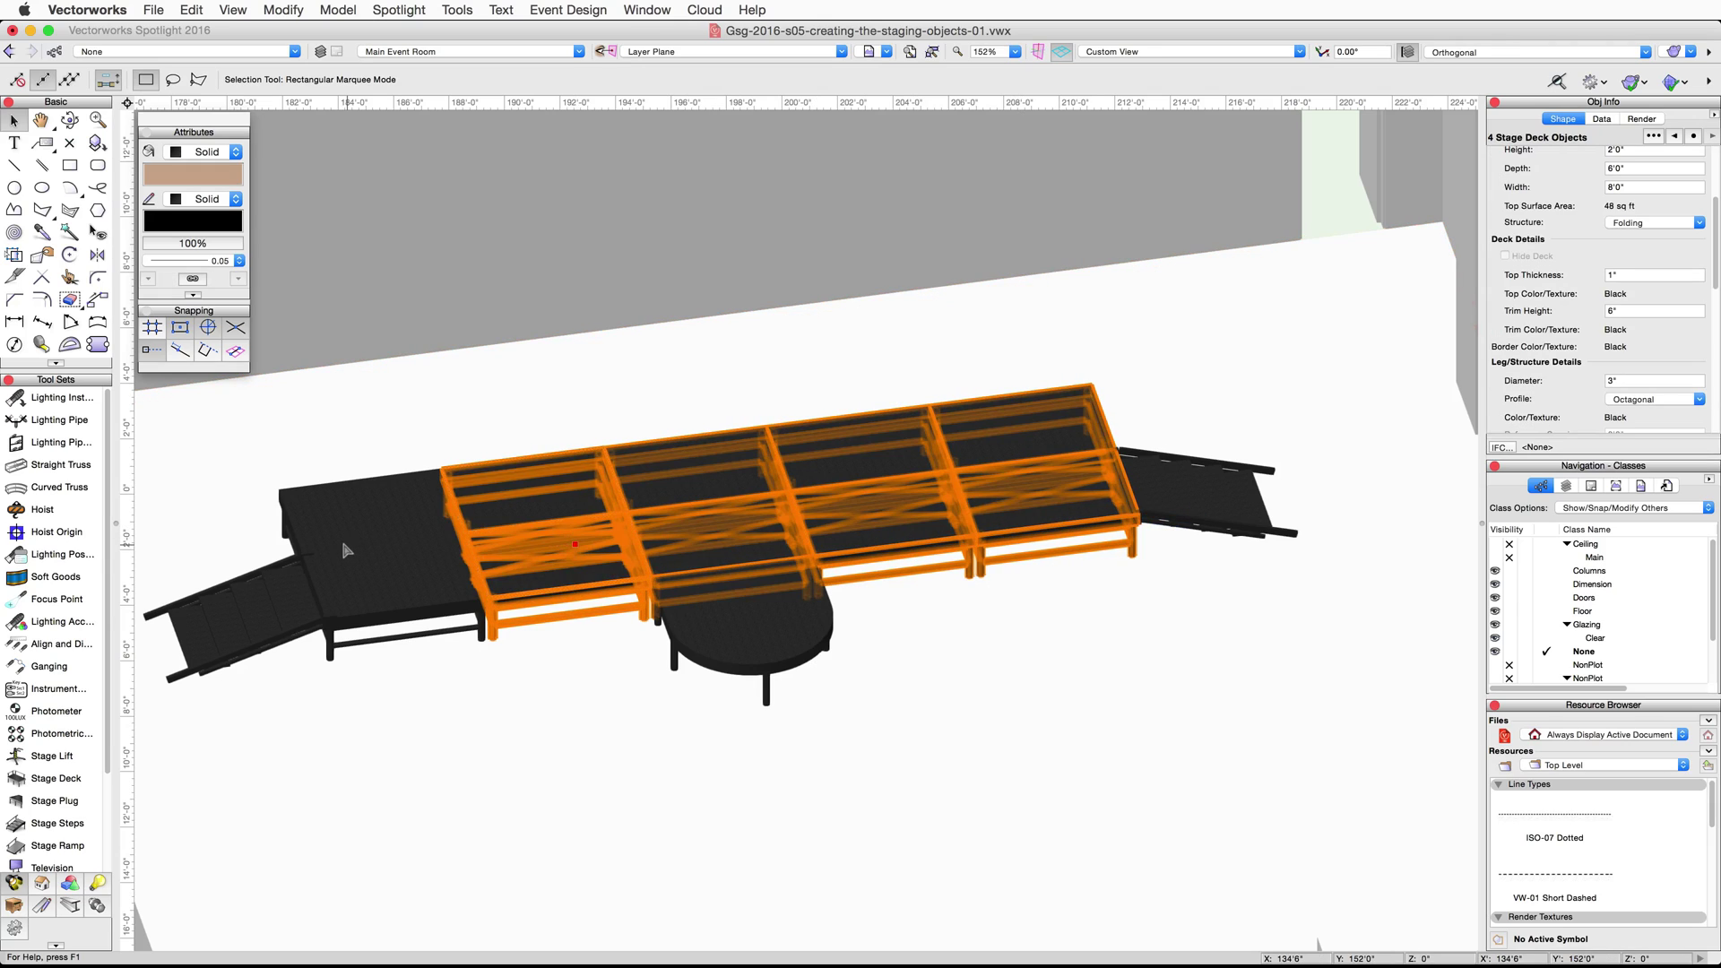
pyautogui.keyDown('shift'); pyautogui.click(371, 572); pyautogui.keyUp('shift')
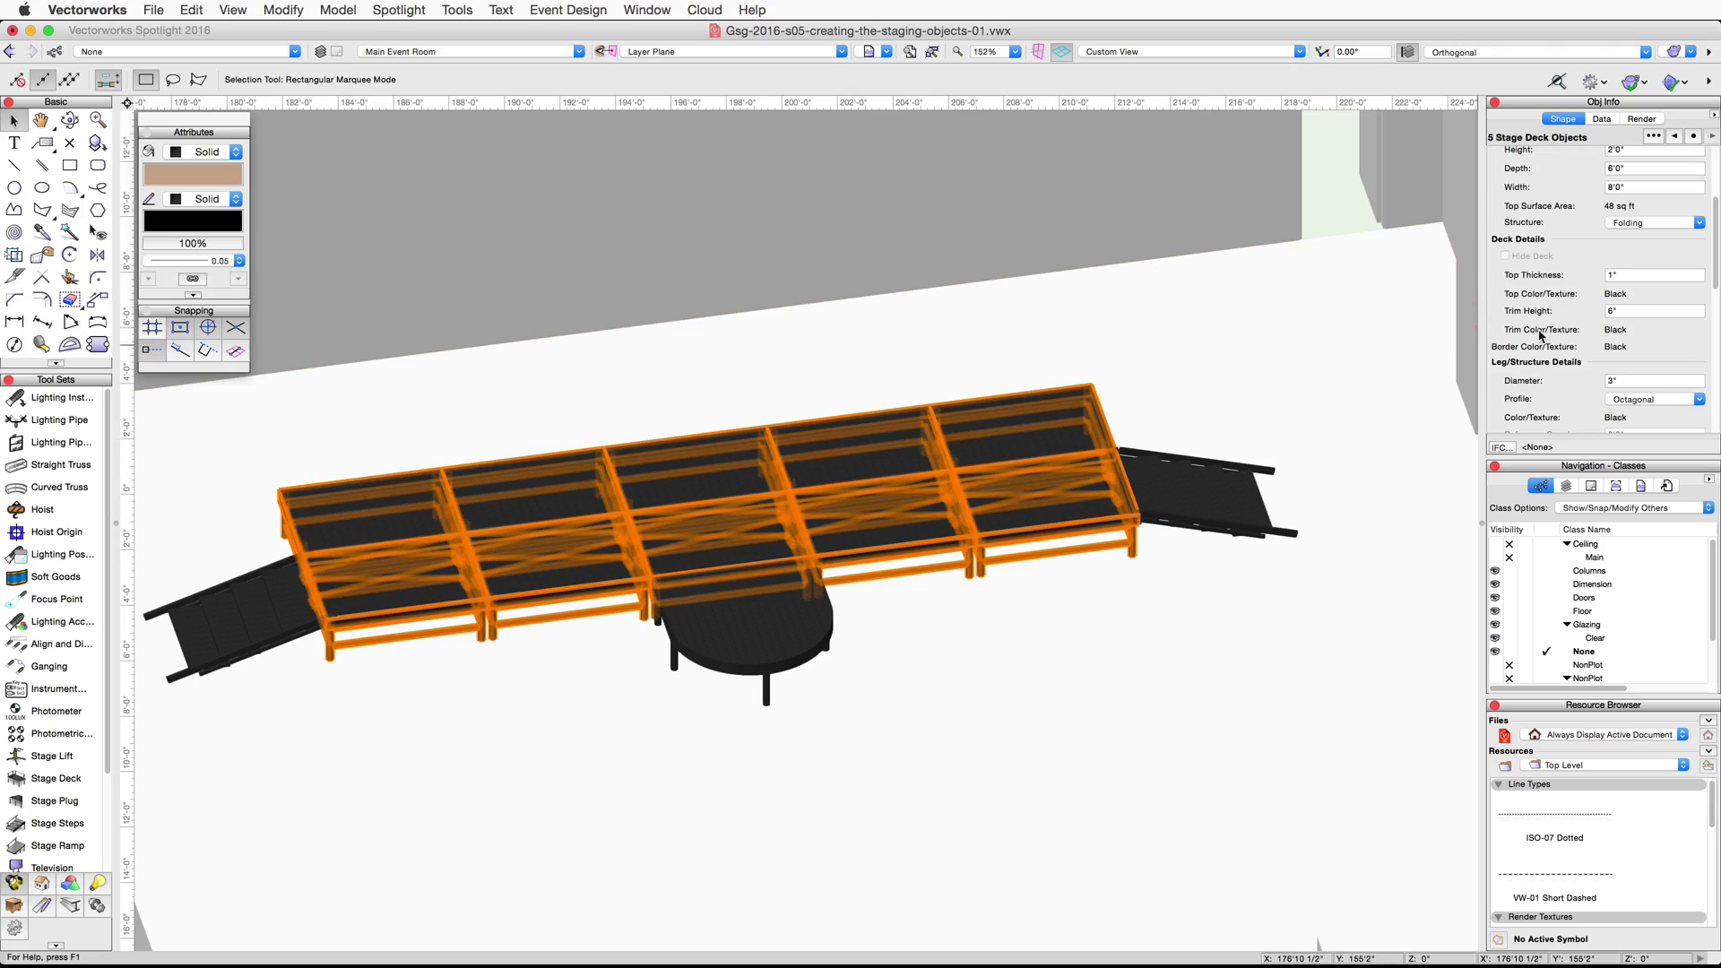
# Set the decks' Top Color to the Floor Pine RT custom texture in 3D Options.
pyautogui.scroll(-10, 1568, 335)
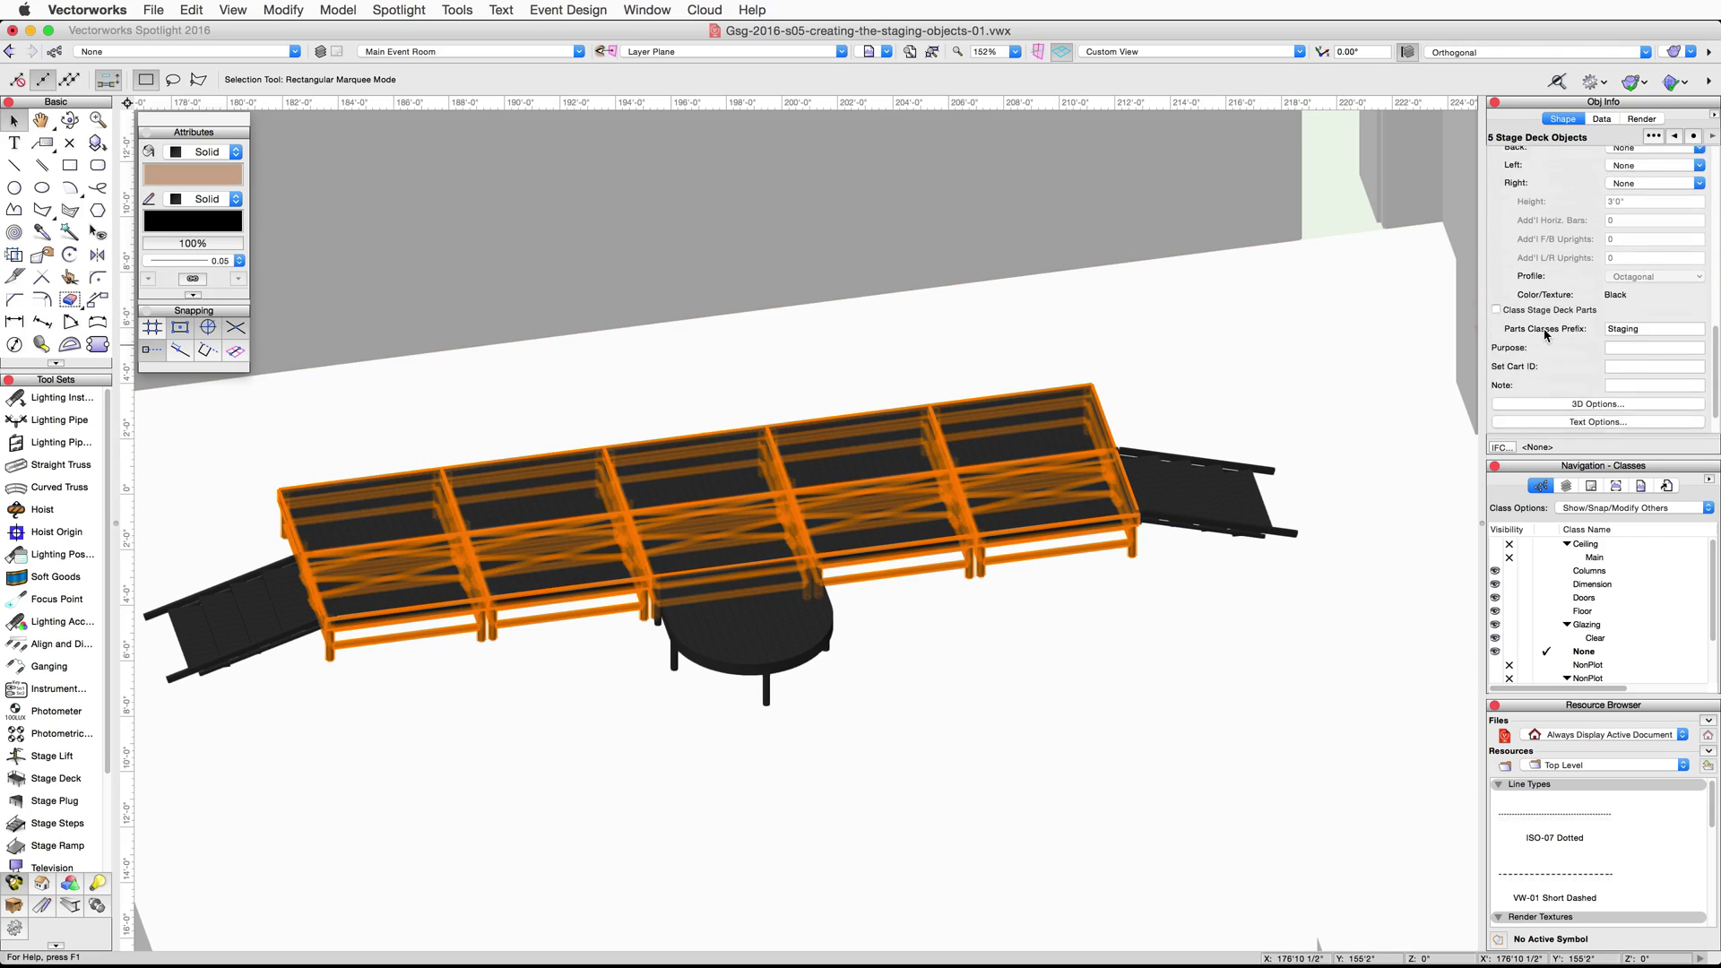
pyautogui.click(1592, 382)
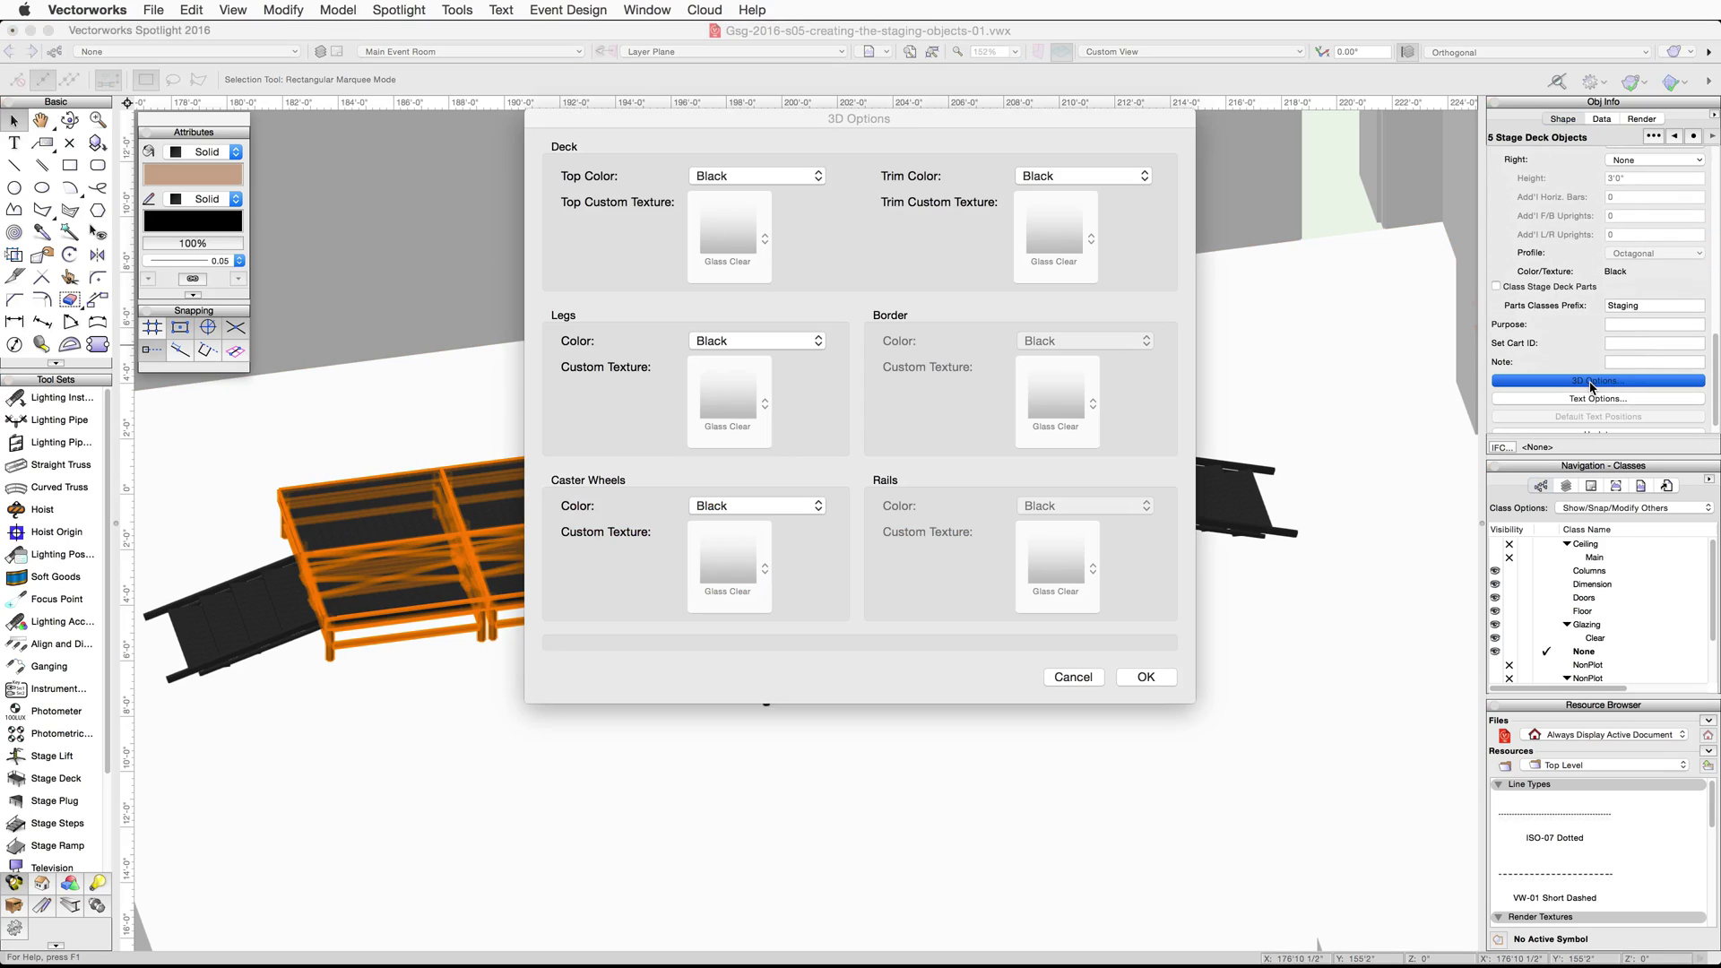
pyautogui.click(790, 177)
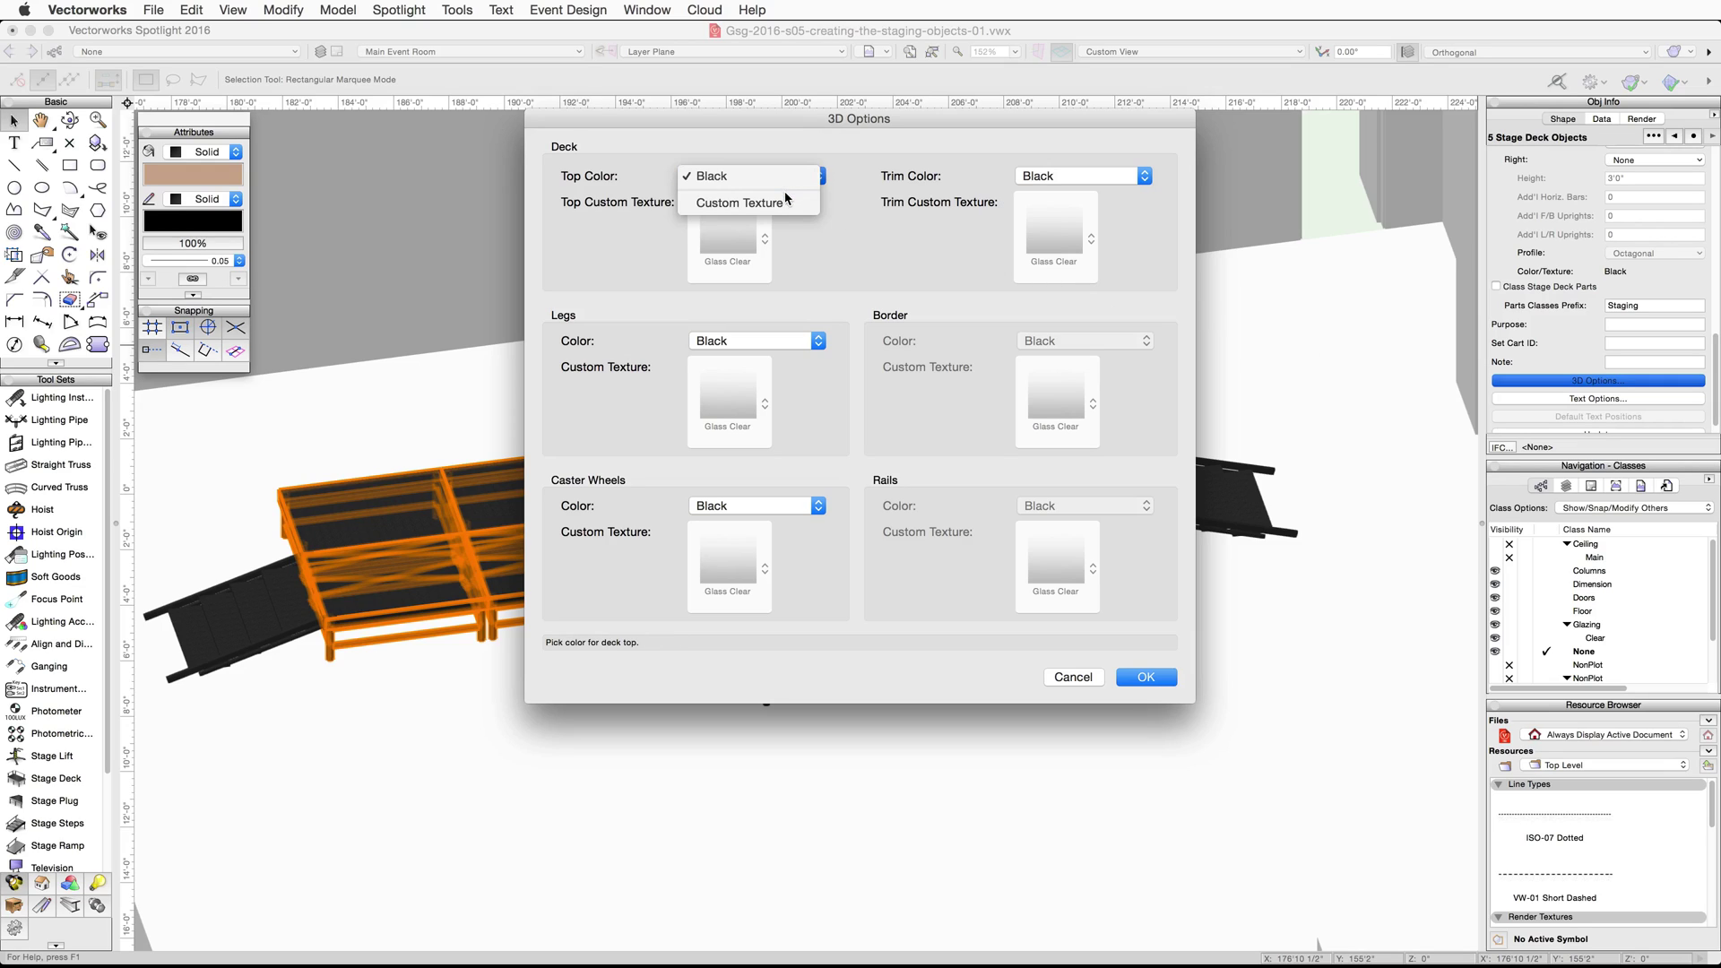
pyautogui.click(792, 203)
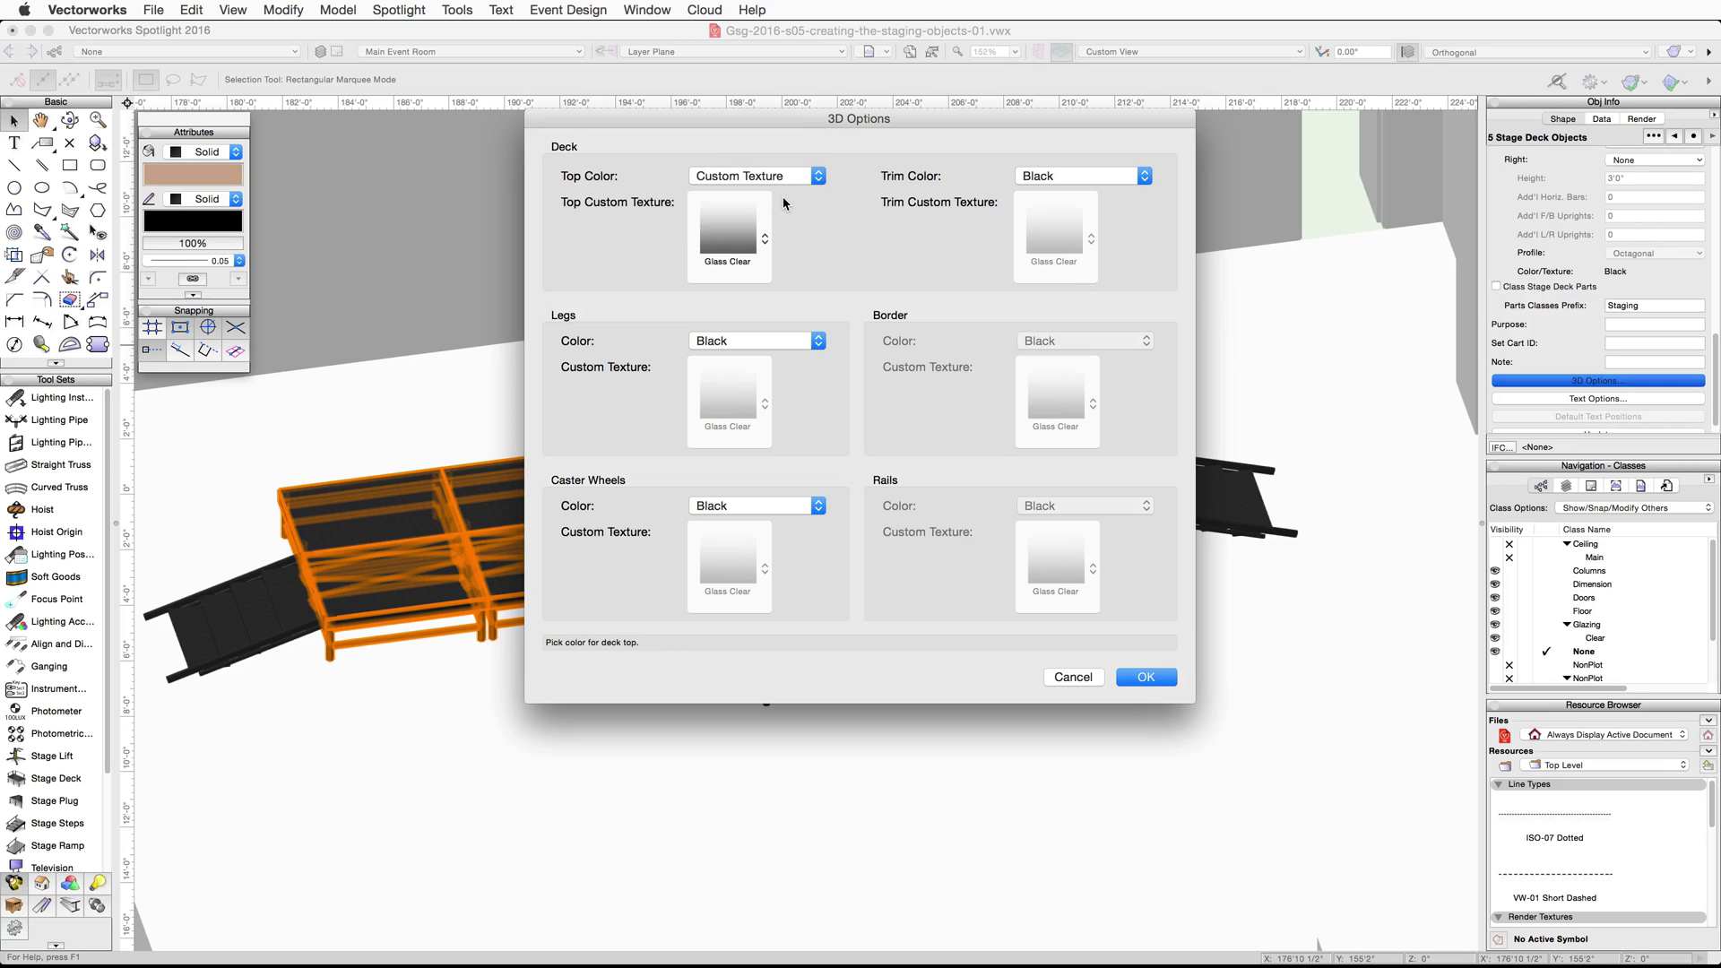
pyautogui.click(724, 230)
pyautogui.scroll(-5, 914, 609)
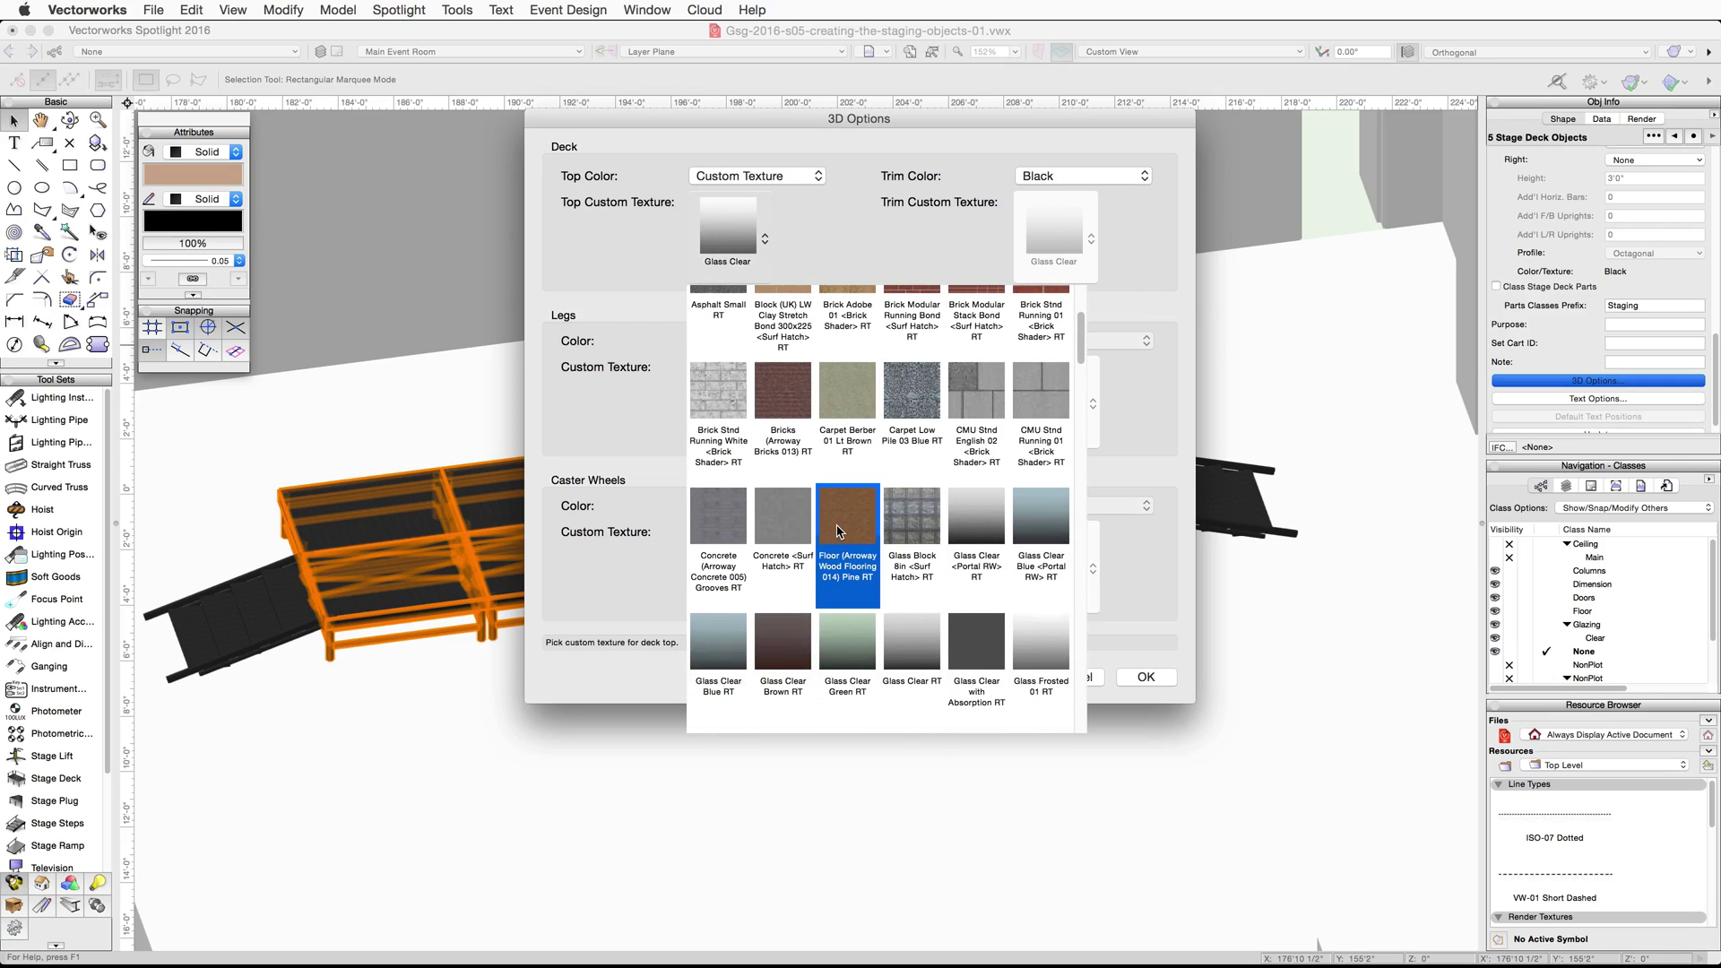
pyautogui.click(840, 531)
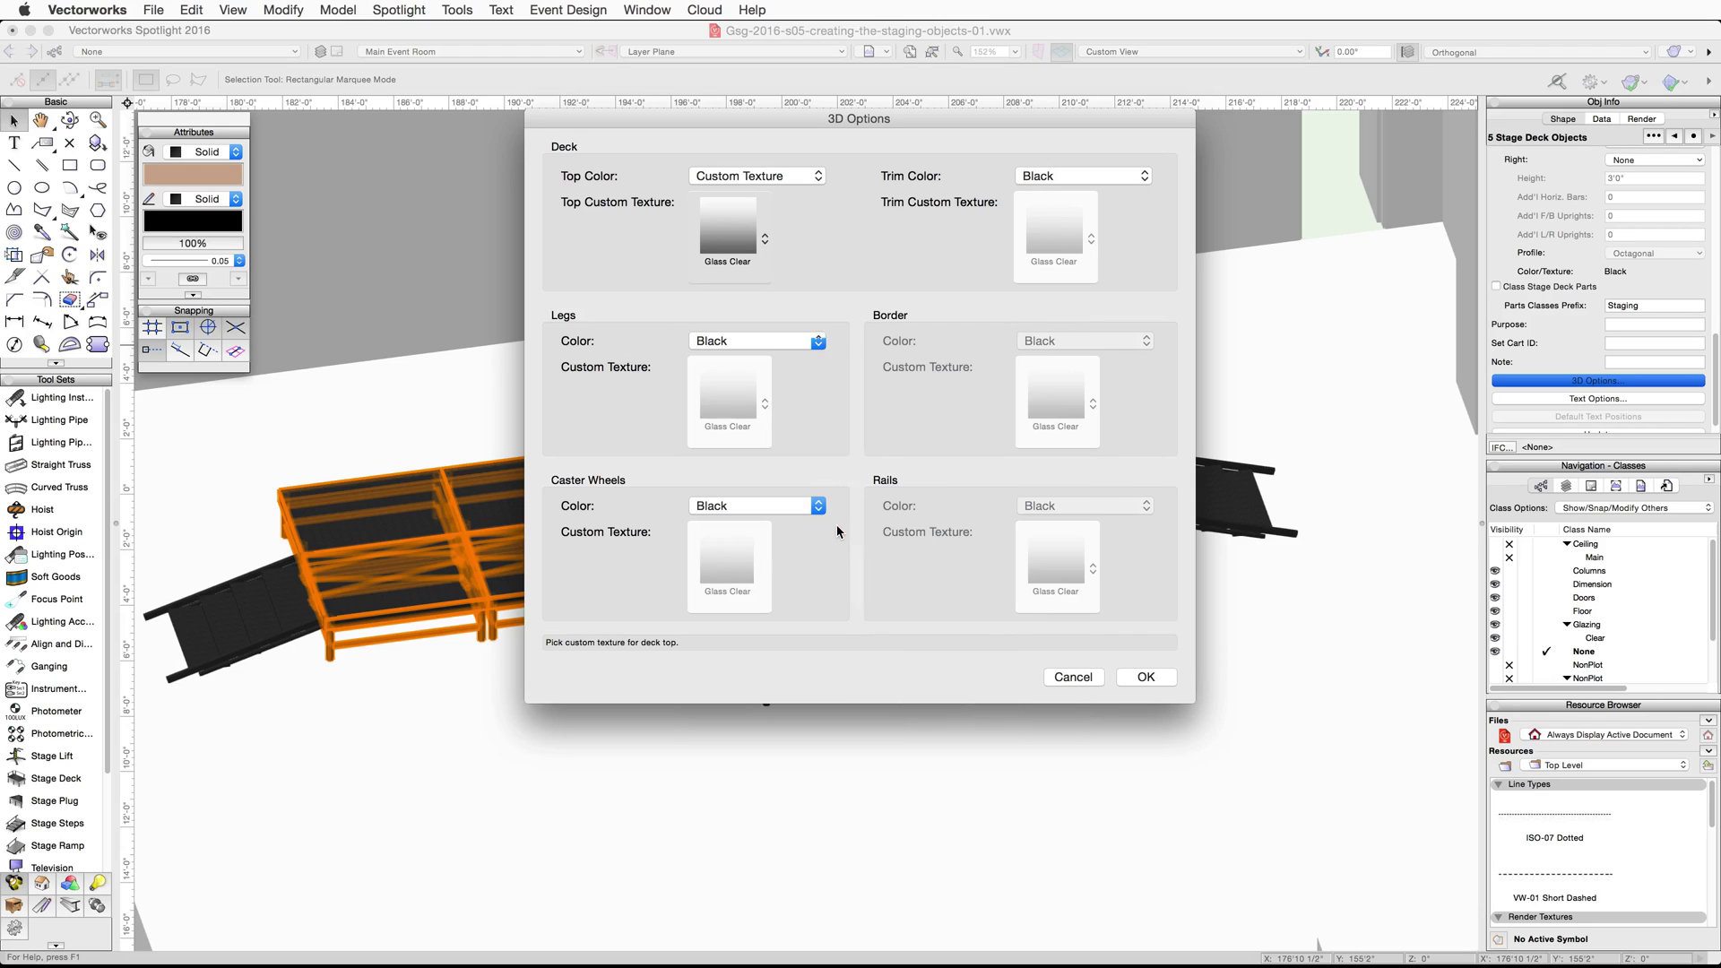
pyautogui.click(1146, 677)
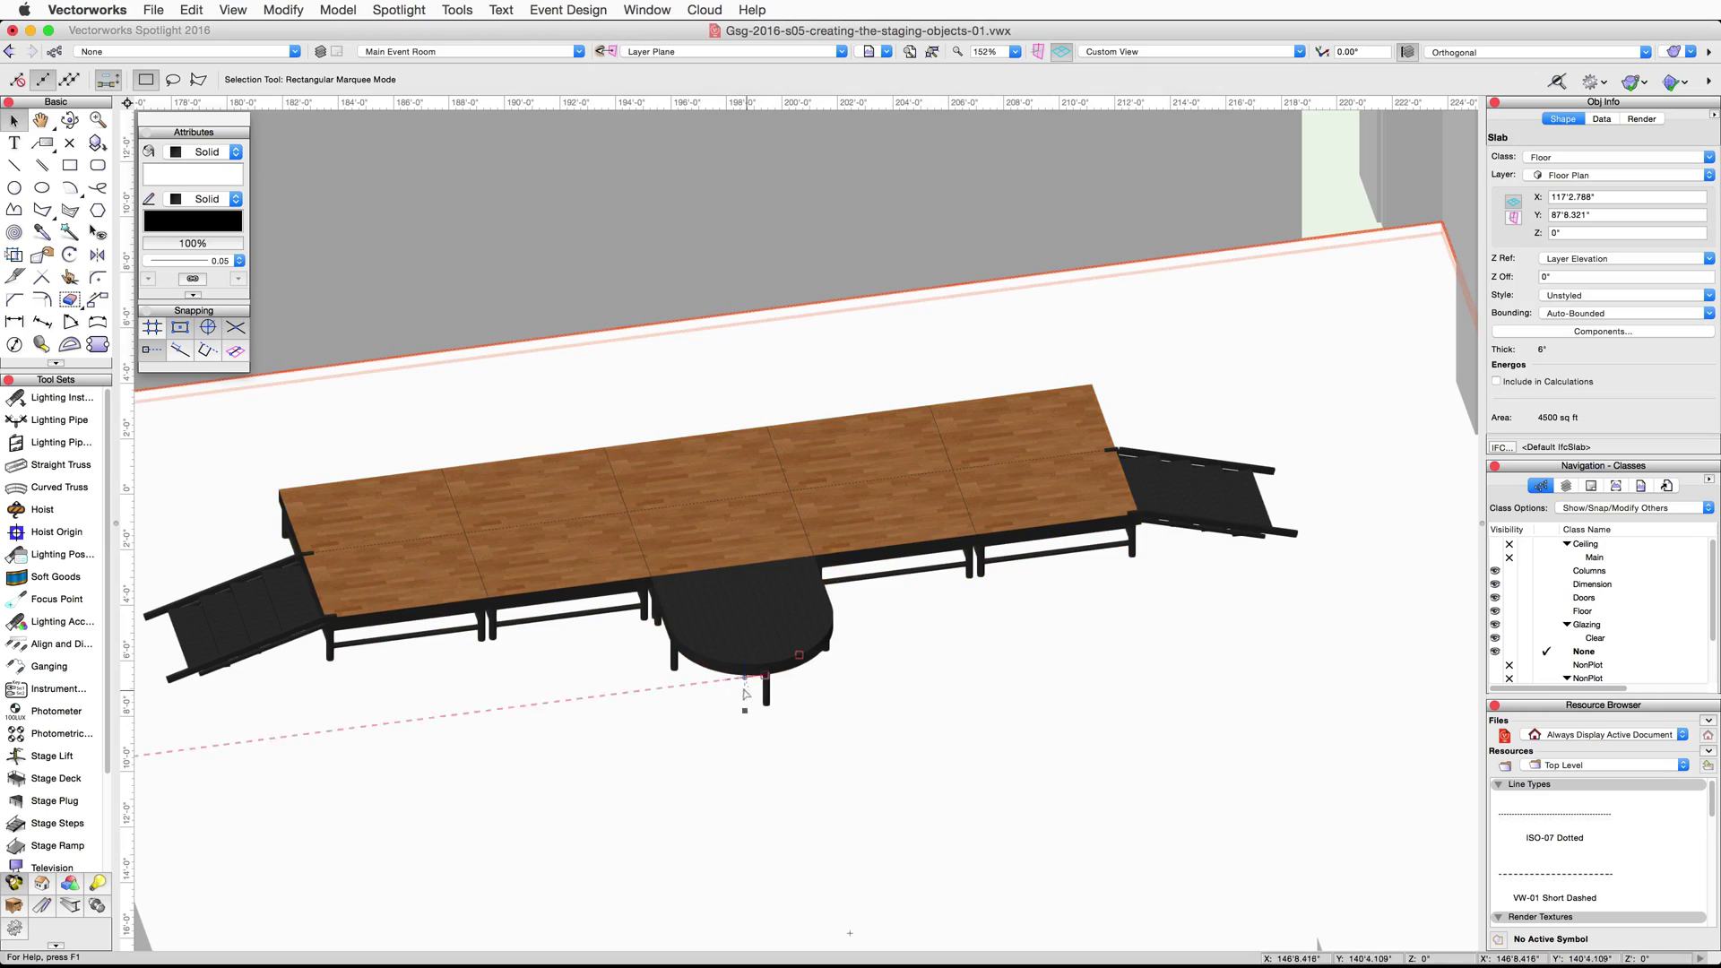
# Set the rounded plug's Top Color to the pine wood custom texture.
pyautogui.scroll(-5, 1568, 296)
pyautogui.click(1542, 369)
pyautogui.click(784, 176)
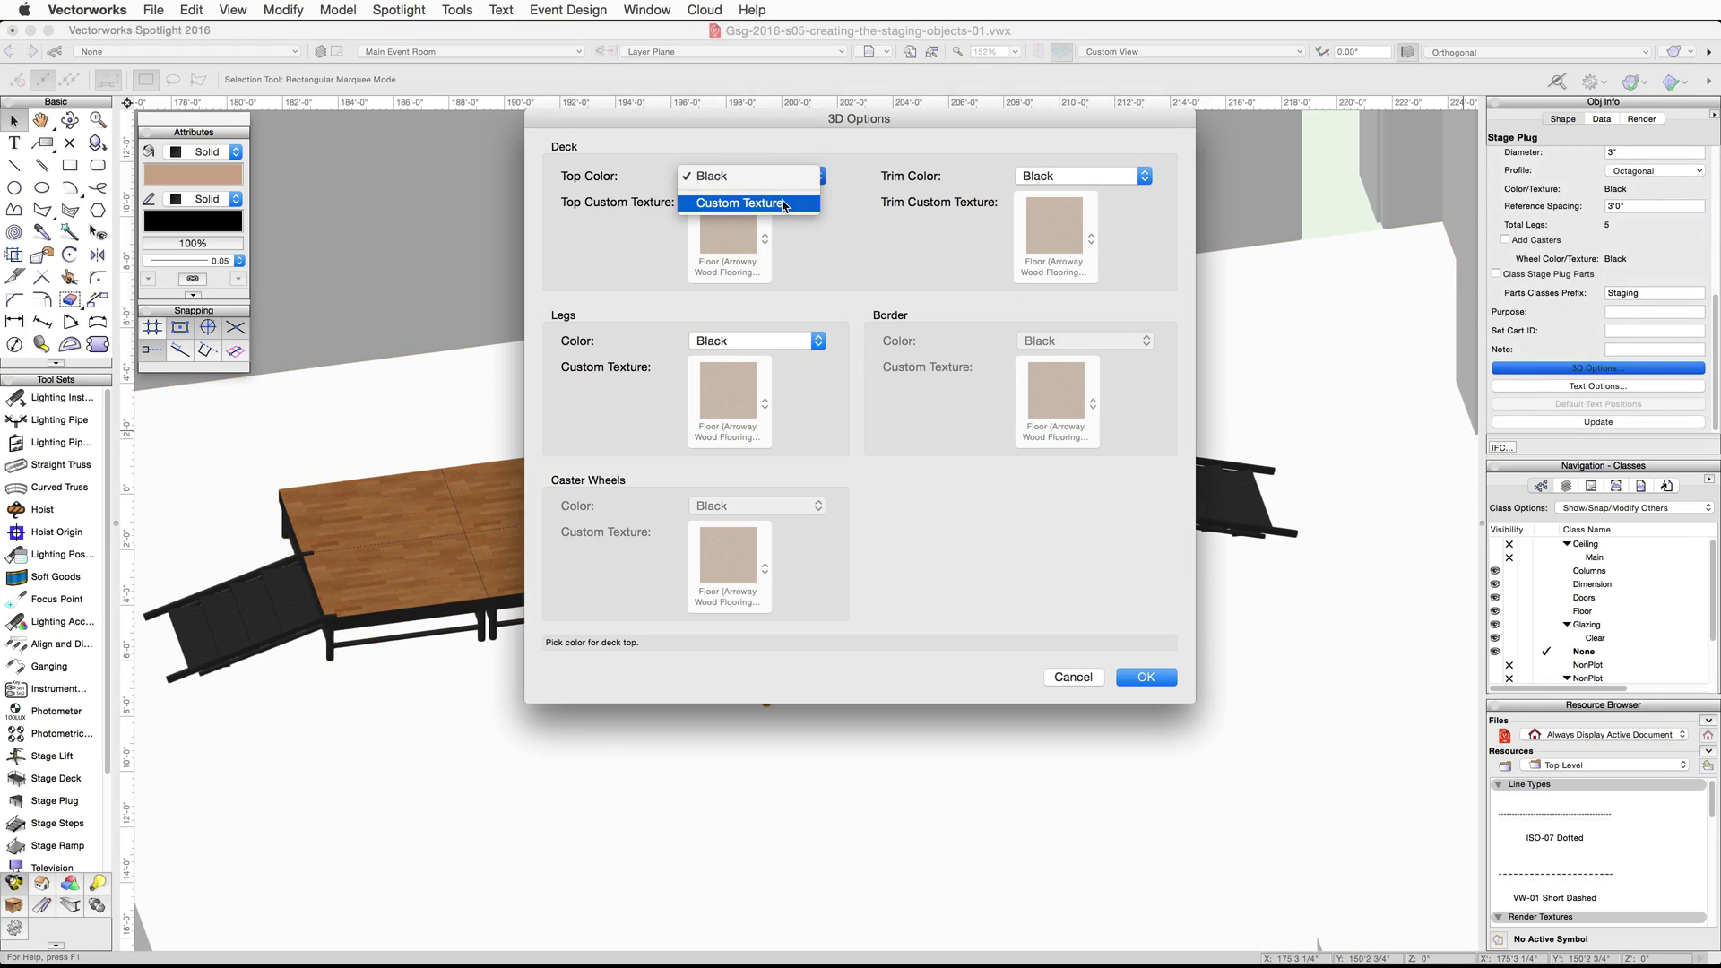
pyautogui.click(782, 199)
pyautogui.click(1145, 677)
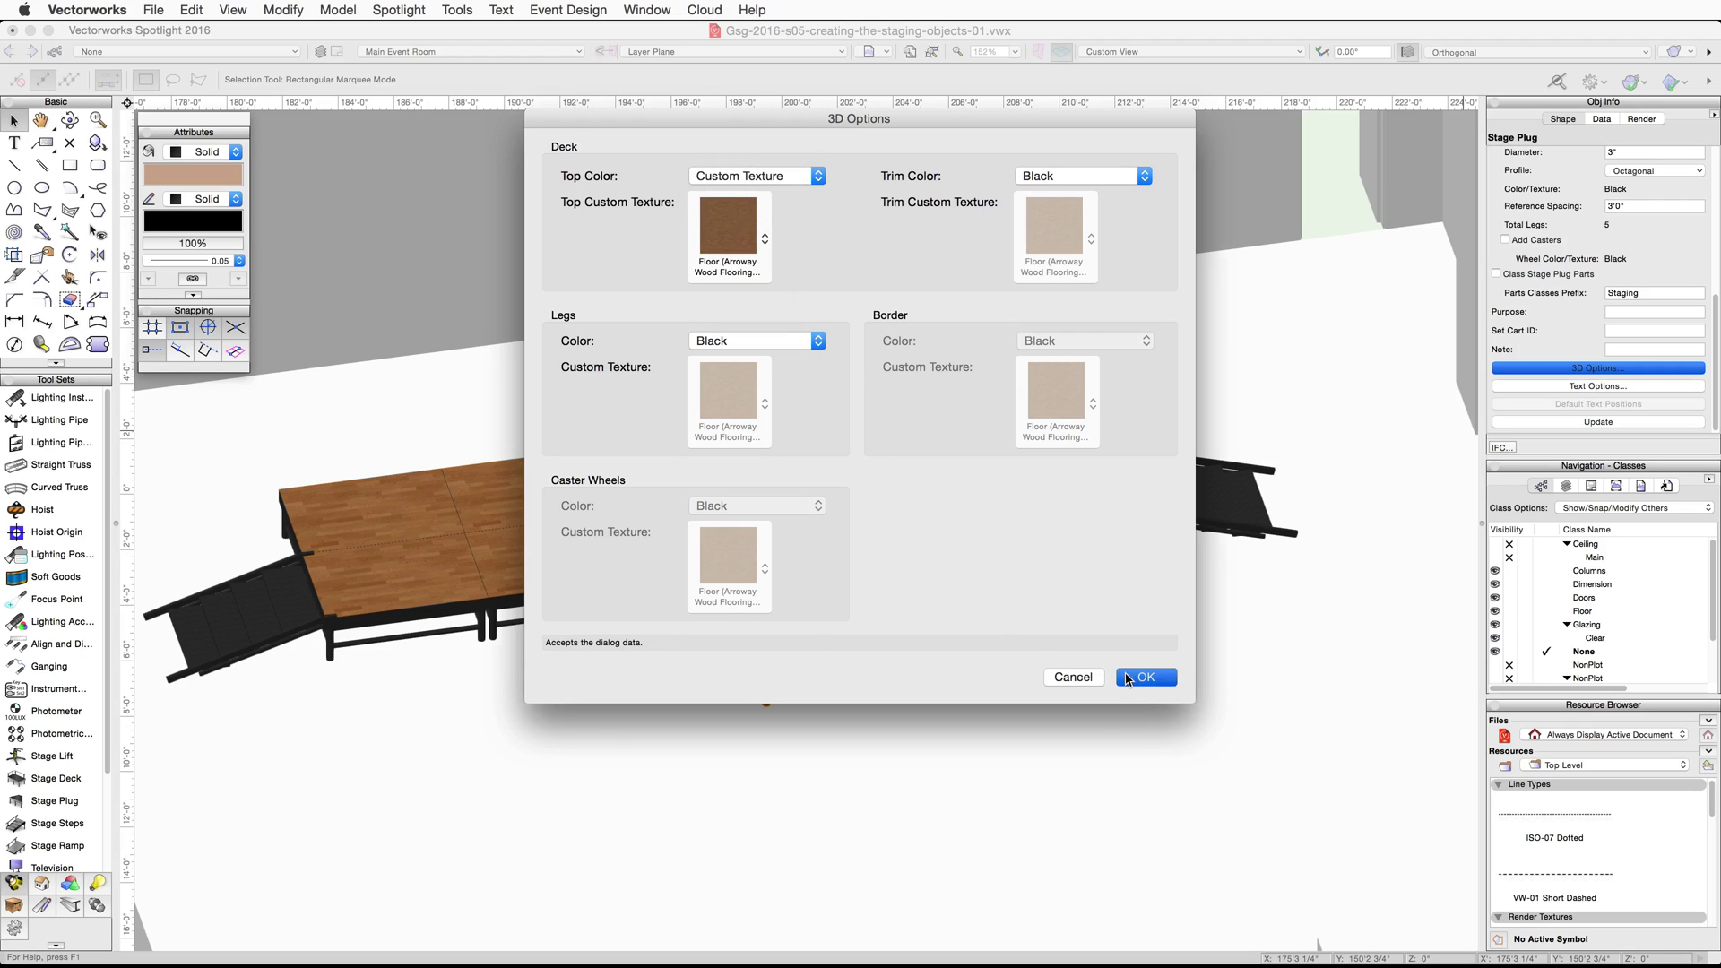
# Select both sets of stage steps and set their Tread Color to the wood custom texture.
pyautogui.click(1192, 511)
pyautogui.keyDown('shift'); pyautogui.click(256, 609); pyautogui.keyUp('shift')
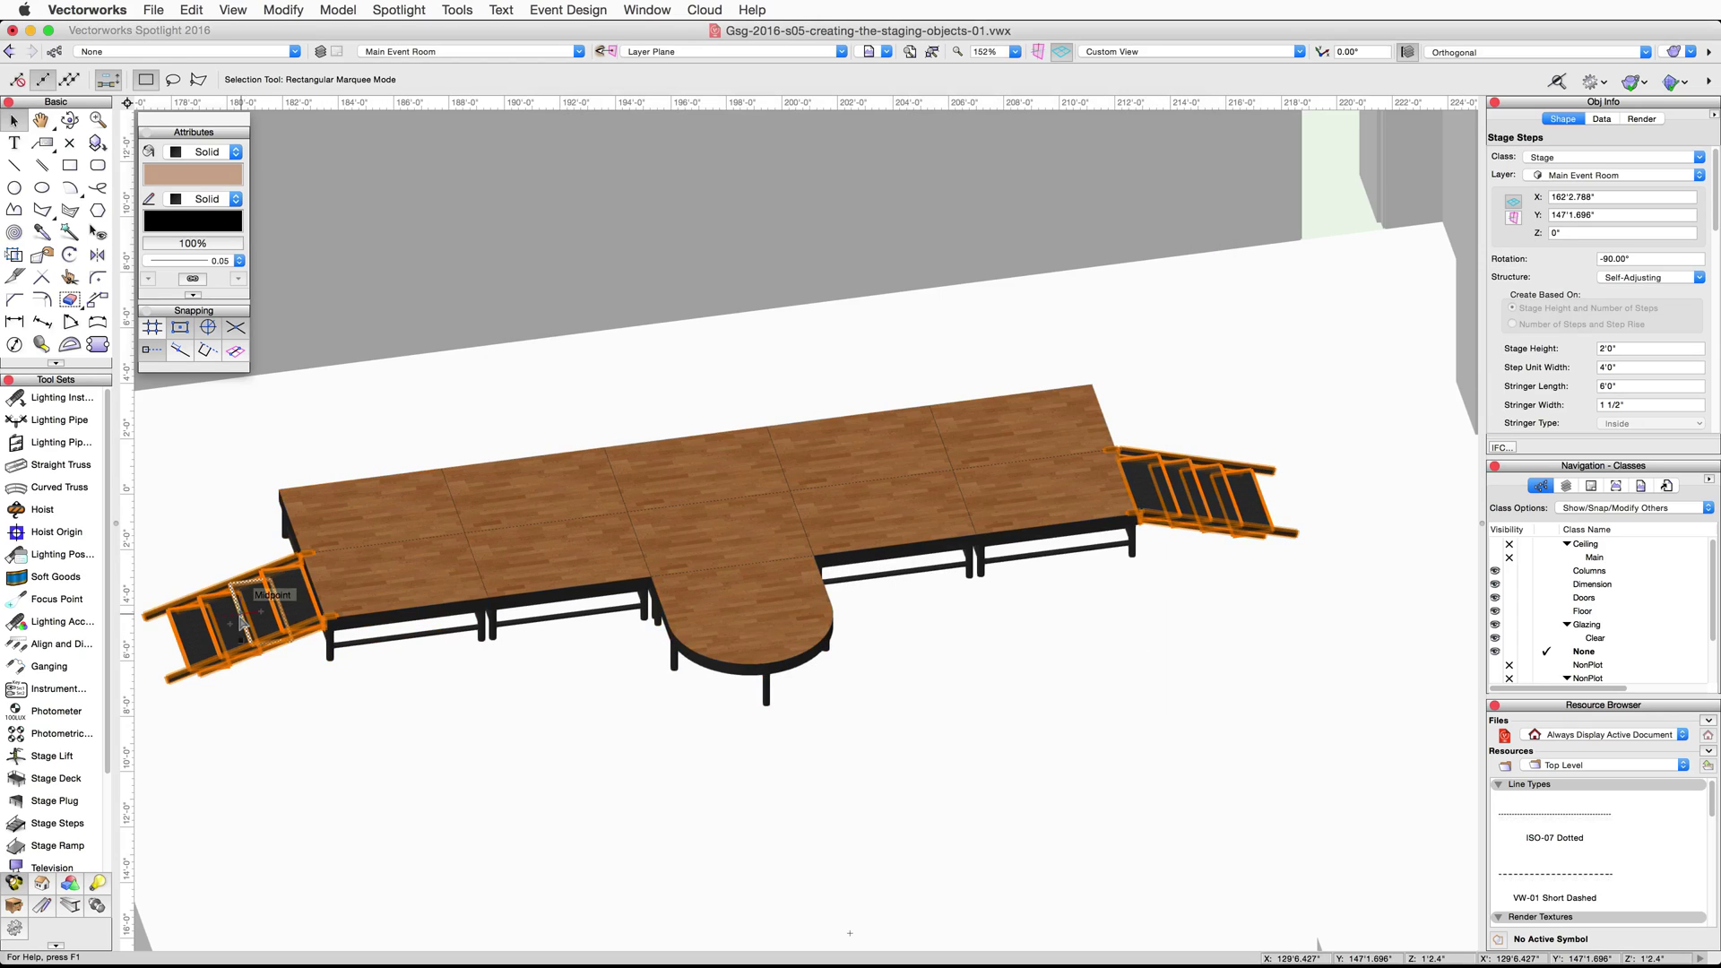
pyautogui.scroll(-10, 1535, 368)
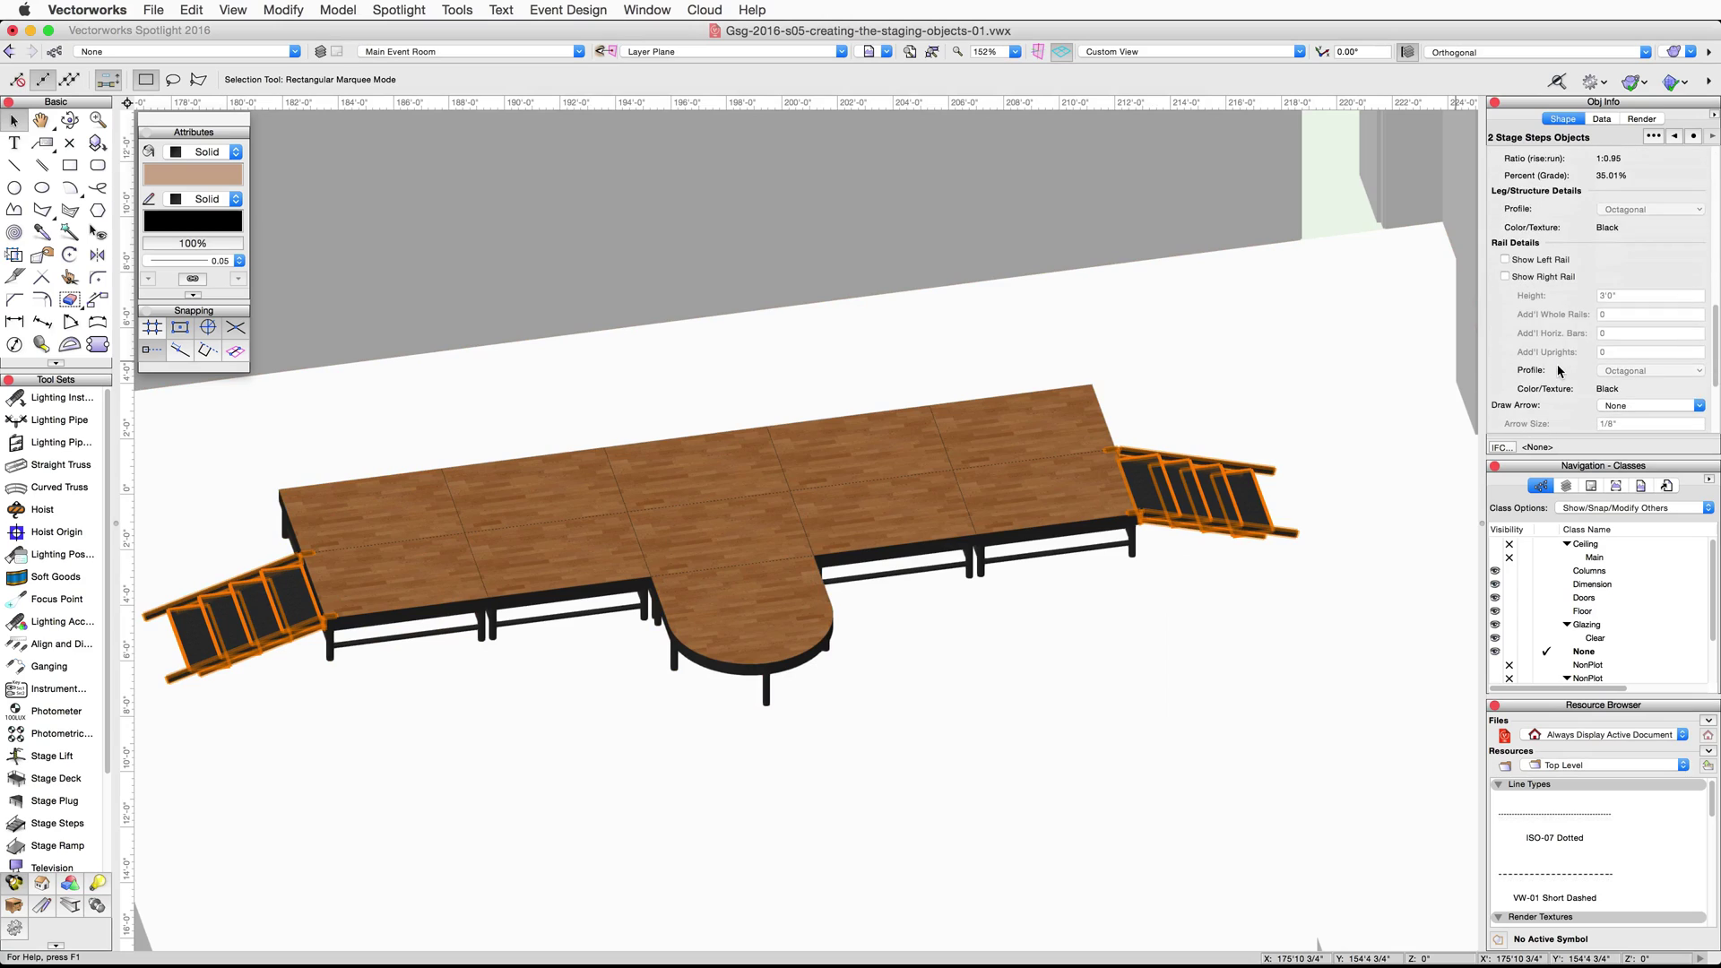
pyautogui.click(1559, 369)
pyautogui.click(769, 176)
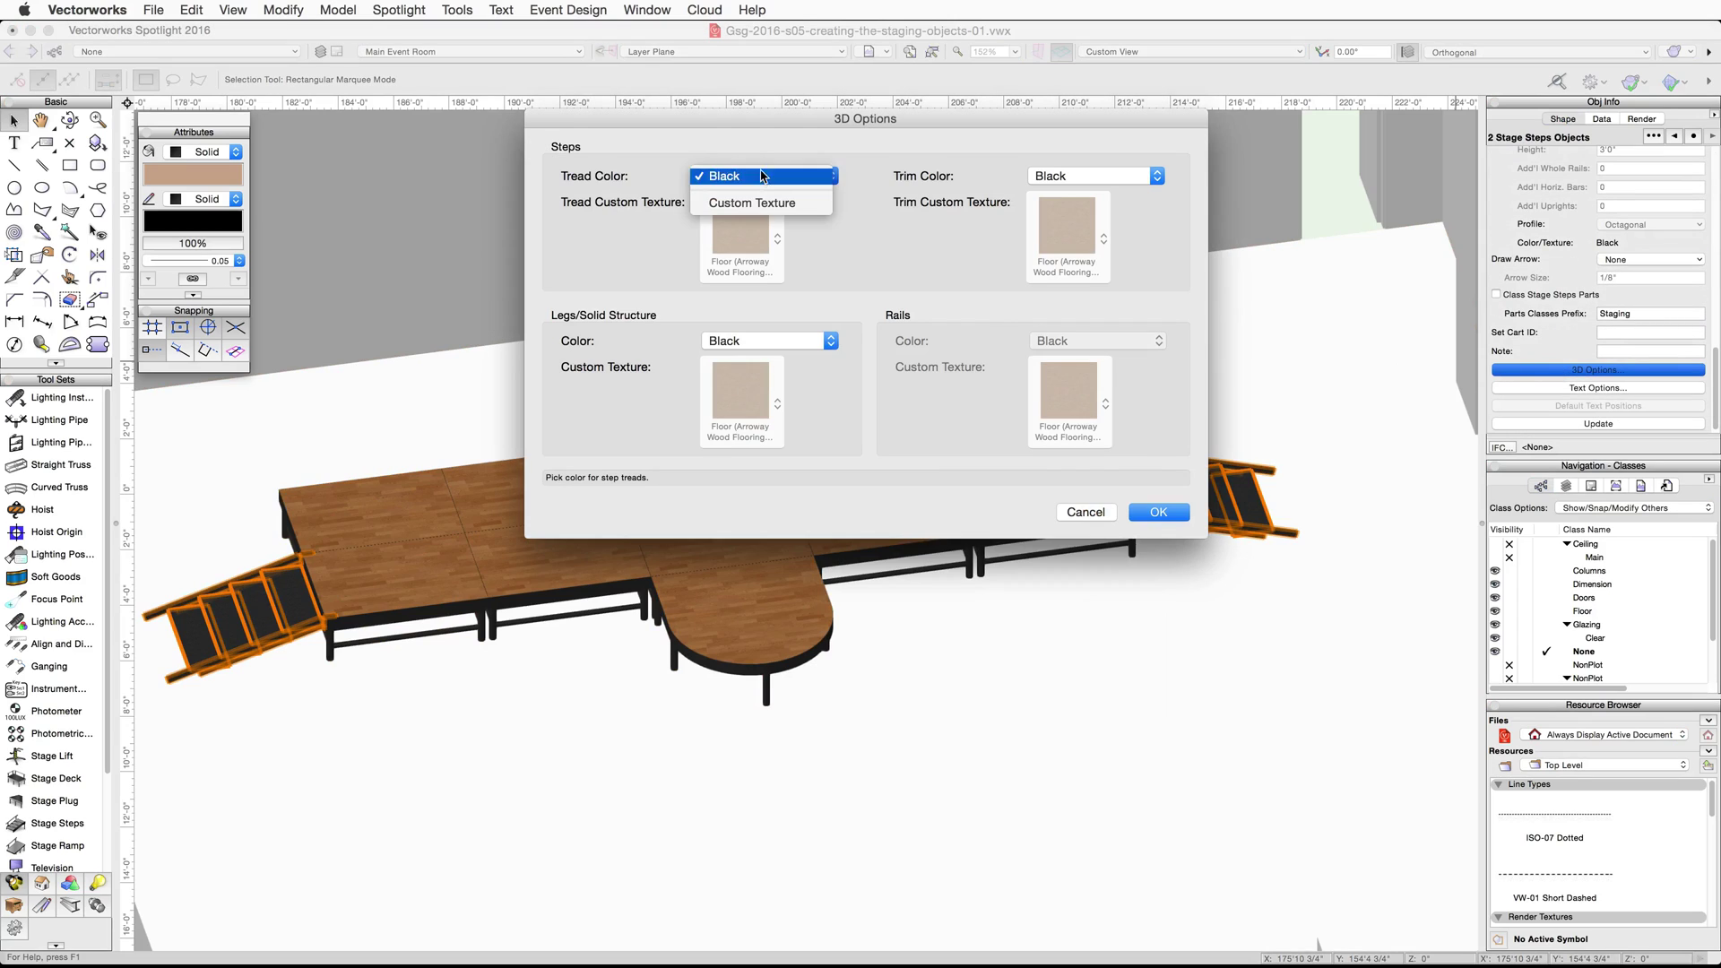
pyautogui.click(753, 199)
pyautogui.click(1180, 512)
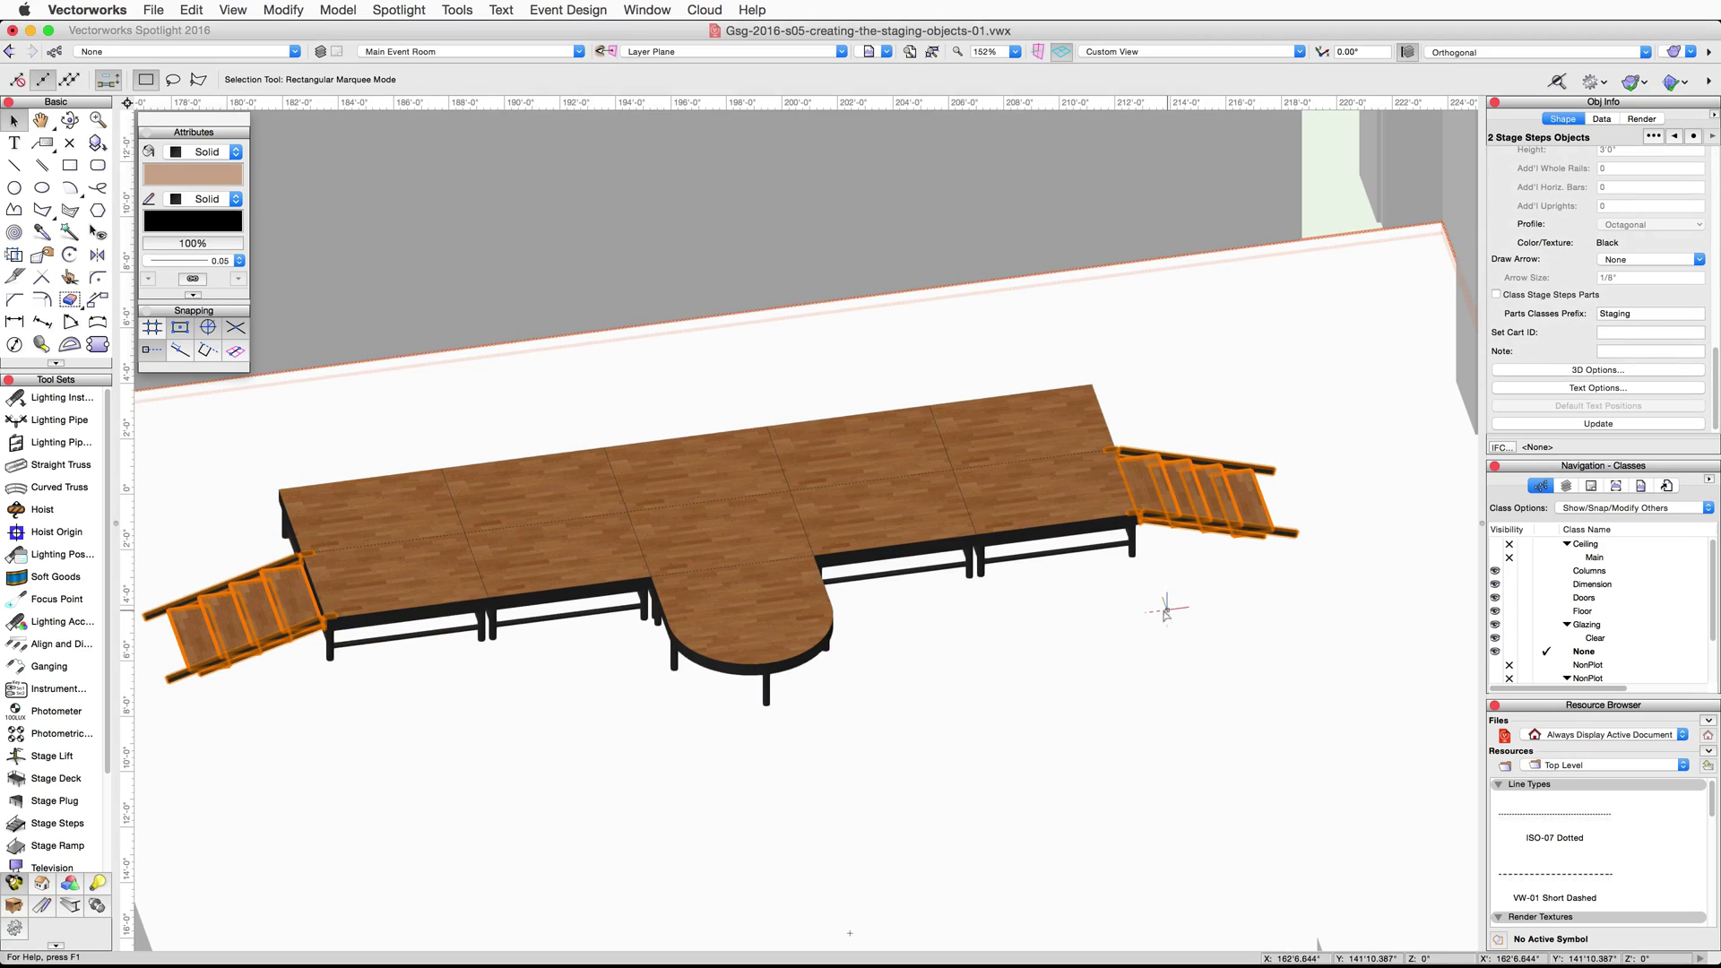